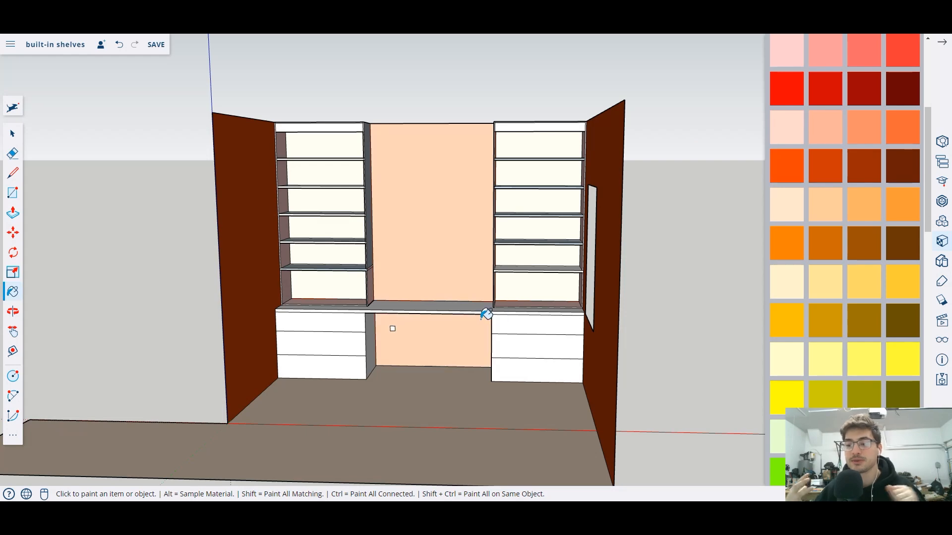
pyautogui.moveTo(435, 248)
pyautogui.mouseDown(button='middle')
pyautogui.moveTo(510, 263)
pyautogui.moveTo(435, 255)
pyautogui.moveTo(422, 281)
pyautogui.moveTo(477, 261)
pyautogui.moveTo(545, 270)
pyautogui.moveTo(599, 259)
pyautogui.mouseUp(button='middle')
pyautogui.scroll(-3, 447, 268)
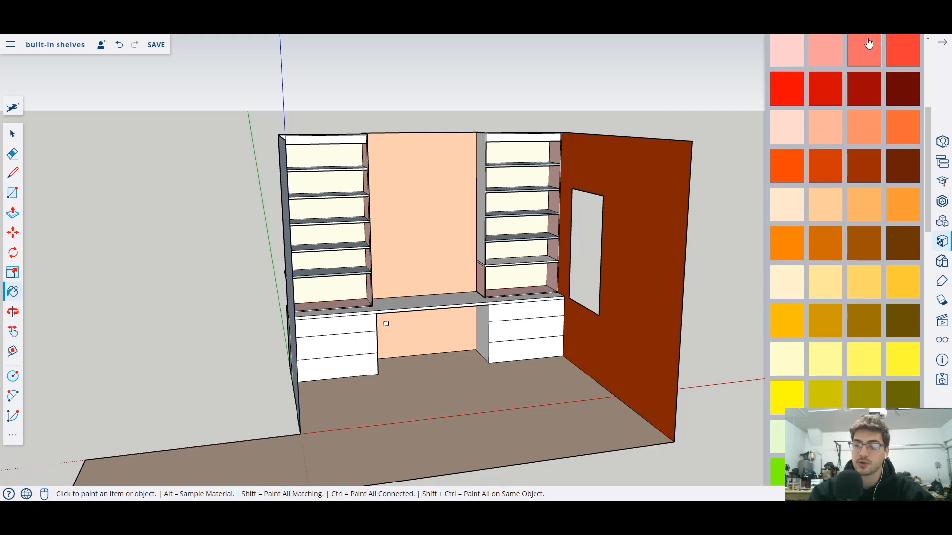
pyautogui.moveTo(573, 228); pyautogui.dragTo(501, 211, button='middle')
pyautogui.moveTo(463, 253)
pyautogui.mouseDown(button='middle')
pyautogui.moveTo(416, 263)
pyautogui.moveTo(423, 256)
pyautogui.mouseUp(button='middle')
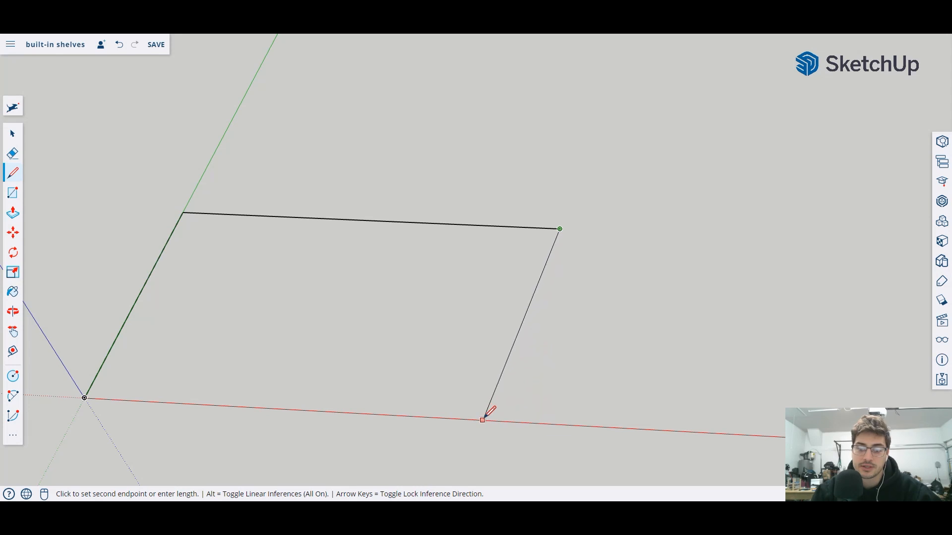
# Draw the floor outline's third edge from the far rear corner along the green axis with a length of 36.
pyautogui.moveTo(544, 416); pyautogui.dragTo(340, 262, button='middle')
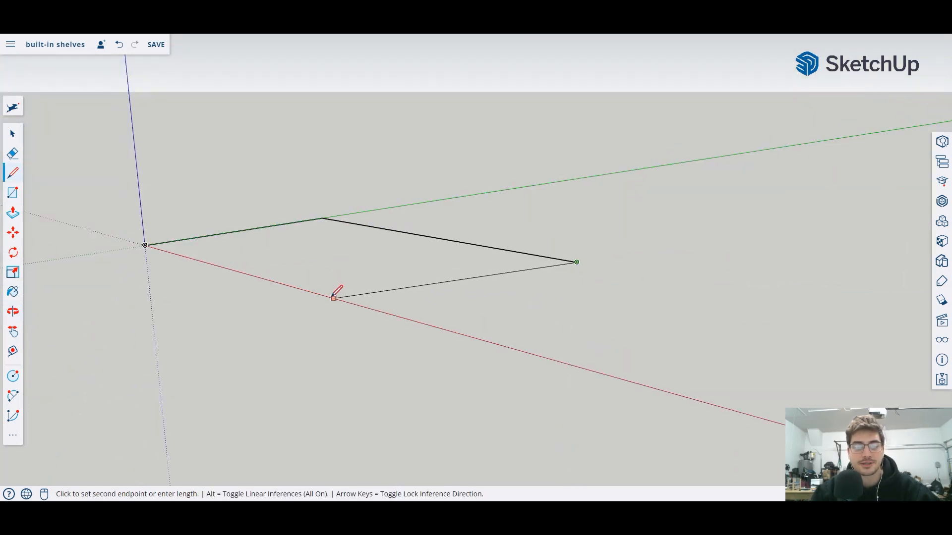
pyautogui.moveTo(311, 291); pyautogui.dragTo(544, 367, button='middle')
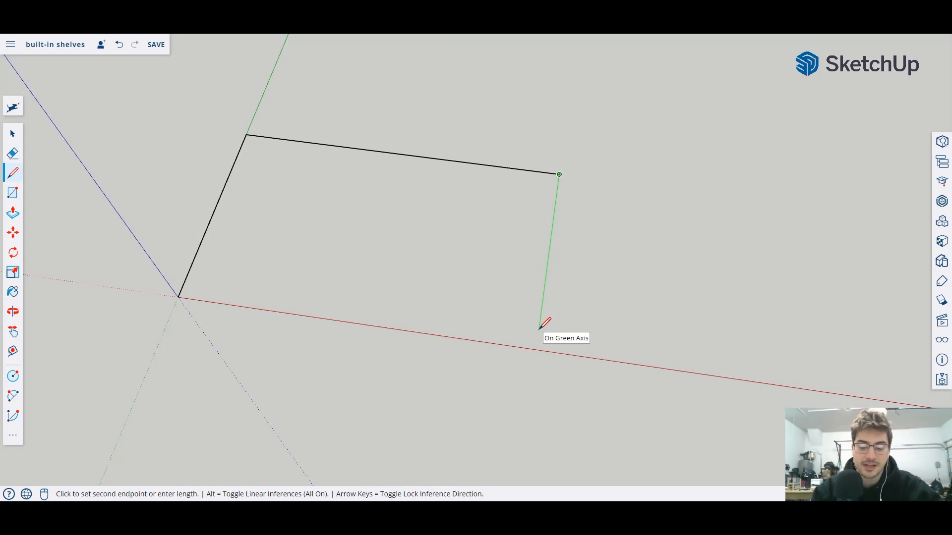
pyautogui.write('36')
pyautogui.press('Return')
# Close the floor outline into an L-shaped face with a narrower strip extending past the origin along the negative red axis.
pyautogui.moveTo(541, 322); pyautogui.dragTo(286, 265, button='middle')
pyautogui.click(185, 273)
pyautogui.press('Escape')
pyautogui.click(313, 192)
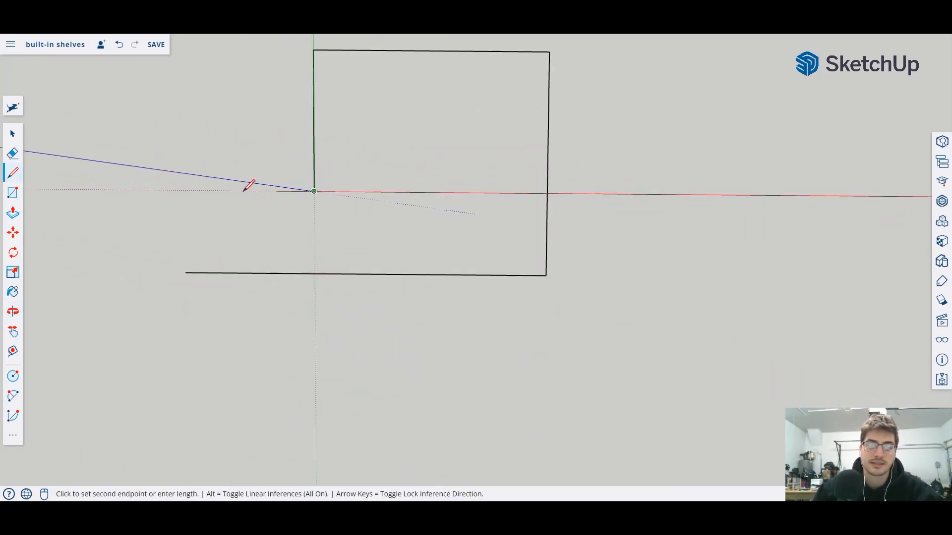
pyautogui.click(183, 190)
pyautogui.click(186, 273)
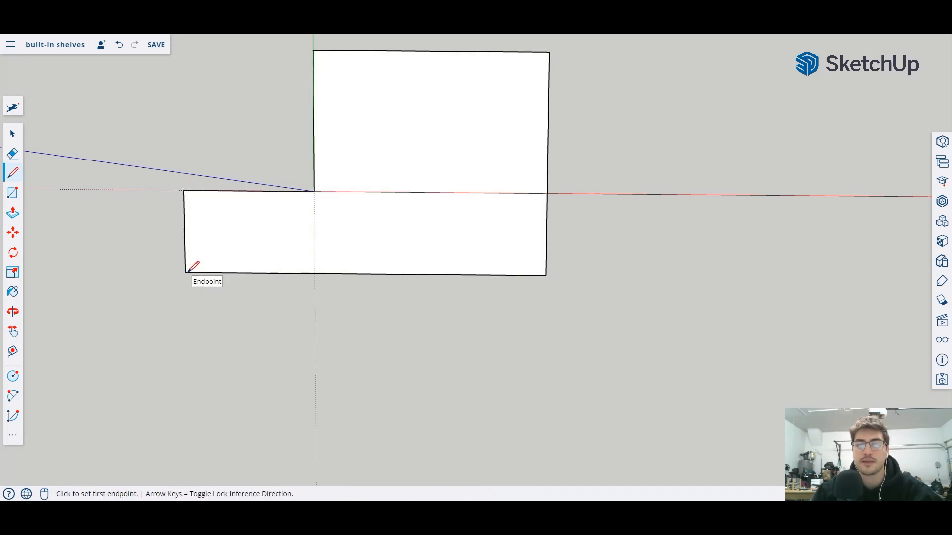
pyautogui.scroll(1, 450, 201)
pyautogui.moveTo(447, 191)
pyautogui.mouseDown(button='middle')
pyautogui.moveTo(425, 119)
pyautogui.moveTo(382, 170)
pyautogui.moveTo(379, 189)
pyautogui.moveTo(391, 159)
pyautogui.mouseUp(button='middle')
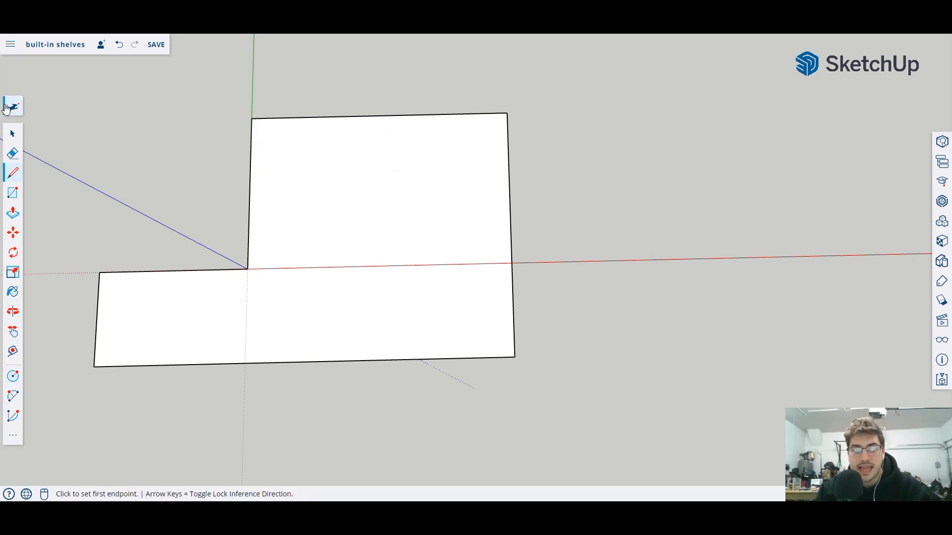
pyautogui.click(16, 136)
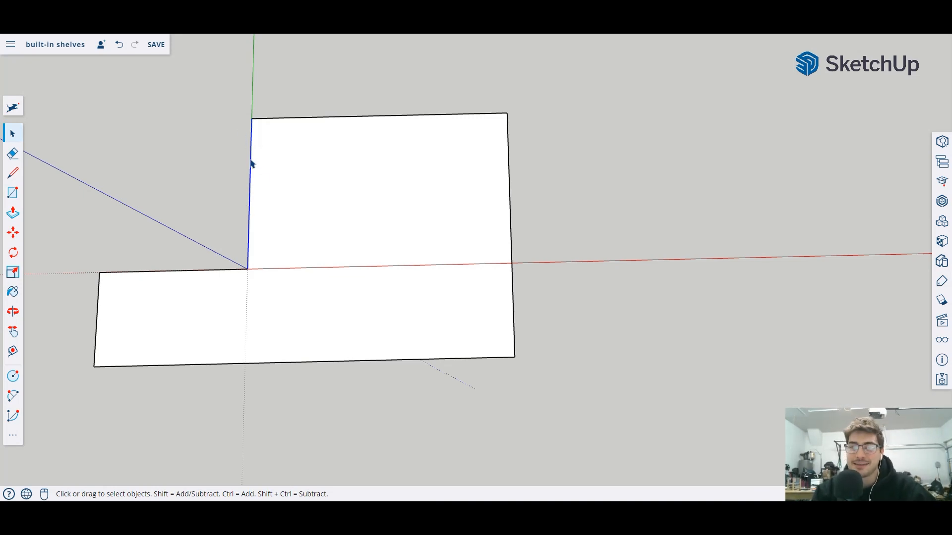
pyautogui.click(376, 123)
pyautogui.click(376, 117)
pyautogui.click(513, 207)
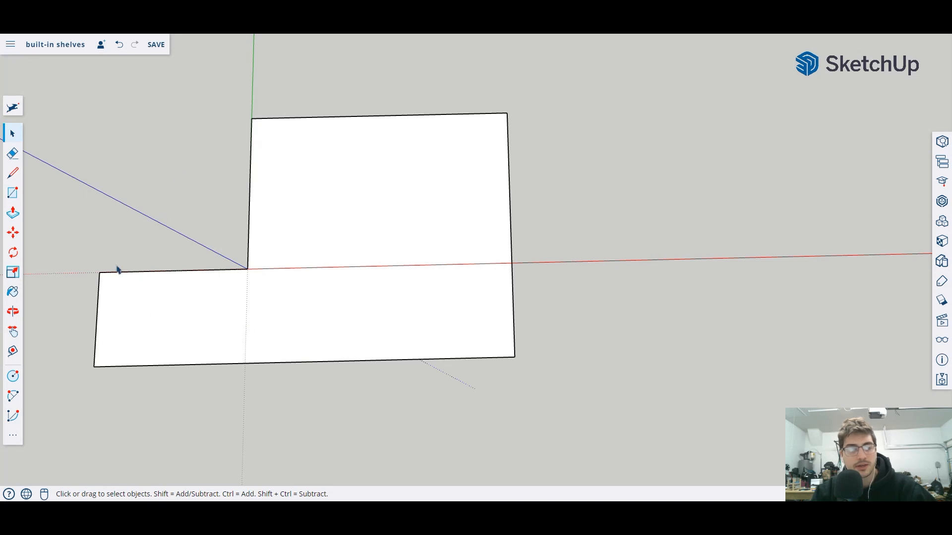
# Draw the back wall as a vertical face rising along the blue axis from the floor's rear edge.
pyautogui.click(13, 173)
pyautogui.moveTo(457, 184)
pyautogui.mouseDown(button='middle')
pyautogui.moveTo(393, 310)
pyautogui.moveTo(319, 266)
pyautogui.moveTo(221, 185)
pyautogui.moveTo(305, 231)
pyautogui.moveTo(300, 159)
pyautogui.mouseUp(button='middle')
pyautogui.click(209, 155)
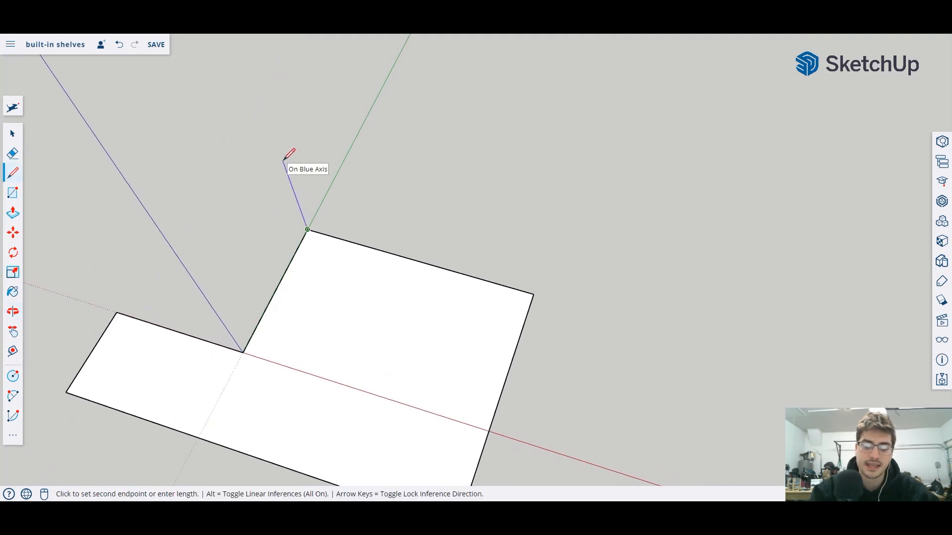
pyautogui.click(257, 92)
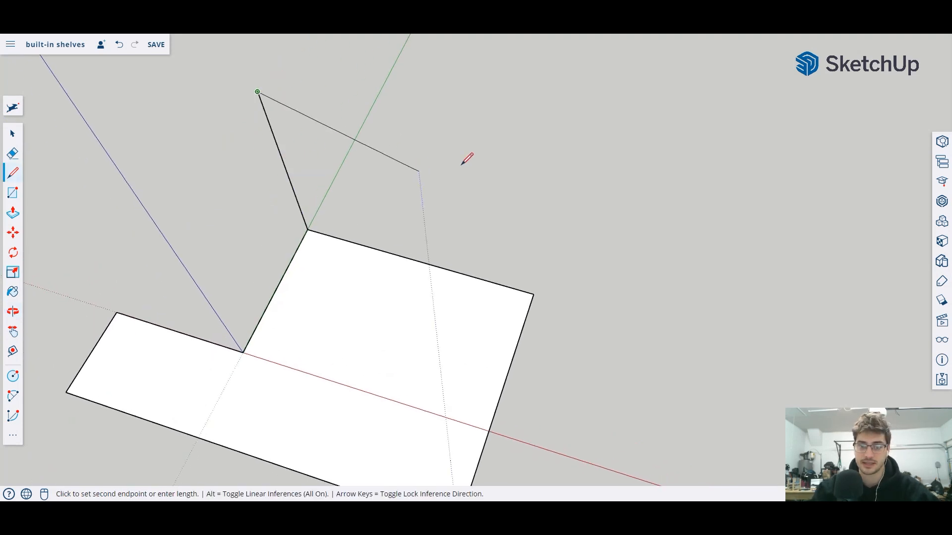
pyautogui.click(552, 167)
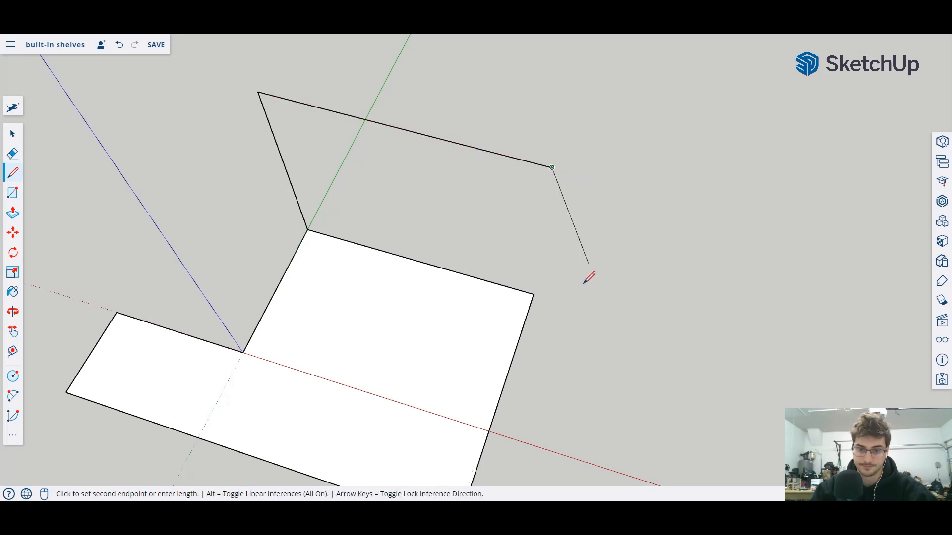
pyautogui.click(534, 294)
# Draw the left side wall from the origin up to wall height and join it to the back wall's upper corner.
pyautogui.moveTo(456, 351); pyautogui.dragTo(260, 258, button='middle')
pyautogui.click(268, 288)
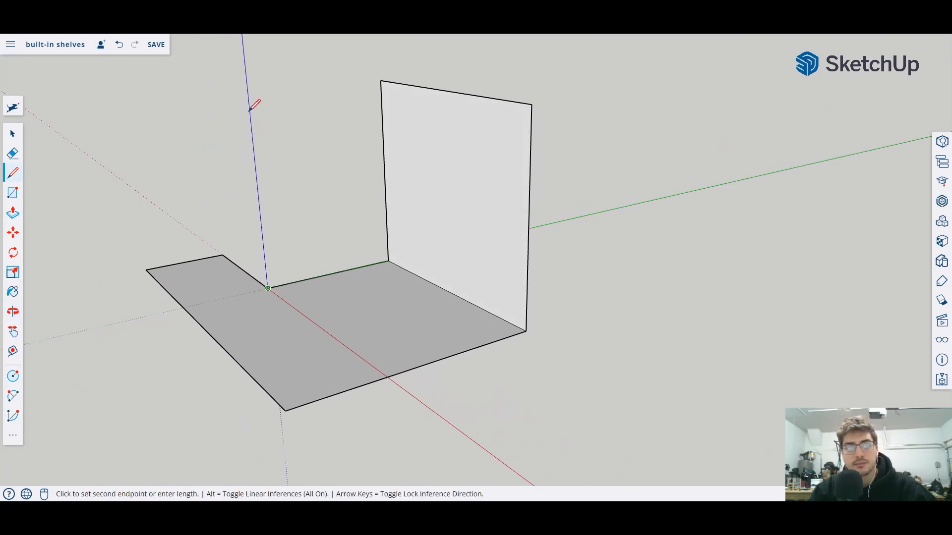
pyautogui.click(247, 89)
pyautogui.click(379, 80)
# Draw the right side wall from the floor's front right corner upward and join it to the back wall's upper corner.
pyautogui.moveTo(414, 311); pyautogui.dragTo(670, 404, button='middle')
pyautogui.click(653, 426)
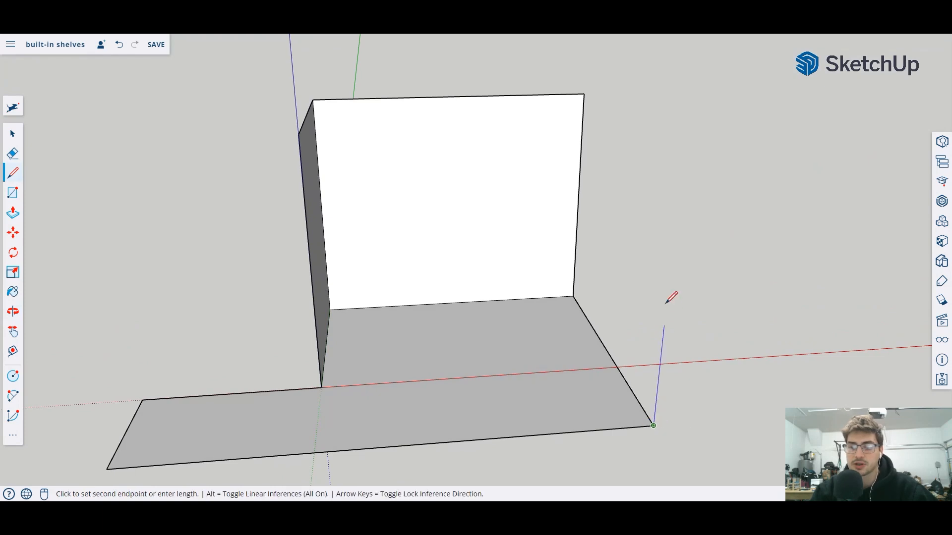
pyautogui.click(682, 152)
pyautogui.click(584, 93)
pyautogui.moveTo(589, 87); pyautogui.dragTo(265, 260, button='middle')
pyautogui.moveTo(332, 243)
pyautogui.mouseDown(button='middle')
pyautogui.moveTo(418, 278)
pyautogui.moveTo(593, 228)
pyautogui.moveTo(453, 216)
pyautogui.moveTo(426, 278)
pyautogui.moveTo(420, 267)
pyautogui.moveTo(430, 261)
pyautogui.mouseUp(button='middle')
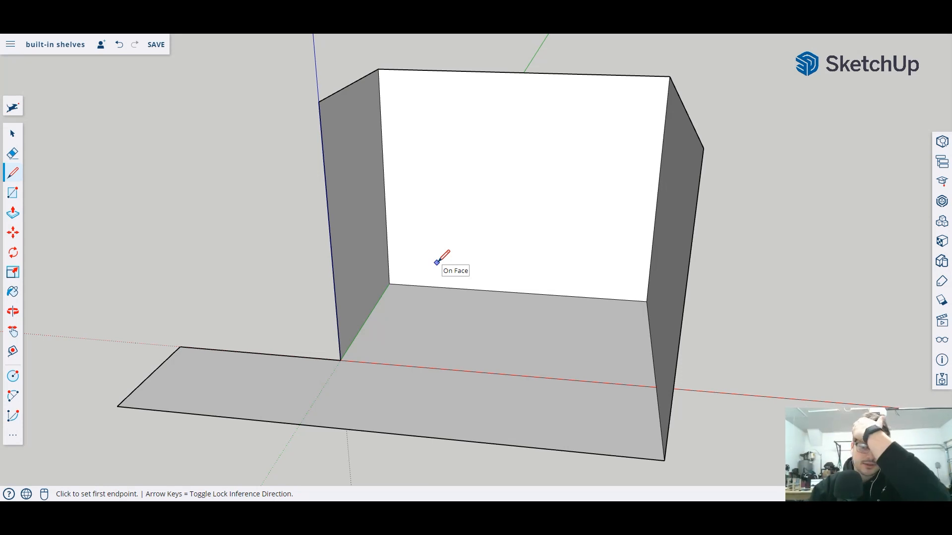
pyautogui.scroll(5, 626, 251)
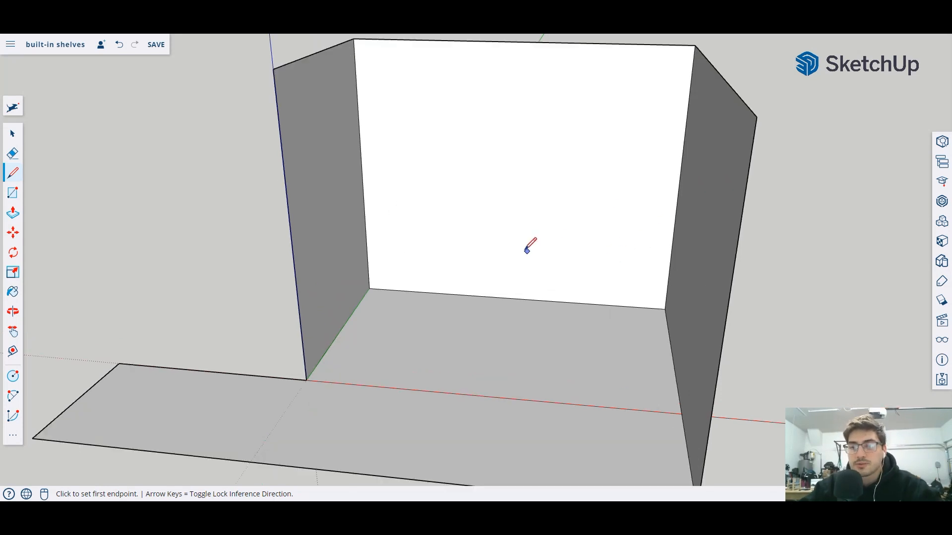
pyautogui.moveTo(510, 238)
pyautogui.mouseDown(button='middle')
pyautogui.moveTo(455, 246)
pyautogui.moveTo(570, 294)
pyautogui.moveTo(501, 202)
pyautogui.moveTo(456, 229)
pyautogui.moveTo(442, 159)
pyautogui.moveTo(451, 156)
pyautogui.moveTo(448, 223)
pyautogui.mouseUp(button='middle')
pyautogui.scroll(-3, 451, 155)
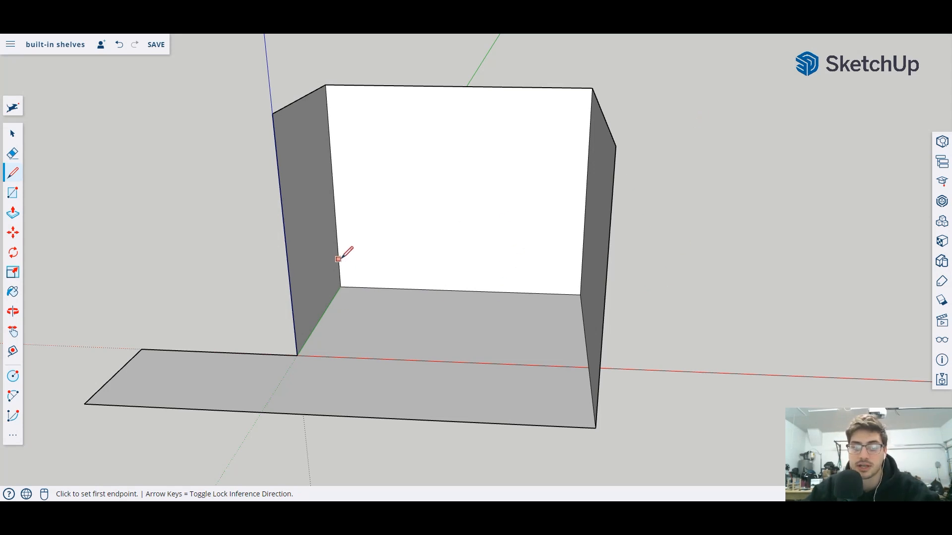
pyautogui.scroll(3, 341, 254)
pyautogui.moveTo(520, 271); pyautogui.dragTo(430, 279, button='middle')
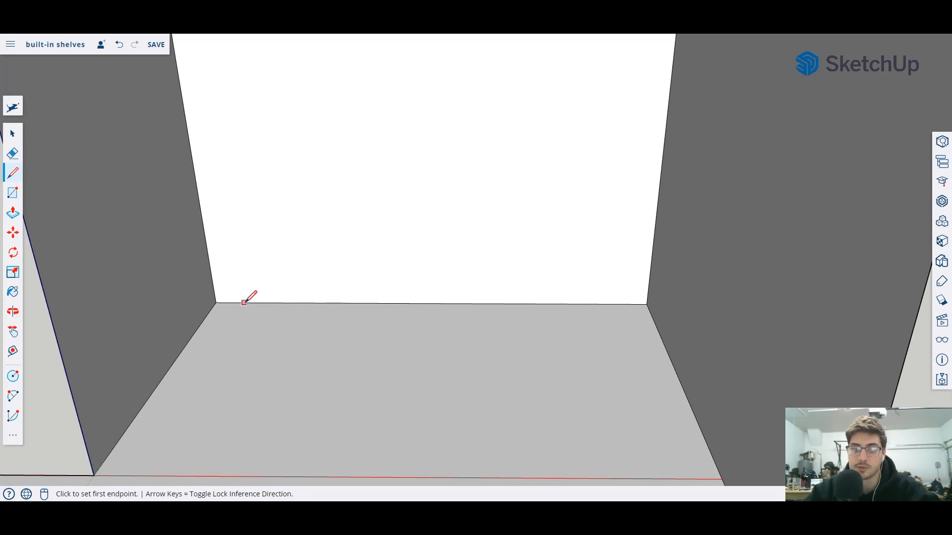
pyautogui.scroll(2, 230, 303)
pyautogui.scroll(-2, 234, 291)
pyautogui.moveTo(375, 250)
pyautogui.mouseDown(button='middle')
pyautogui.moveTo(391, 208)
pyautogui.moveTo(403, 205)
pyautogui.mouseUp(button='middle')
pyautogui.scroll(-2, 461, 213)
pyautogui.moveTo(563, 242)
pyautogui.keyDown('shift'); pyautogui.mouseDown(button='middle')
pyautogui.moveTo(317, 258)
pyautogui.moveTo(561, 232)
pyautogui.moveTo(582, 240)
pyautogui.mouseUp(button='middle'); pyautogui.keyUp('shift')
pyautogui.scroll(-3, 379, 250)
pyautogui.moveTo(416, 270)
pyautogui.mouseDown(button='middle')
pyautogui.moveTo(380, 280)
pyautogui.moveTo(231, 266)
pyautogui.mouseUp(button='middle')
# Draw two crossing diagonal lines forming an X on the back wall's face.
pyautogui.click(259, 197)
pyautogui.click(358, 139)
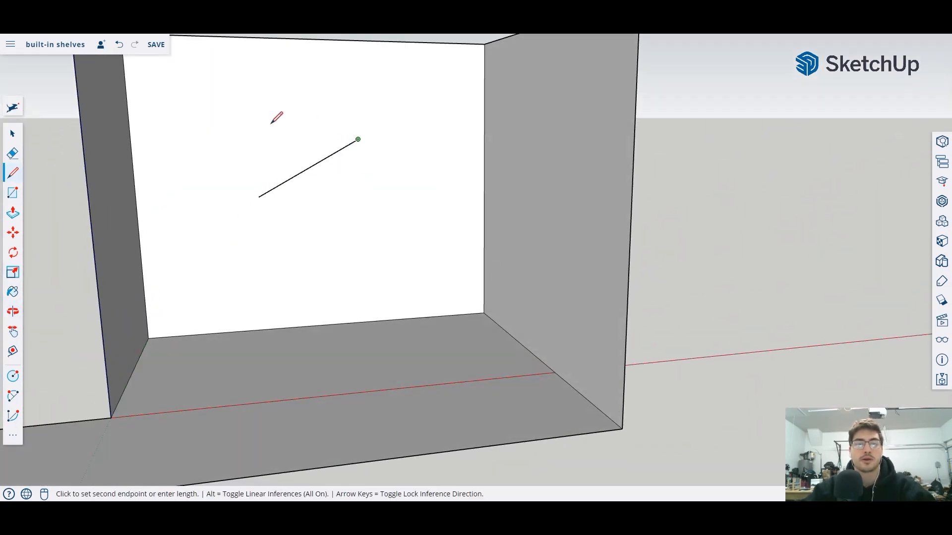
pyautogui.scroll(-4, 329, 164)
pyautogui.moveTo(243, 167); pyautogui.dragTo(659, 167, button='middle')
pyautogui.moveTo(302, 218); pyautogui.dragTo(524, 219, button='middle')
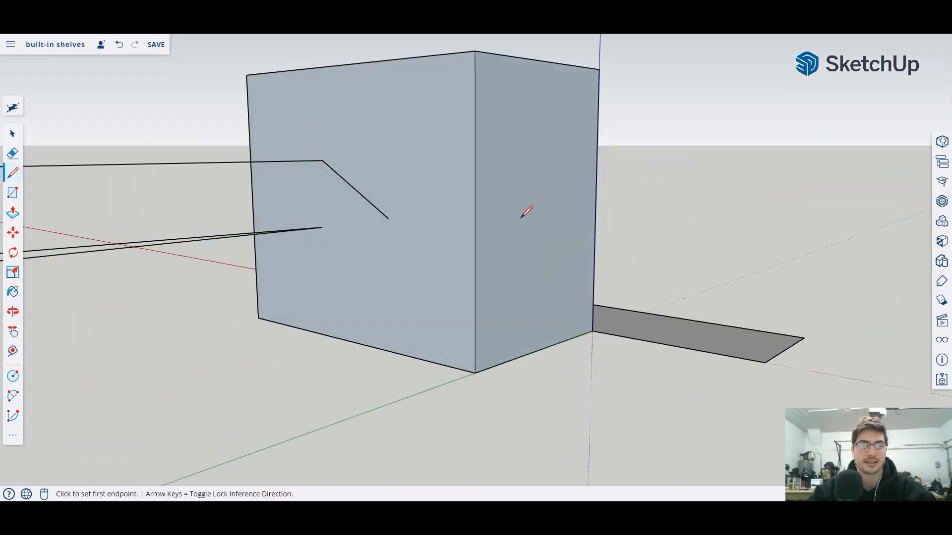
pyautogui.press('o')
pyautogui.moveTo(535, 202)
pyautogui.mouseDown()
pyautogui.moveTo(393, 192)
pyautogui.moveTo(548, 207)
pyautogui.mouseUp()
pyautogui.press('l')
pyautogui.click(523, 215)
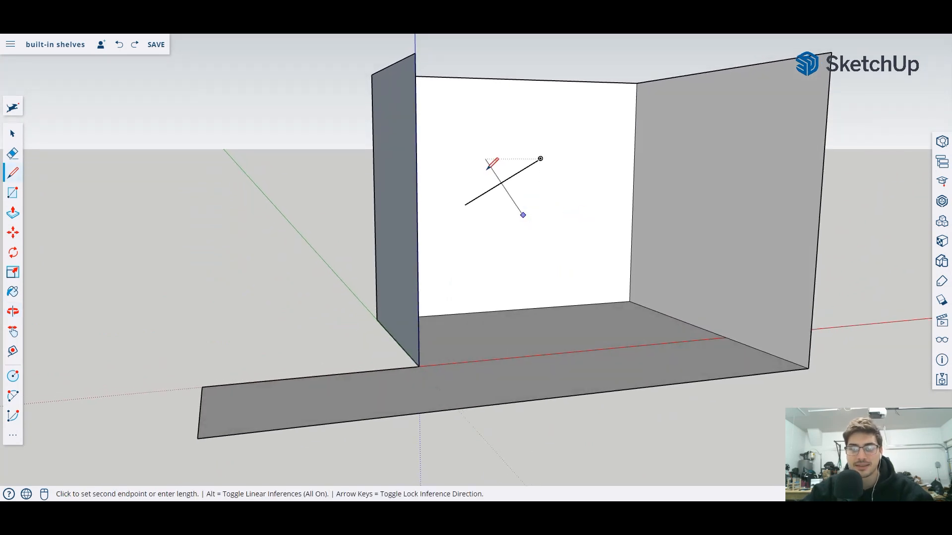
pyautogui.click(471, 157)
pyautogui.moveTo(628, 198); pyautogui.dragTo(474, 219, button='middle')
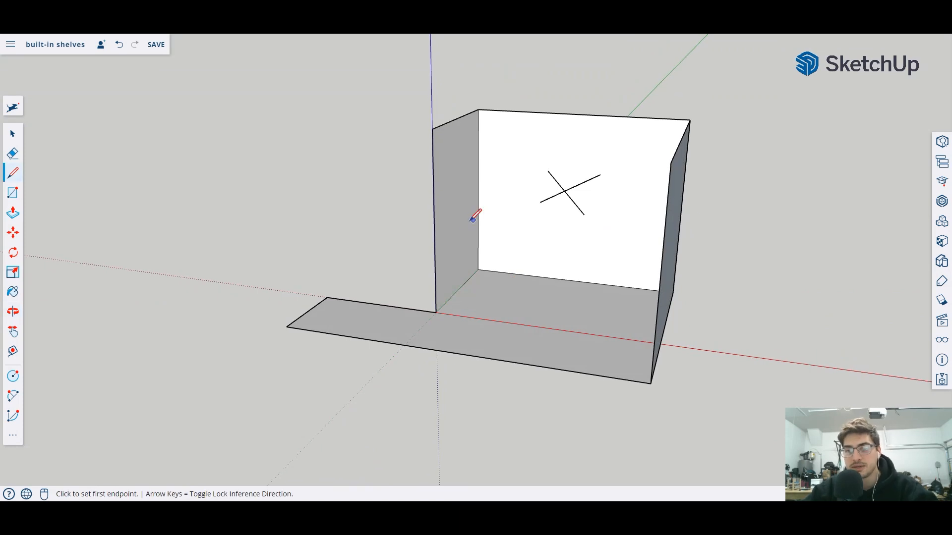
# Draw a low rectangle with lines on the back wall where it meets the floor and the left wall.
pyautogui.scroll(3, 521, 236)
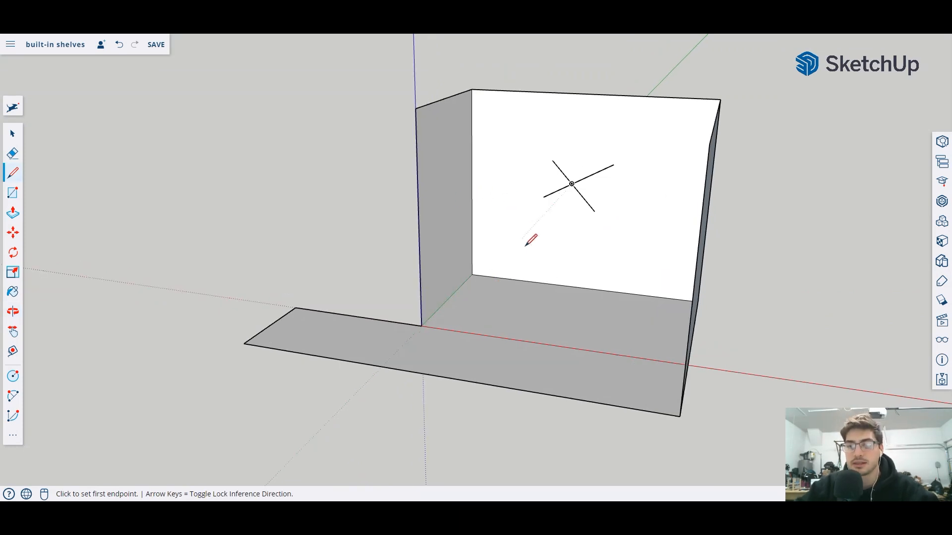
pyautogui.click(448, 261)
pyautogui.press('Return')
pyautogui.scroll(3, 593, 309)
pyautogui.press('Escape')
pyautogui.click(537, 249)
pyautogui.click(536, 293)
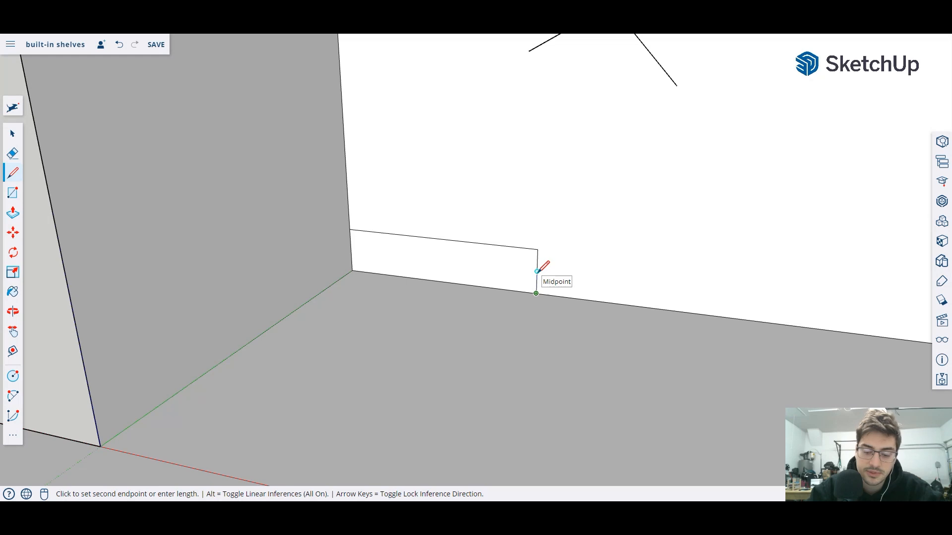
# Draw a hook-shaped run of short connected lines on the back wall above the low rectangle's right corner.
pyautogui.click(539, 223)
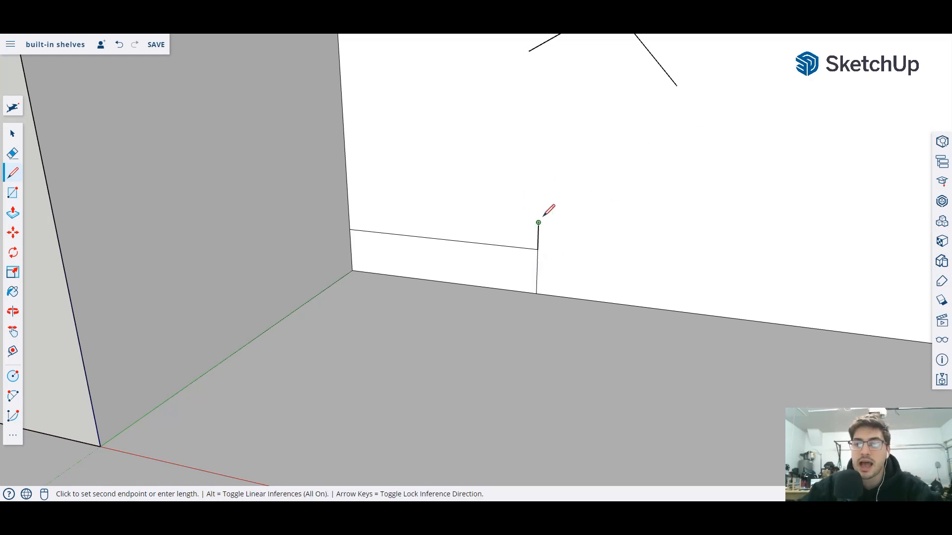
pyautogui.click(524, 222)
pyautogui.click(525, 196)
pyautogui.click(559, 198)
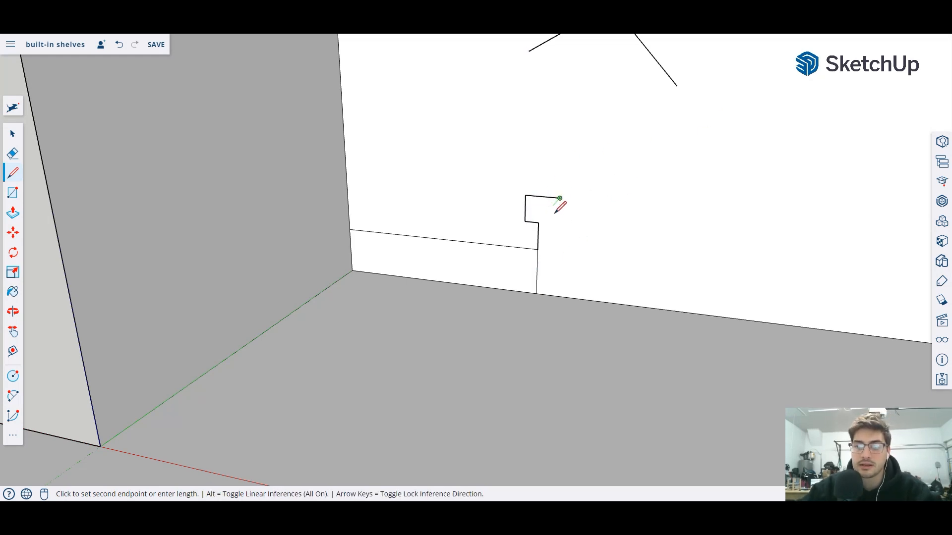
pyautogui.click(559, 227)
pyautogui.press('Escape')
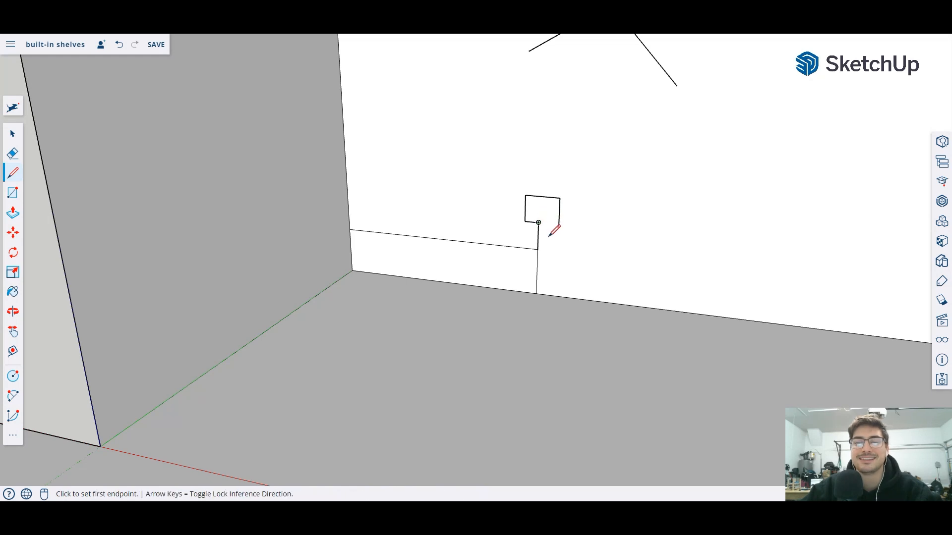
# Draw a small square on the back wall with the Rectangle tool, starting from the inner corner of the hook-shaped lines.
pyautogui.scroll(-2, 547, 236)
pyautogui.scroll(3, 586, 276)
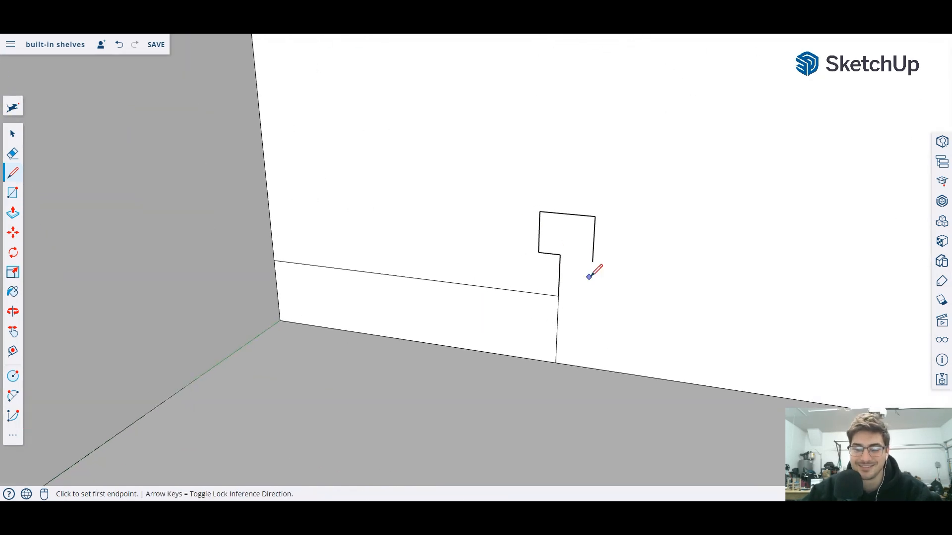
pyautogui.click(13, 196)
pyautogui.click(559, 255)
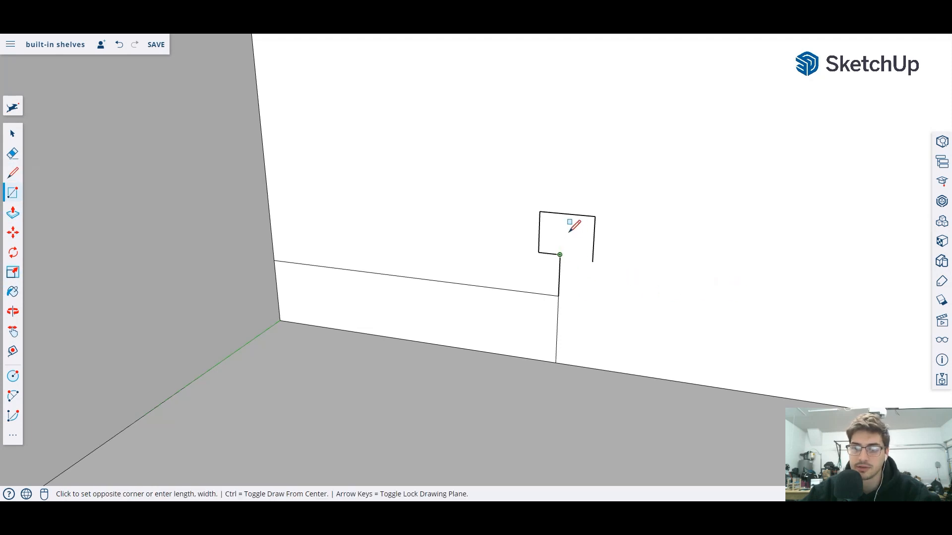
pyautogui.moveTo(633, 247); pyautogui.dragTo(580, 225, button='middle')
pyautogui.click(581, 232)
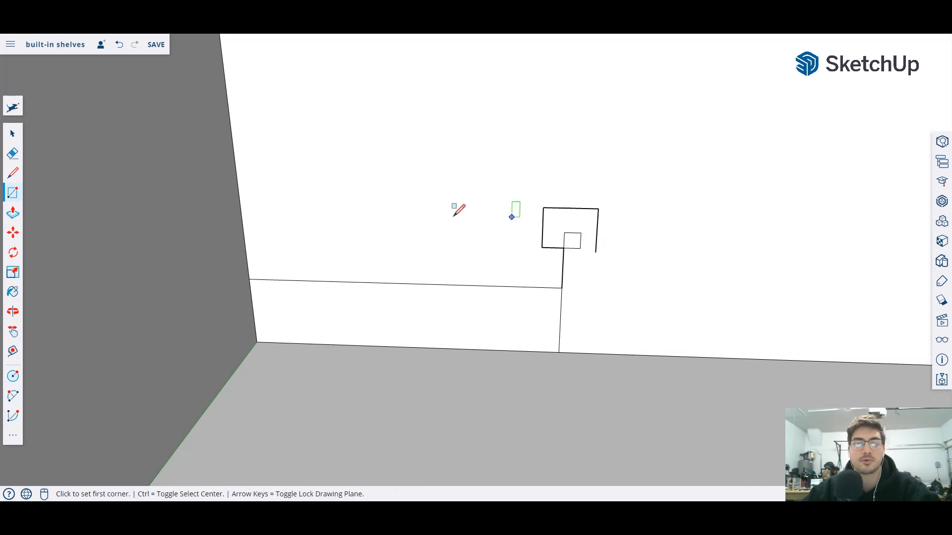
# Delete the hook-shaped lines and the low corner rectangle around the small square on the back wall.
pyautogui.click(12, 134)
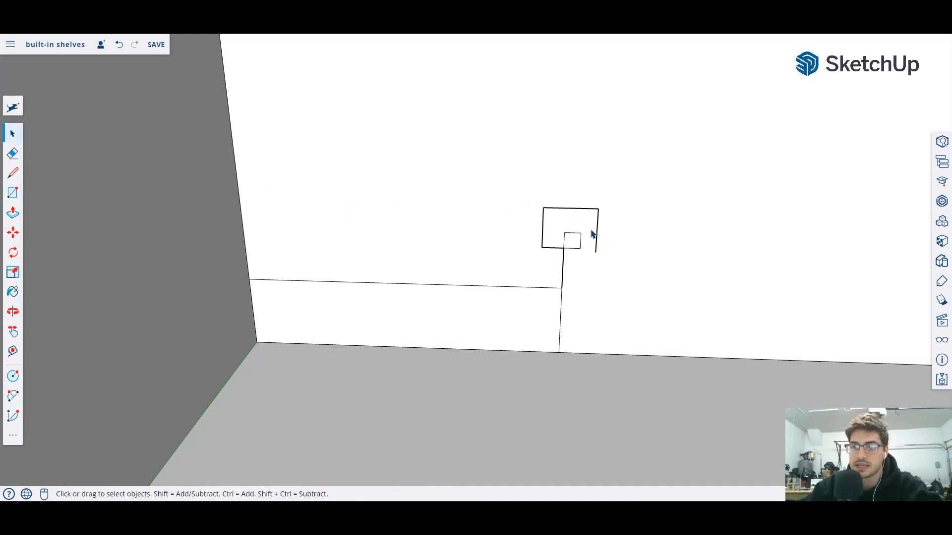
pyautogui.press('Delete')
pyautogui.click(571, 215)
pyautogui.click(570, 209)
pyautogui.press('Delete')
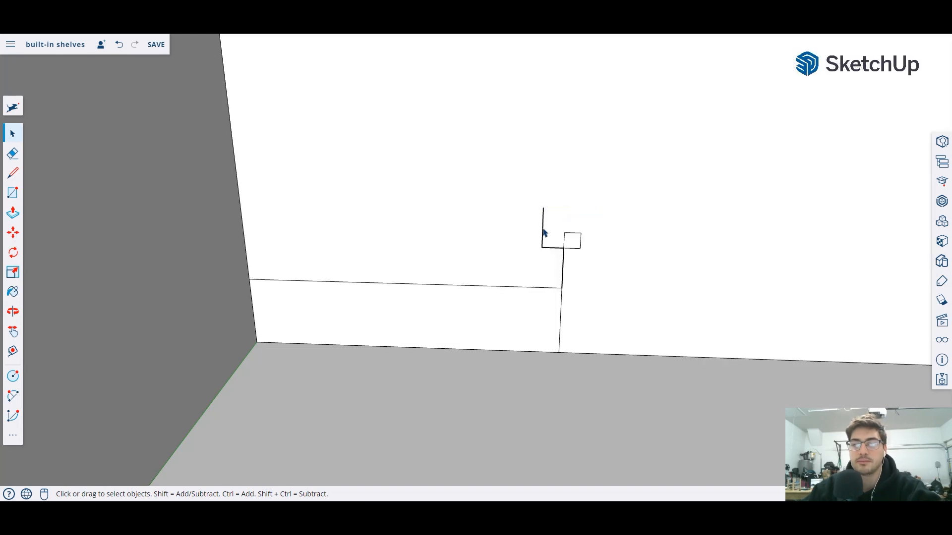
pyautogui.click(548, 296)
pyautogui.click(560, 302)
pyautogui.press('Delete')
pyautogui.click(546, 293)
pyautogui.click(545, 288)
pyautogui.press('Delete')
# Draw a low rectangle with lines on the right wall where it meets the floor and the back wall.
pyautogui.moveTo(590, 278); pyautogui.dragTo(648, 281, button='middle')
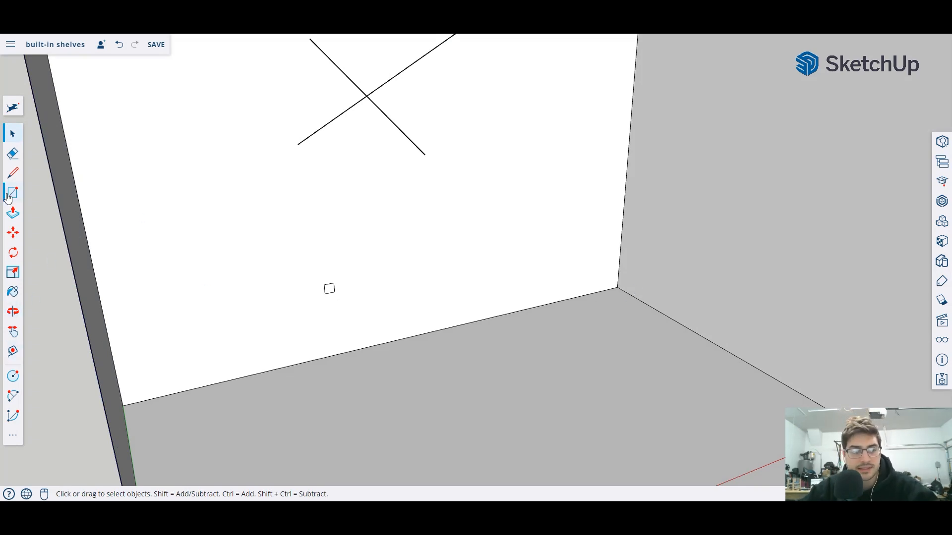
pyautogui.click(13, 173)
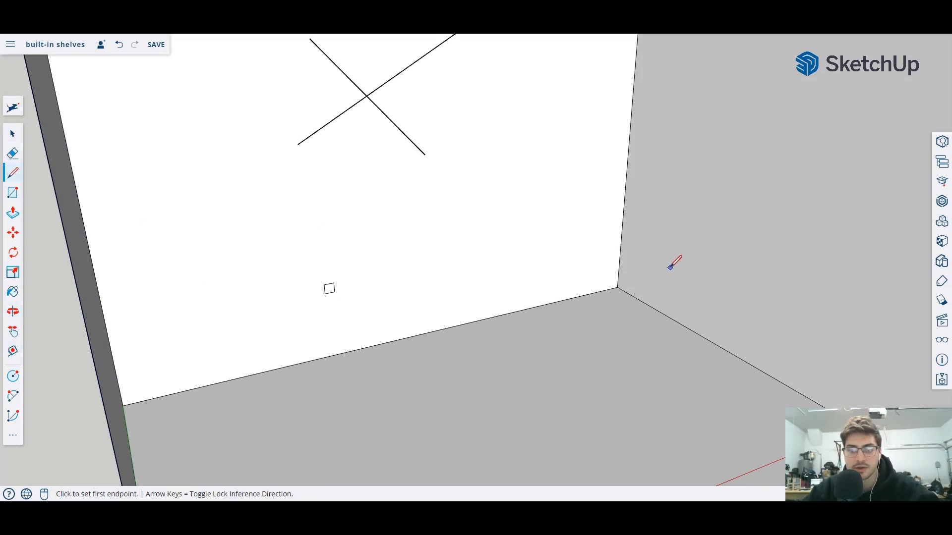
pyautogui.click(619, 260)
pyautogui.click(644, 274)
pyautogui.click(642, 301)
pyautogui.click(641, 301)
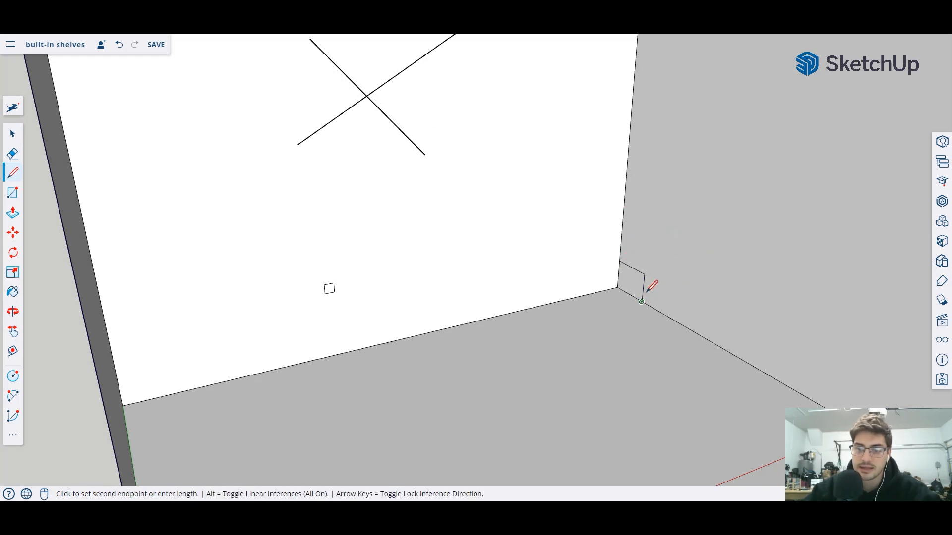
# Draw a small rectangle with the Rectangle tool on the right wall, just above the low corner rectangle's outer edge.
pyautogui.click(647, 246)
pyautogui.moveTo(654, 255); pyautogui.dragTo(619, 245, button='middle')
pyautogui.press('Escape')
pyautogui.click(13, 192)
pyautogui.click(646, 248)
pyautogui.click(662, 237)
# Delete the low corner rectangle's lines from the right wall, keeping the small rectangle above it.
pyautogui.click(13, 133)
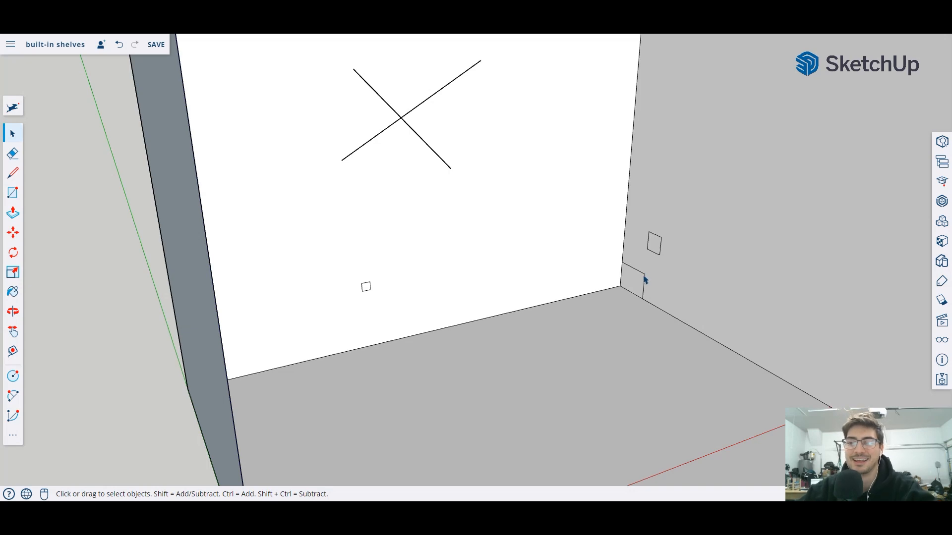
pyautogui.scroll(-5, 693, 257)
pyautogui.moveTo(733, 214); pyautogui.dragTo(654, 213, button='middle')
pyautogui.scroll(3, 680, 219)
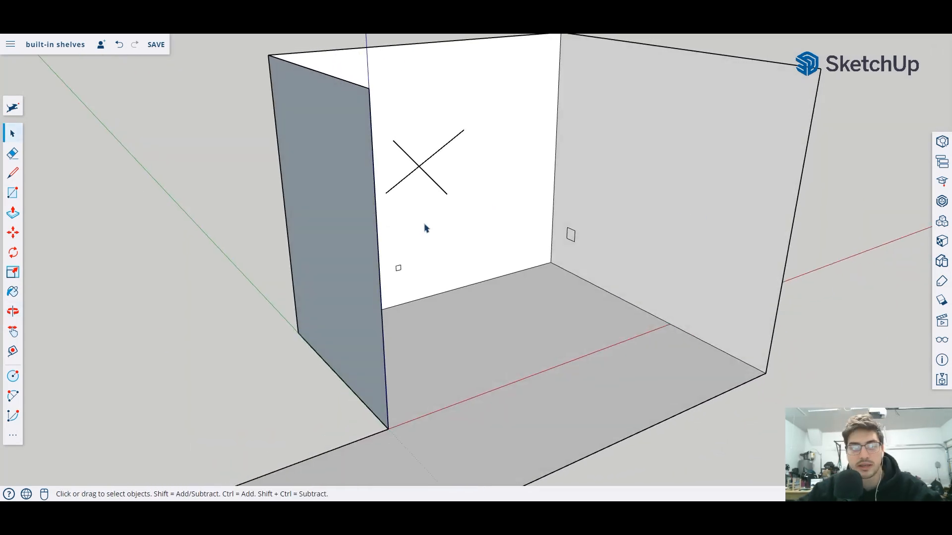
# Draw a tall corner rectangle with lines on the right wall, enclosing the small rectangle and ending at the floor.
pyautogui.click(13, 172)
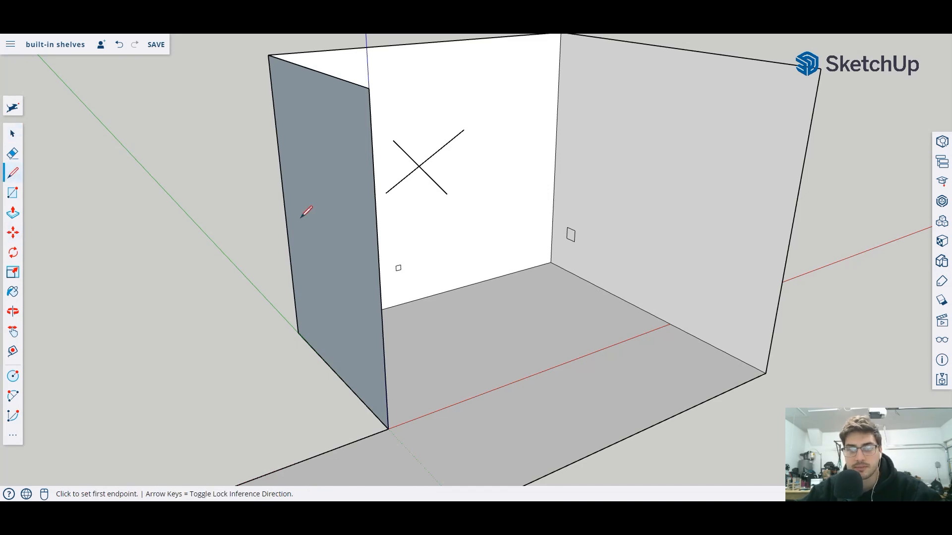
pyautogui.click(553, 194)
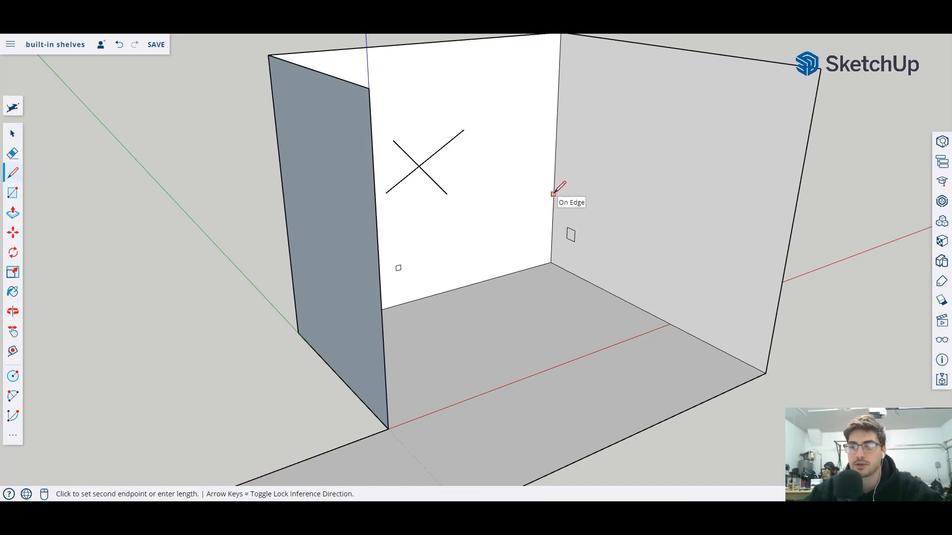
pyautogui.click(592, 209)
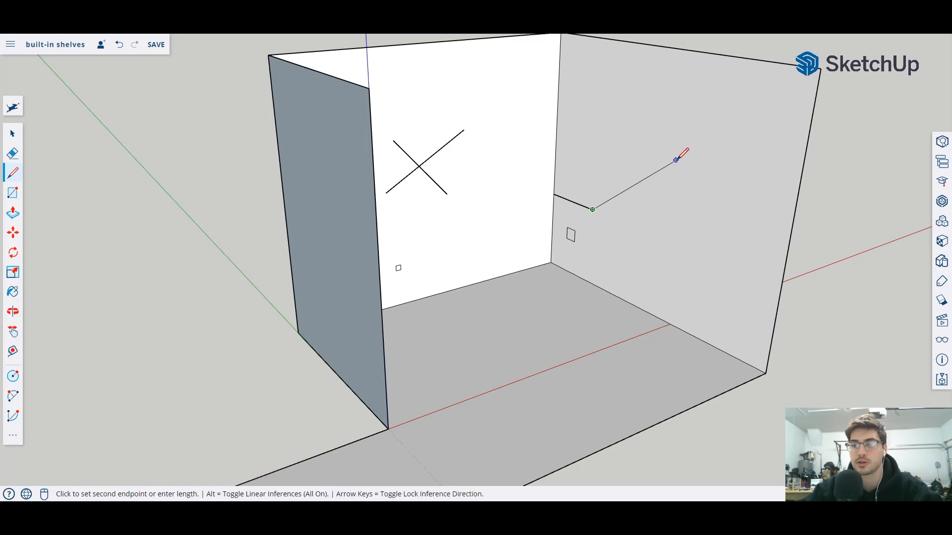
pyautogui.click(588, 281)
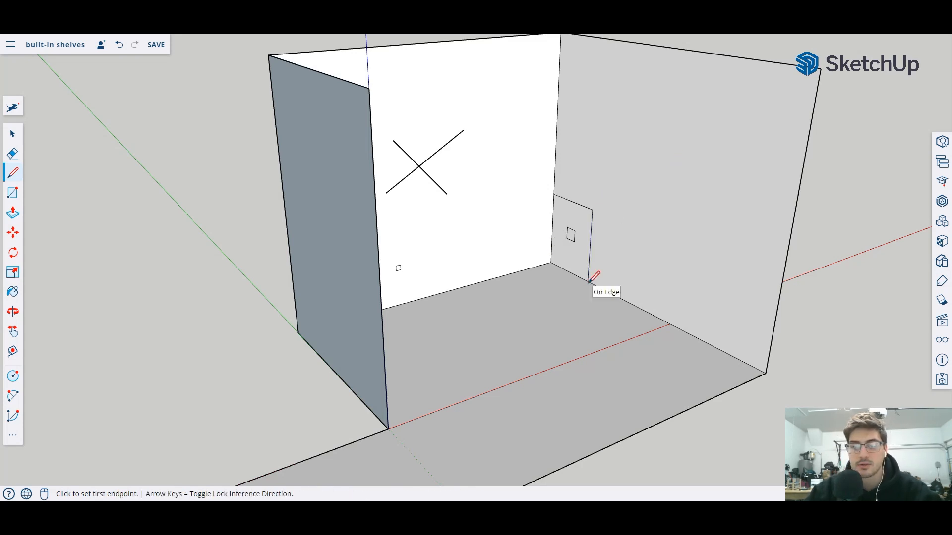
pyautogui.click(587, 281)
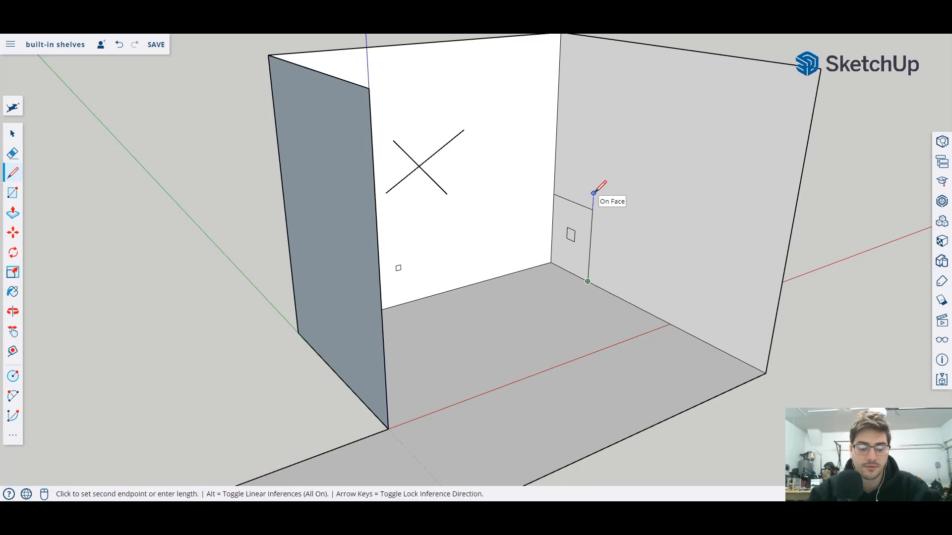
pyautogui.press('Escape')
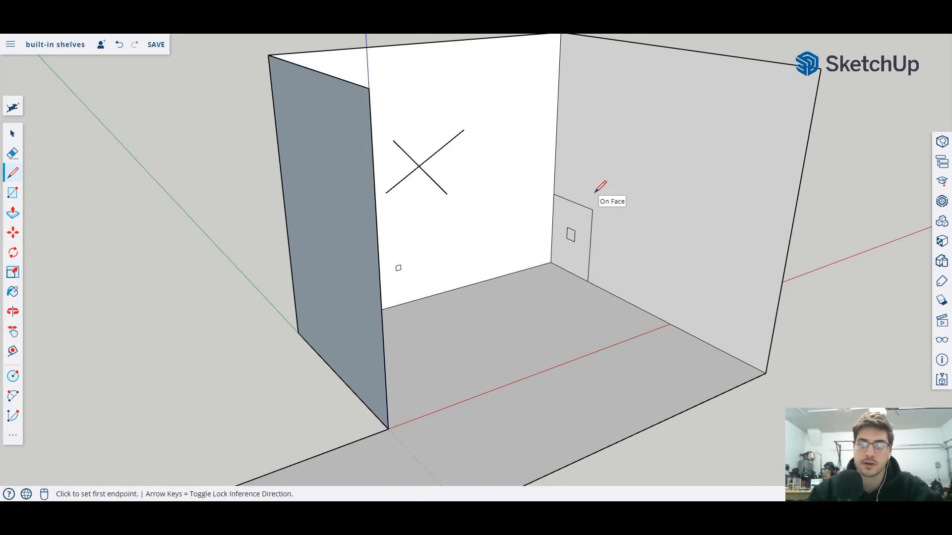
# Draw the window's bottom edge, about 2' 10" long, from the tall corner rectangle and its outer vertical edge on the right wall.
pyautogui.click(591, 219)
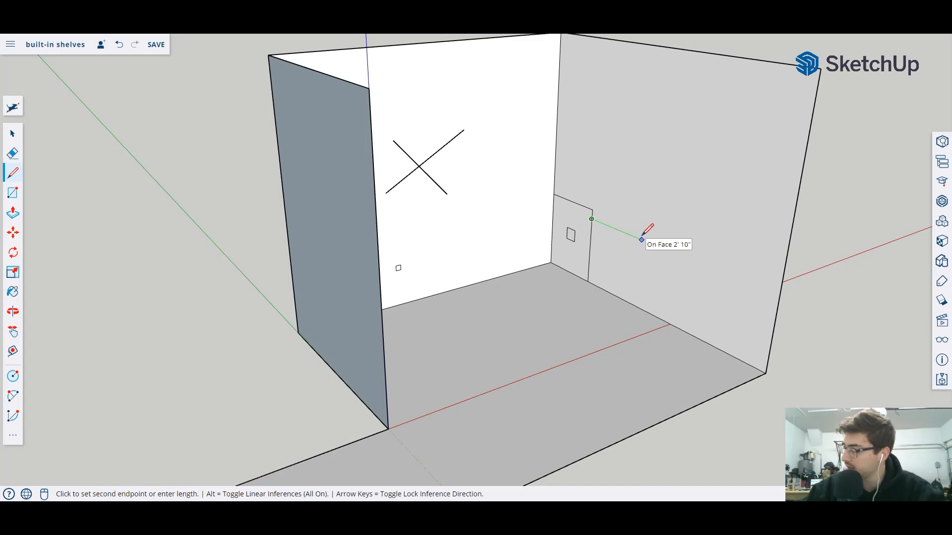
pyautogui.click(642, 241)
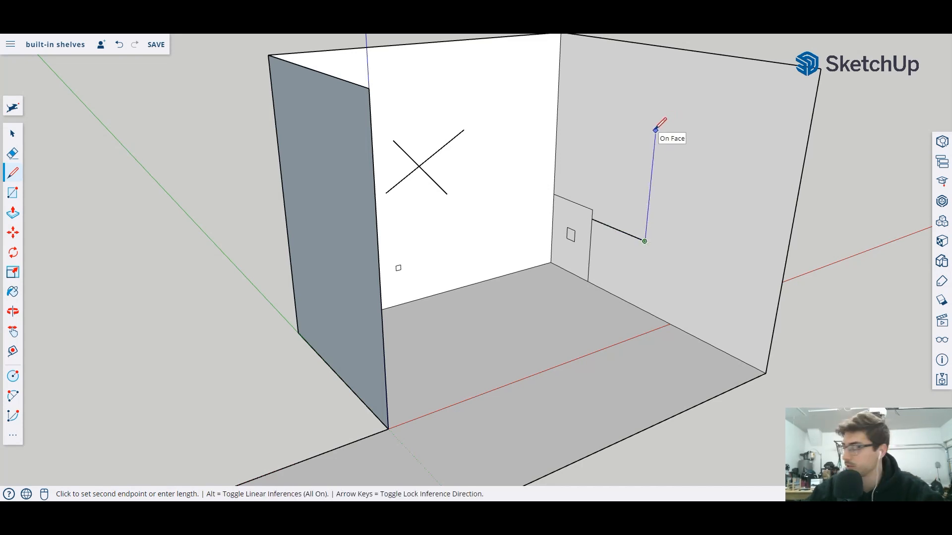
pyautogui.click(657, 115)
pyautogui.click(594, 100)
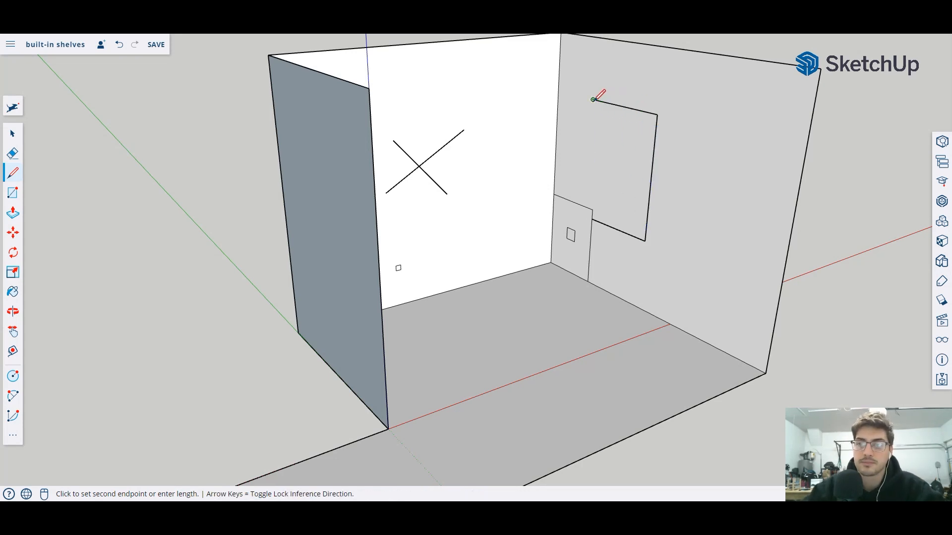
pyautogui.press('Escape')
pyautogui.hotkey('ctrl', 'z')
# Close the window outline on the right wall with a top edge and the vertical edge nearest the back wall.
pyautogui.click(658, 115)
pyautogui.click(599, 101)
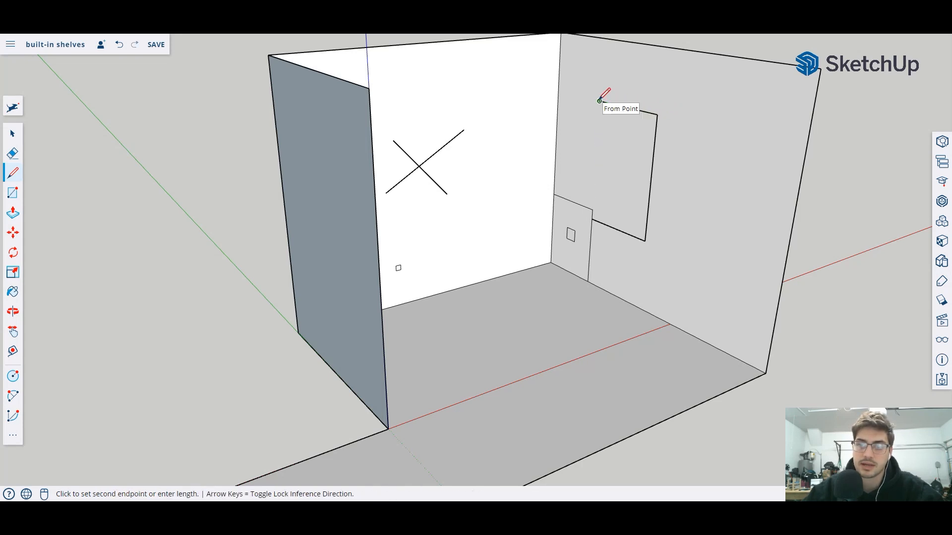
pyautogui.click(592, 219)
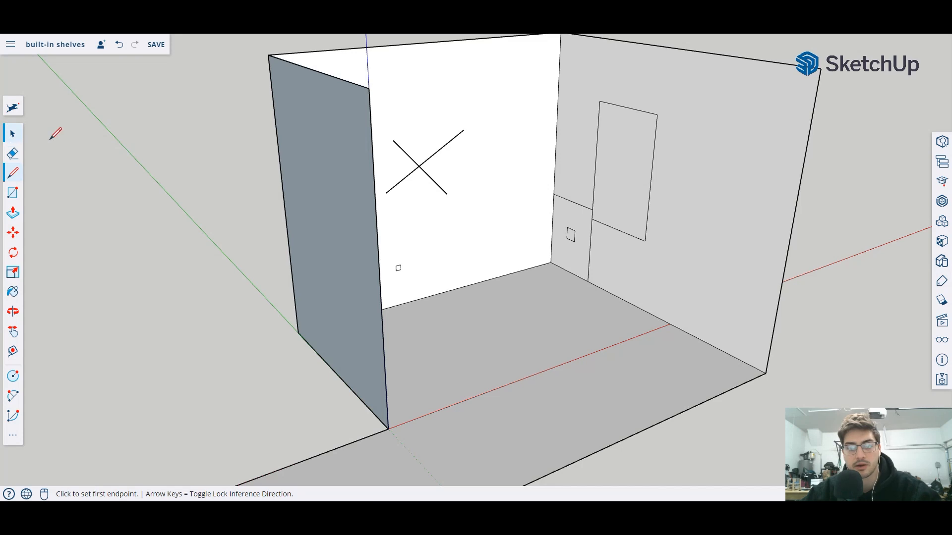
# Delete the tall corner rectangle's lines and the window's face so the right wall has a window opening.
pyautogui.click(13, 134)
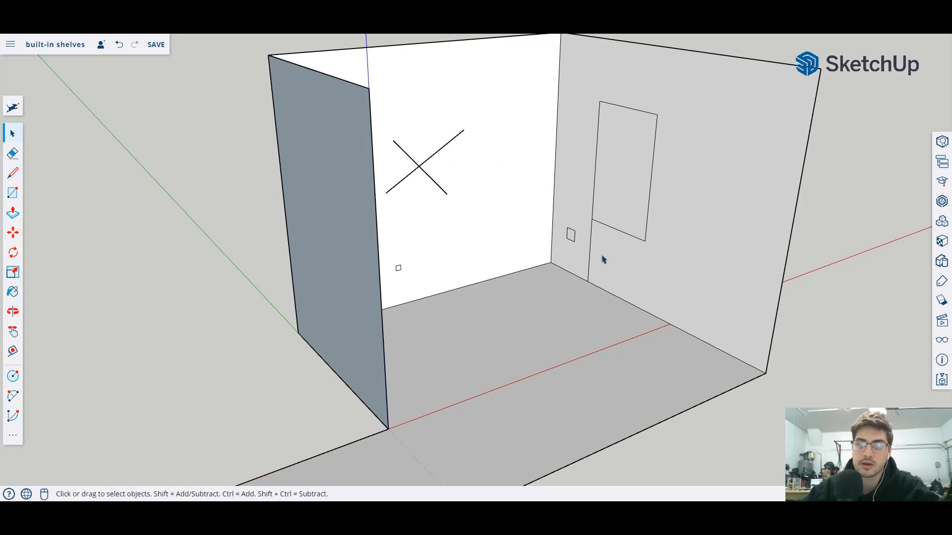
pyautogui.scroll(-3, 609, 200)
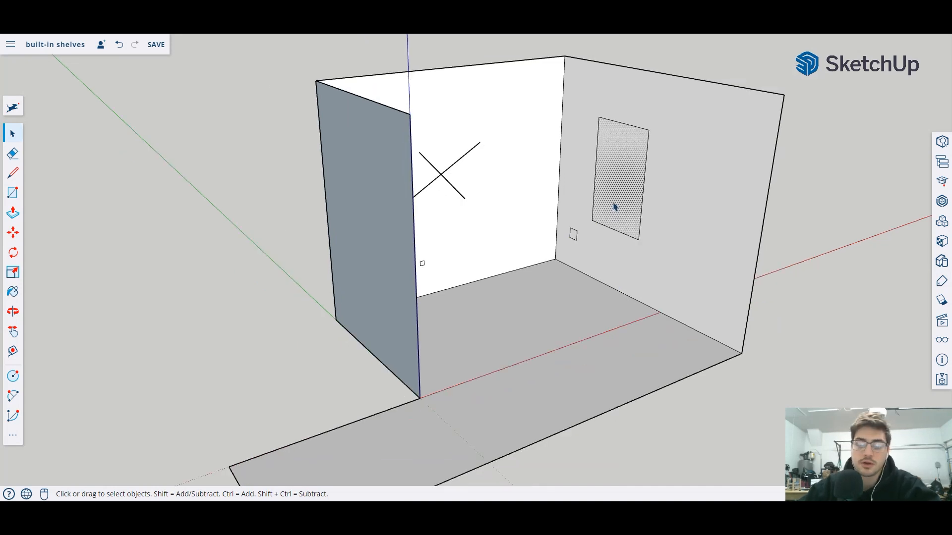
pyautogui.scroll(3, 629, 206)
pyautogui.moveTo(631, 205); pyautogui.dragTo(597, 270, button='middle')
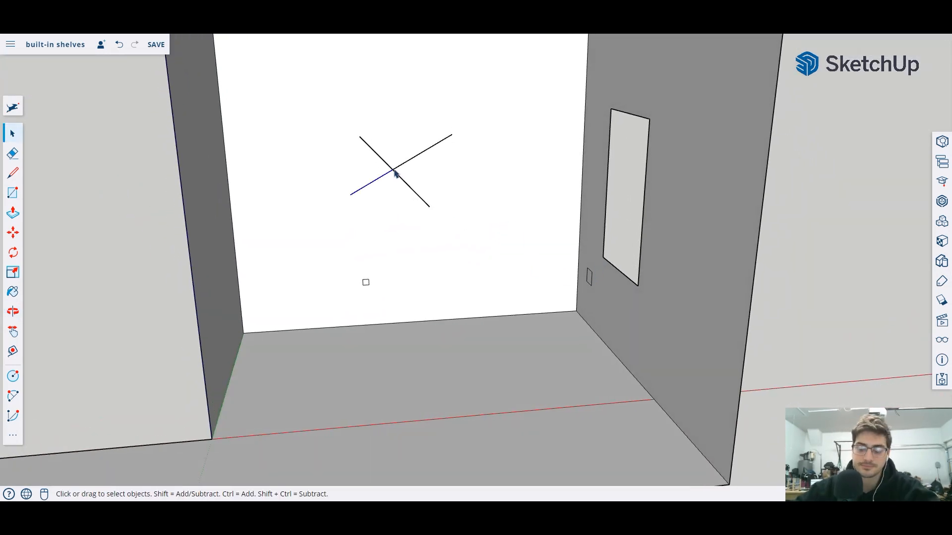
# Delete the two crossed diagonal lines on the back wall.
pyautogui.press('Delete')
pyautogui.click(414, 159)
pyautogui.press('Delete')
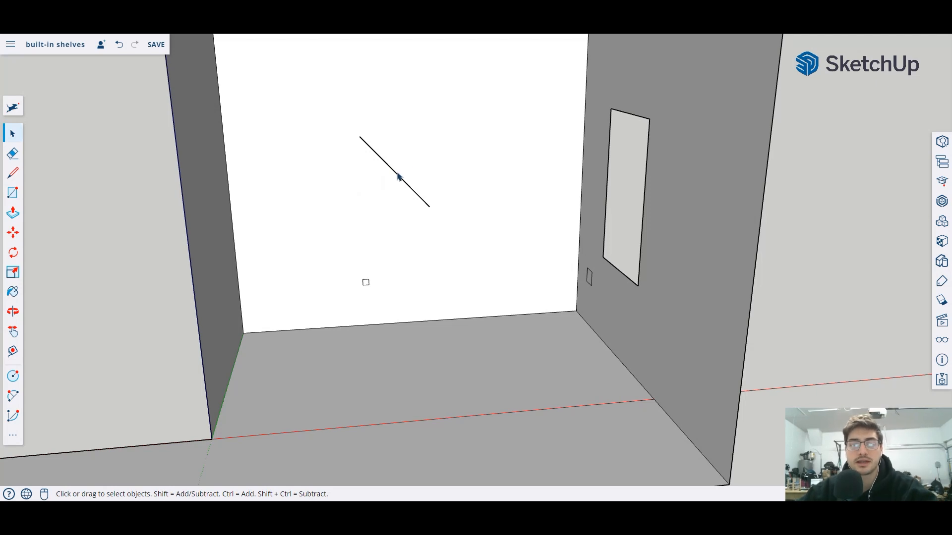
pyautogui.press('Delete')
pyautogui.moveTo(453, 138); pyautogui.dragTo(758, 241, button='middle')
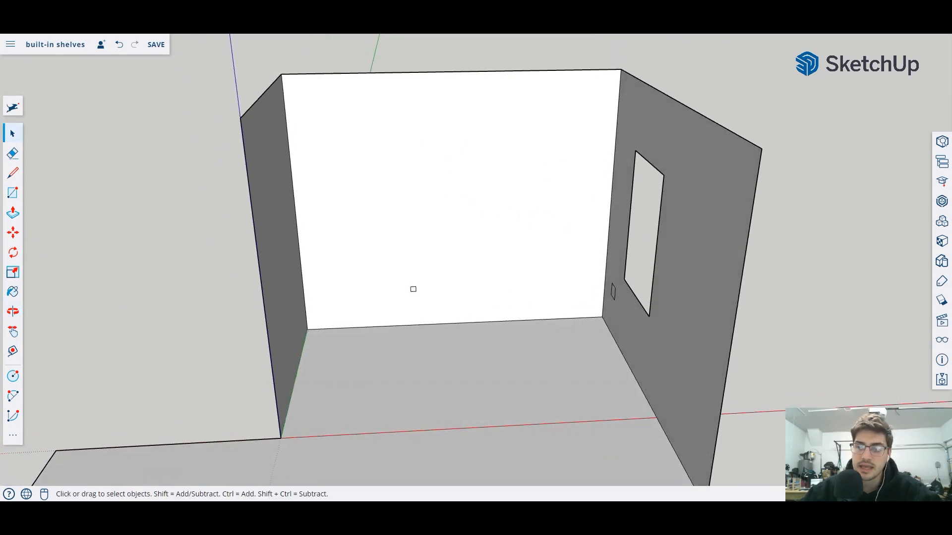
# Paint the floor beige with a swatch from the Colors materials.
pyautogui.click(938, 241)
pyautogui.click(884, 116)
pyautogui.scroll(-1, 842, 163)
pyautogui.scroll(-1, 829, 209)
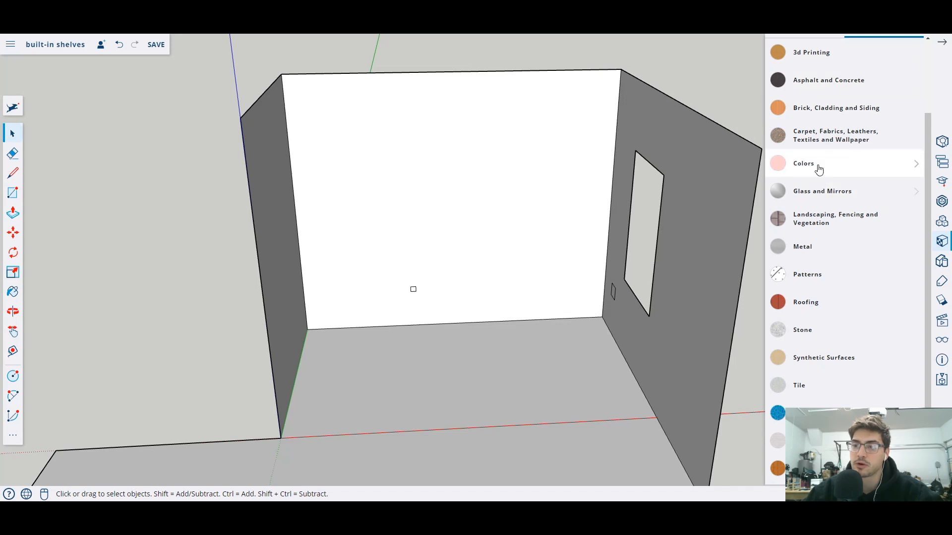
pyautogui.click(791, 167)
pyautogui.click(786, 314)
pyautogui.click(530, 422)
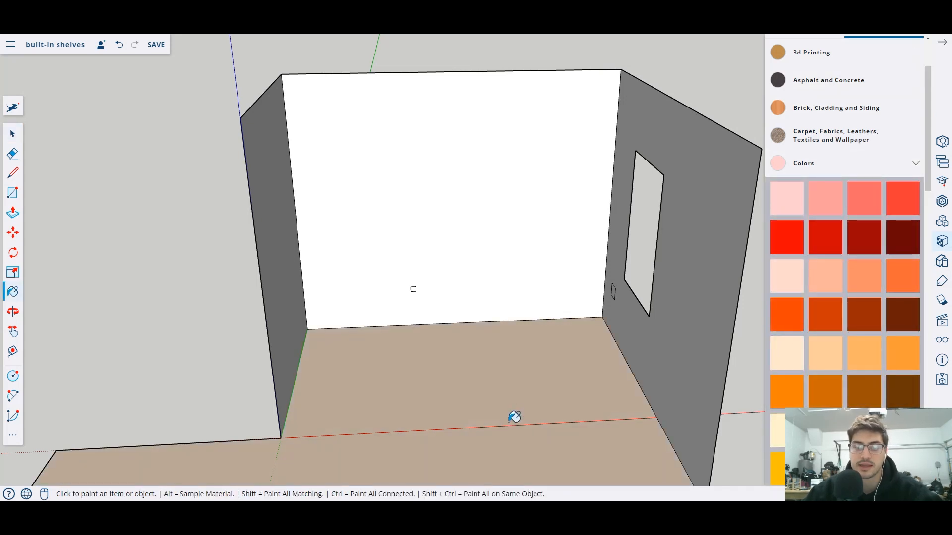
# Paint all three walls with the same beige as the floor.
pyautogui.click(674, 306)
pyautogui.click(489, 183)
pyautogui.click(278, 216)
pyautogui.moveTo(386, 297)
pyautogui.mouseDown(button='middle')
pyautogui.moveTo(402, 306)
pyautogui.moveTo(270, 172)
pyautogui.moveTo(674, 266)
pyautogui.moveTo(353, 278)
pyautogui.moveTo(413, 289)
pyautogui.mouseUp(button='middle')
# Paint the right, back and left walls with the bright orange-red from the Colors materials.
pyautogui.click(783, 316)
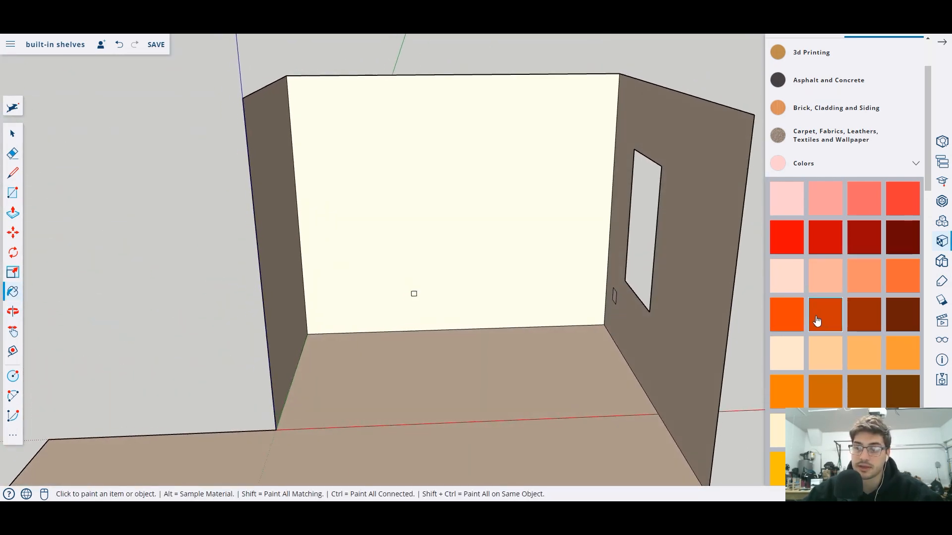
pyautogui.click(674, 239)
pyautogui.click(501, 187)
pyautogui.click(280, 194)
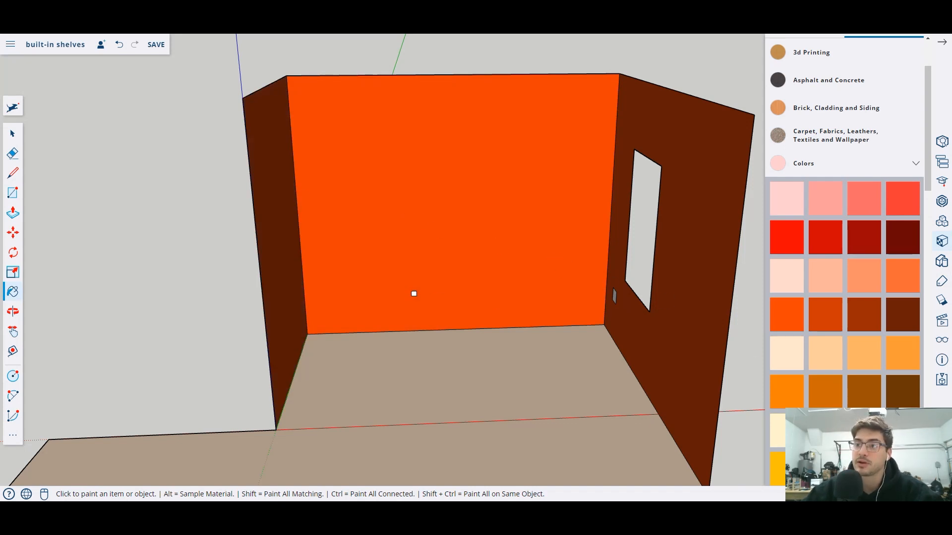
pyautogui.moveTo(686, 128)
pyautogui.mouseDown(button='middle')
pyautogui.moveTo(499, 132)
pyautogui.moveTo(642, 121)
pyautogui.moveTo(671, 150)
pyautogui.moveTo(648, 164)
pyautogui.mouseUp(button='middle')
pyautogui.scroll(-1, 598, 151)
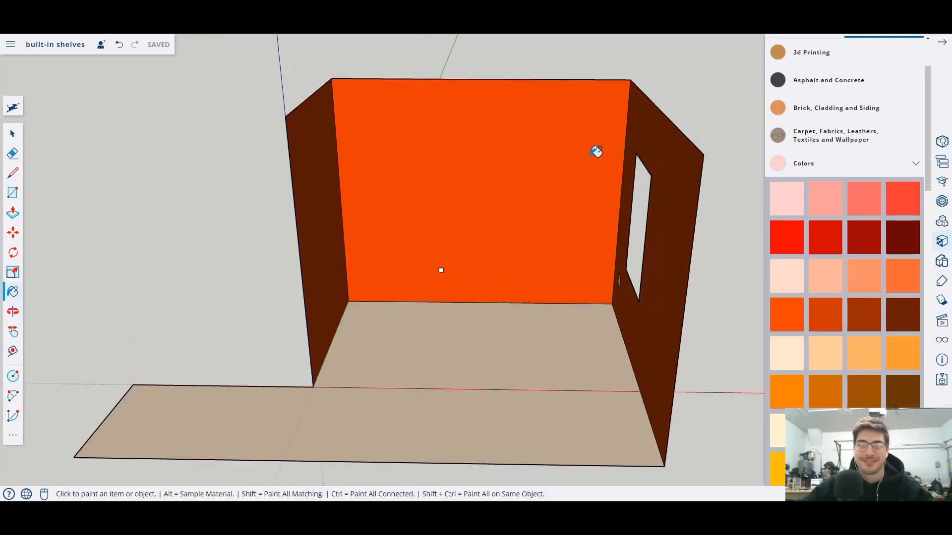
pyautogui.scroll(1, 566, 197)
pyautogui.moveTo(565, 197)
pyautogui.mouseDown(button='middle')
pyautogui.moveTo(534, 191)
pyautogui.moveTo(620, 159)
pyautogui.moveTo(573, 187)
pyautogui.moveTo(510, 204)
pyautogui.mouseUp(button='middle')
pyautogui.scroll(2, 470, 195)
pyautogui.moveTo(434, 190); pyautogui.dragTo(468, 155, button='middle')
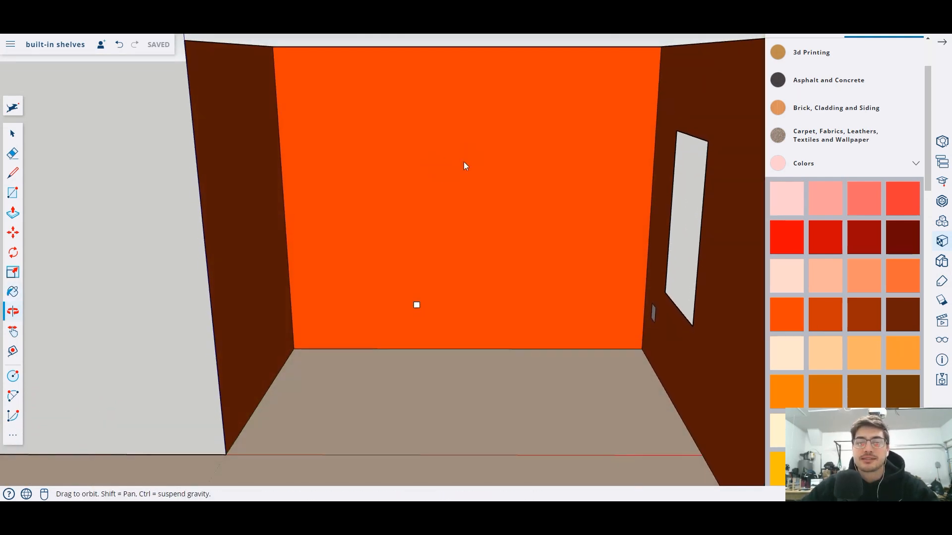
pyautogui.scroll(-2, 461, 177)
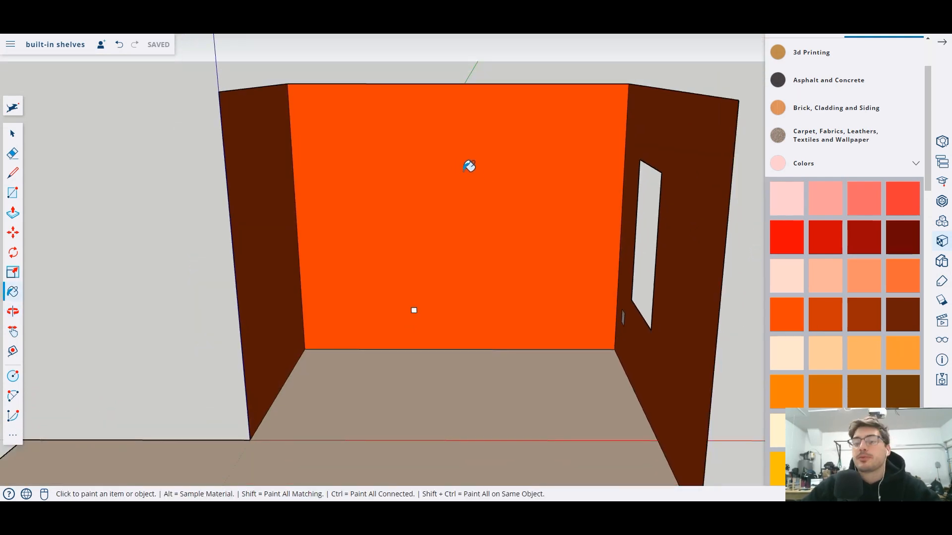
# Draw two full-height vertical lines on the back wall, dividing it into a wide middle section and two narrow side sections.
pyautogui.click(13, 173)
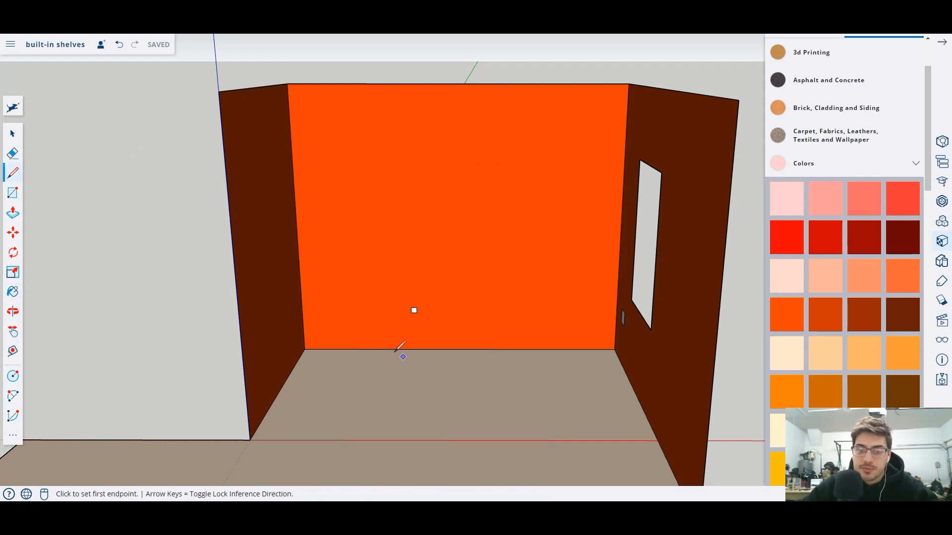
pyautogui.click(368, 350)
pyautogui.click(357, 85)
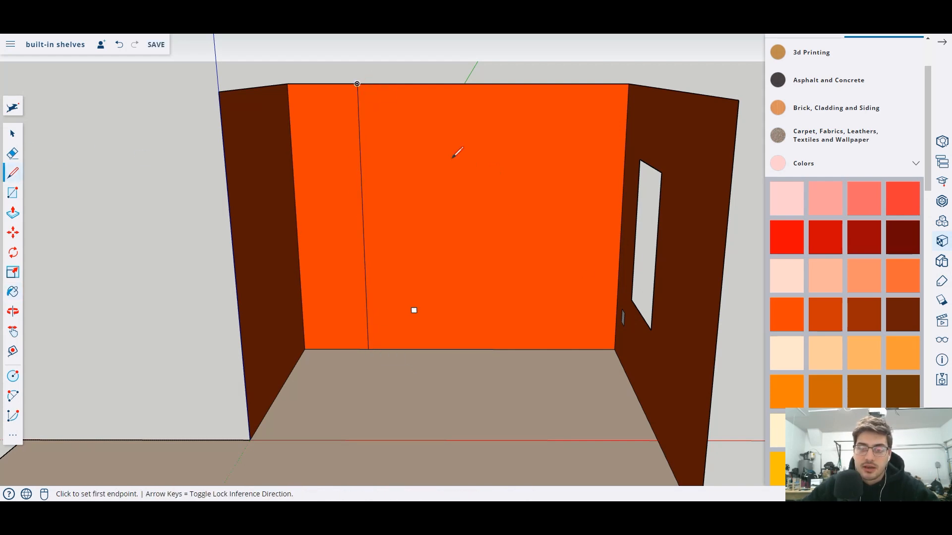
pyautogui.click(553, 349)
pyautogui.click(560, 84)
# Draw a horizontal line across the back wall's middle section and a smaller rectangle below it, standing on the floor.
pyautogui.click(364, 255)
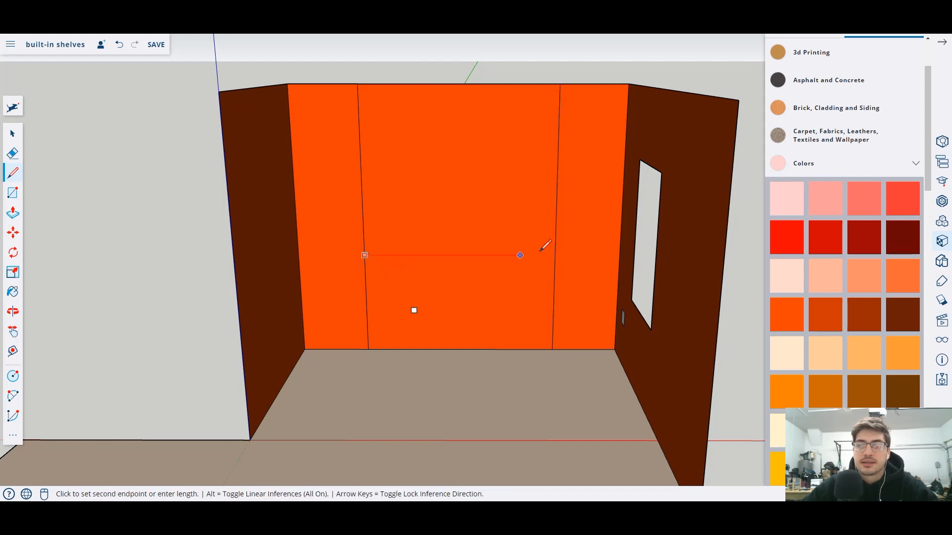
pyautogui.click(555, 255)
pyautogui.click(395, 349)
pyautogui.click(521, 280)
pyautogui.click(520, 349)
# Draw horizontal shelf lines on the back wall: two in the right section, one across the upper middle and one in the left.
pyautogui.click(554, 255)
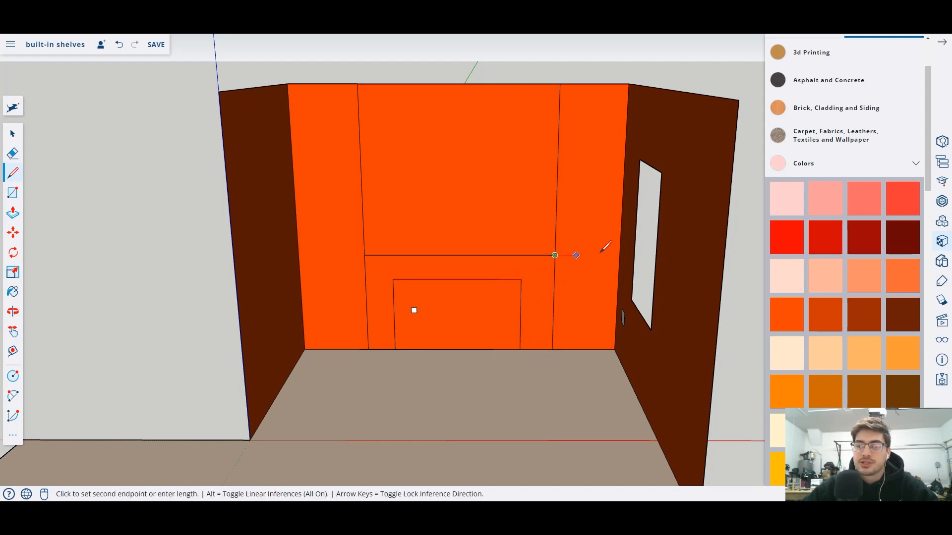
pyautogui.click(619, 255)
pyautogui.click(556, 194)
pyautogui.click(622, 195)
pyautogui.click(360, 151)
pyautogui.click(557, 151)
pyautogui.click(362, 214)
pyautogui.click(296, 213)
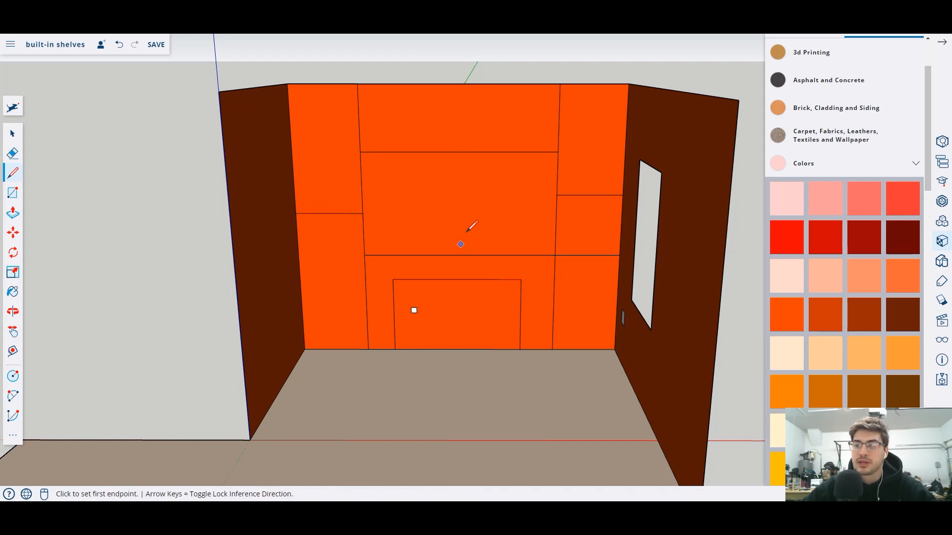
pyautogui.scroll(-1, 439, 213)
pyautogui.scroll(3, 456, 216)
pyautogui.moveTo(457, 216)
pyautogui.mouseDown(button='middle')
pyautogui.moveTo(461, 202)
pyautogui.moveTo(447, 214)
pyautogui.mouseUp(button='middle')
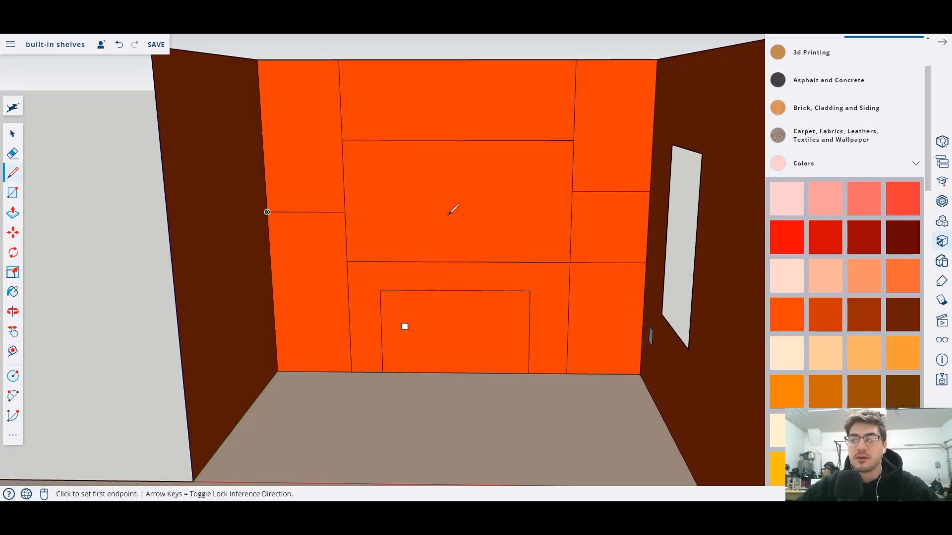
pyautogui.scroll(-3, 446, 215)
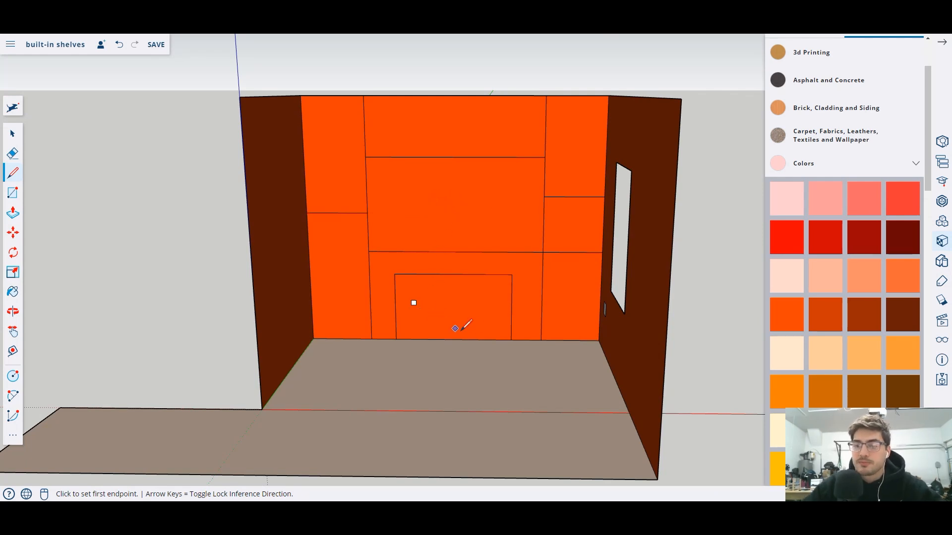
# Undo all the shelf layout lines drawn on the back wall, leaving it a single blank face.
pyautogui.scroll(1, 515, 302)
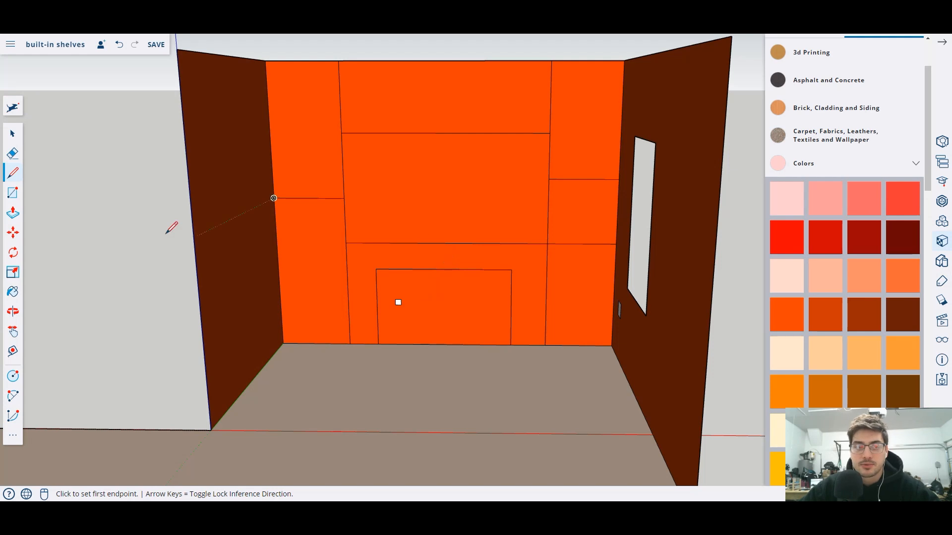
pyautogui.click(13, 134)
pyautogui.click(474, 273)
pyautogui.hotkey('ctrl', 'z')
pyautogui.hotkey('ctrl', 'z')
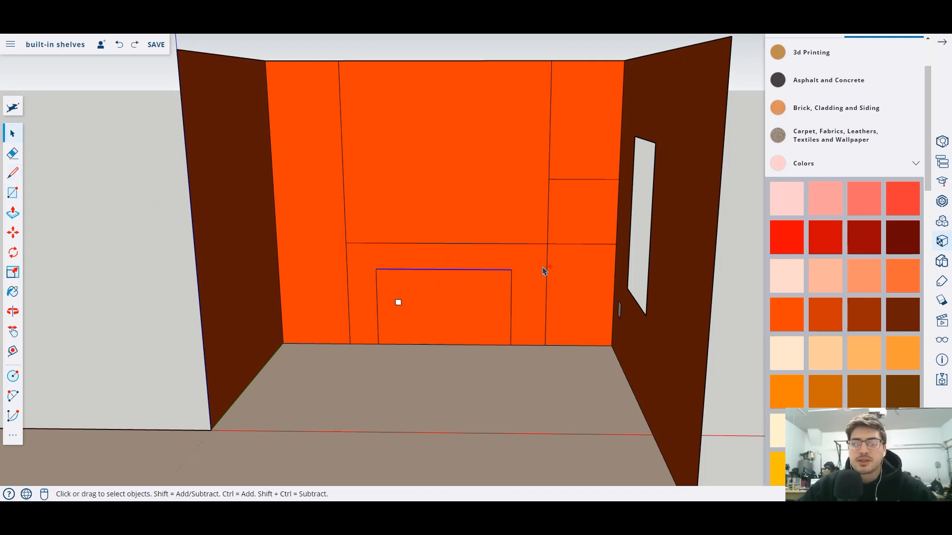
pyautogui.press('Delete')
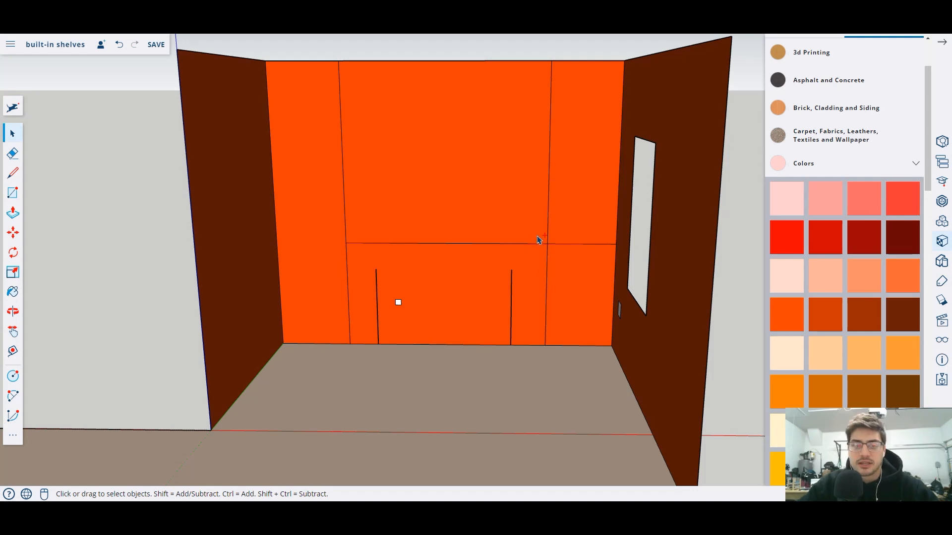
pyautogui.hotkey('ctrl', 'z')
pyautogui.hotkey('ctrl', 'z')
pyautogui.hotkey('ctrl', 'z')
pyautogui.hotkey('ctrl', 'z')
pyautogui.hotkey('ctrl', 'z')
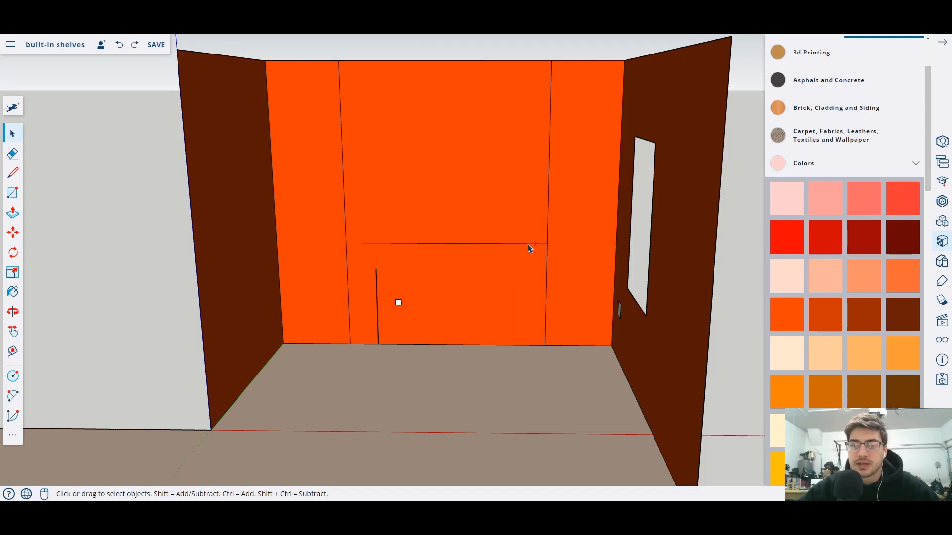
pyautogui.hotkey('ctrl', 'z')
pyautogui.hotkey('ctrl', 'z')
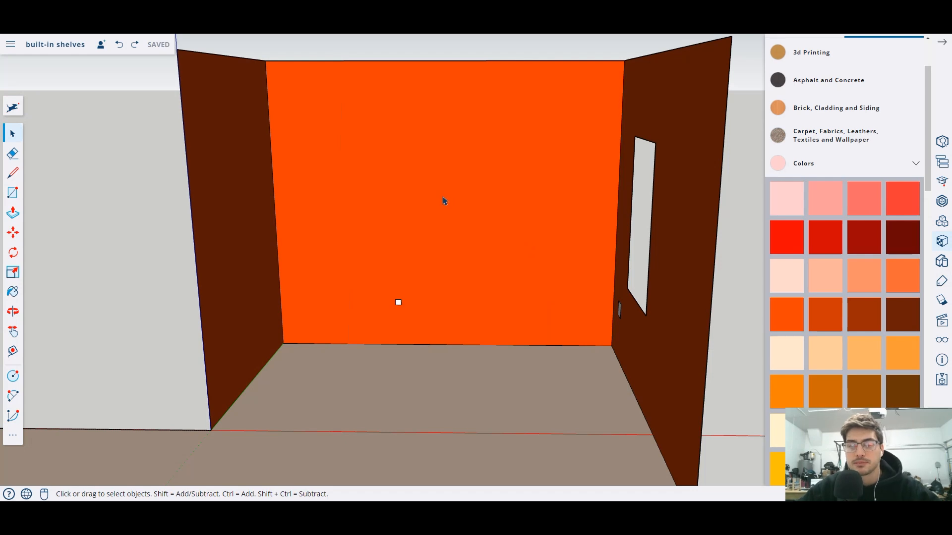
pyautogui.scroll(-2, 446, 196)
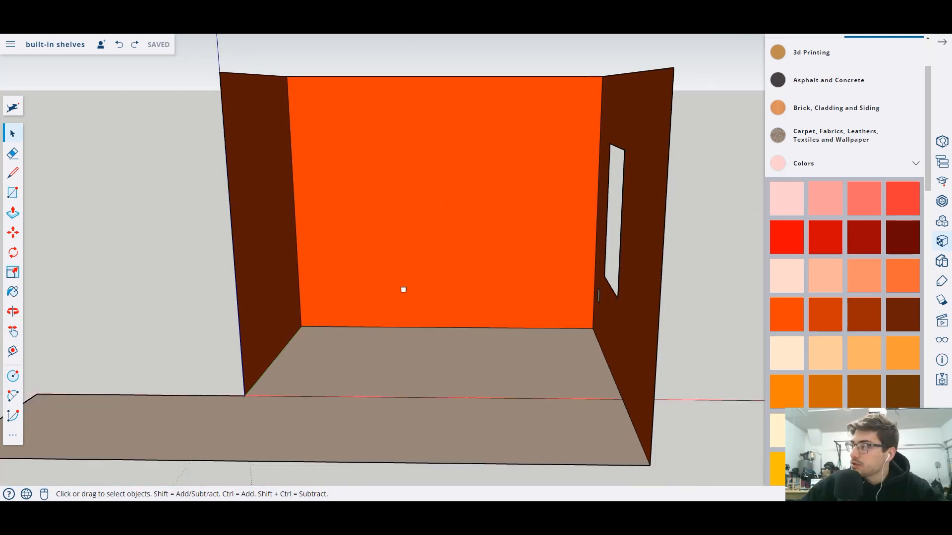
# Bring up the dresser measurements image, review its width, depth and height, and return to the room model.
pyautogui.moveTo(0, 34); pyautogui.dragTo(506, 36)
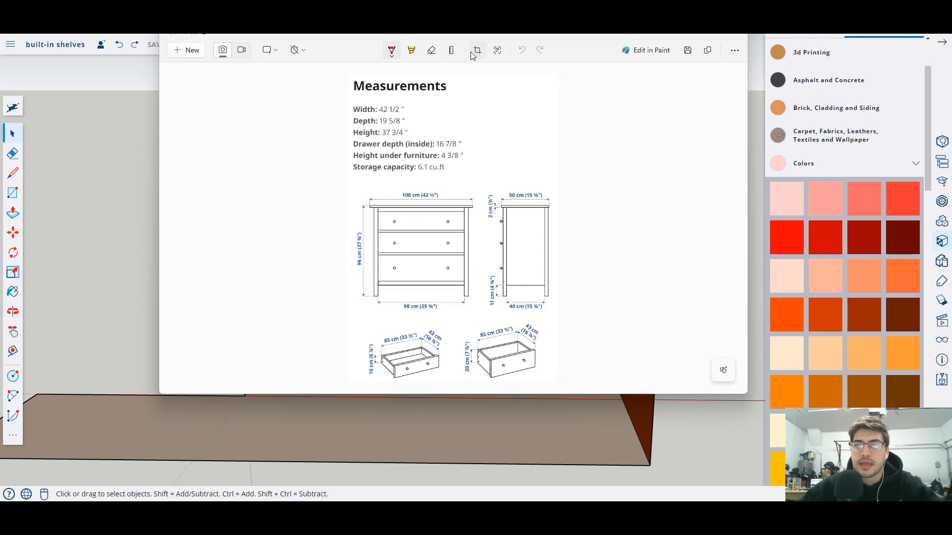
pyautogui.moveTo(584, 38)
pyautogui.mouseDown()
pyautogui.moveTo(668, 85)
pyautogui.moveTo(668, 57)
pyautogui.mouseUp()
pyautogui.click(401, 287)
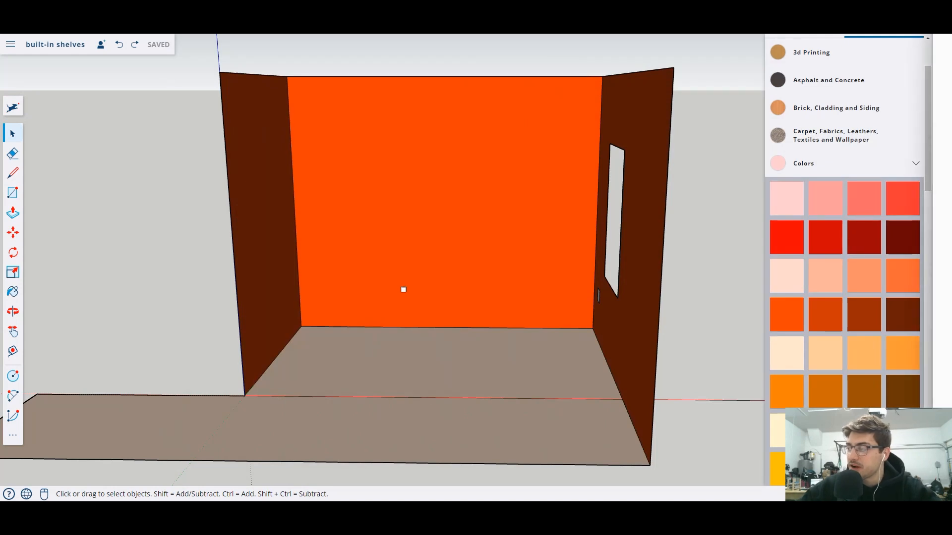
# Draw a rectangular dresser footprint on the floor in the back-left corner, against the back and left walls.
pyautogui.click(13, 172)
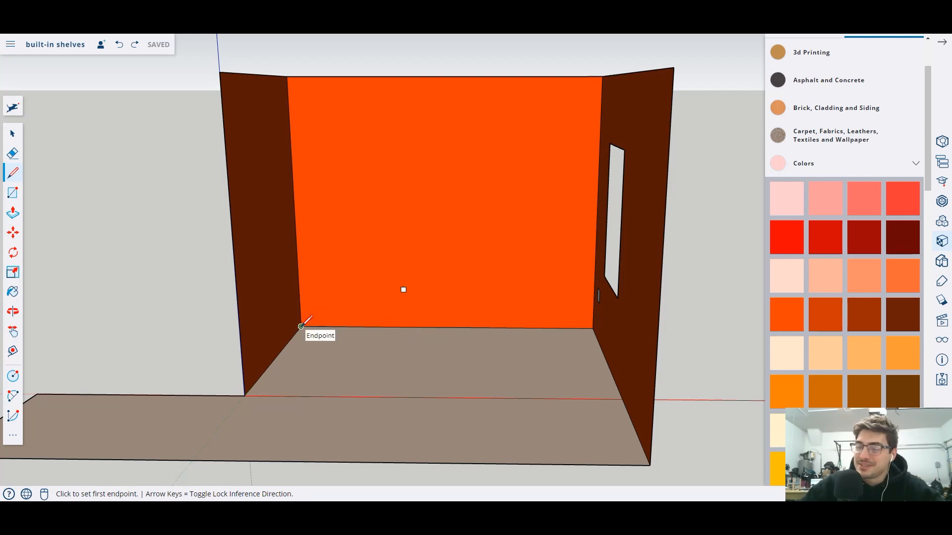
pyautogui.moveTo(301, 326); pyautogui.dragTo(331, 283, button='middle')
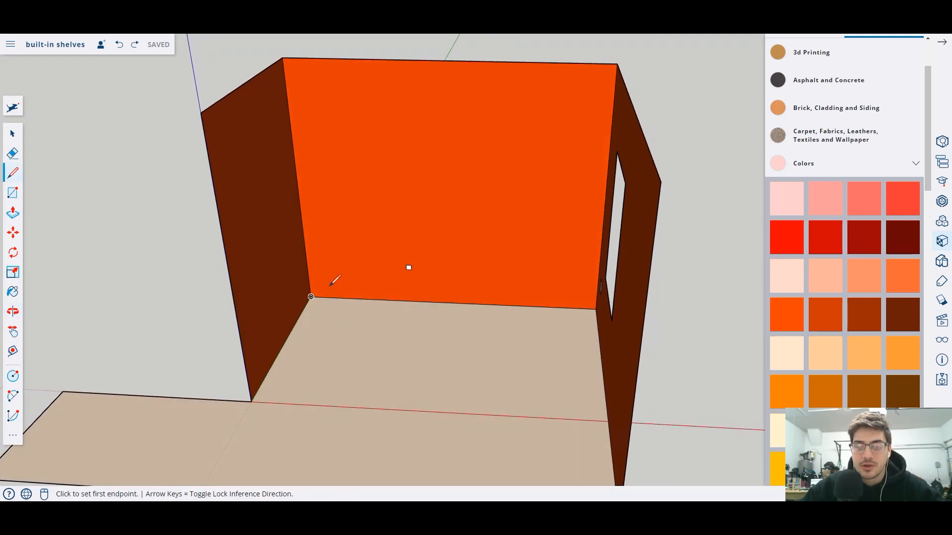
pyautogui.click(311, 296)
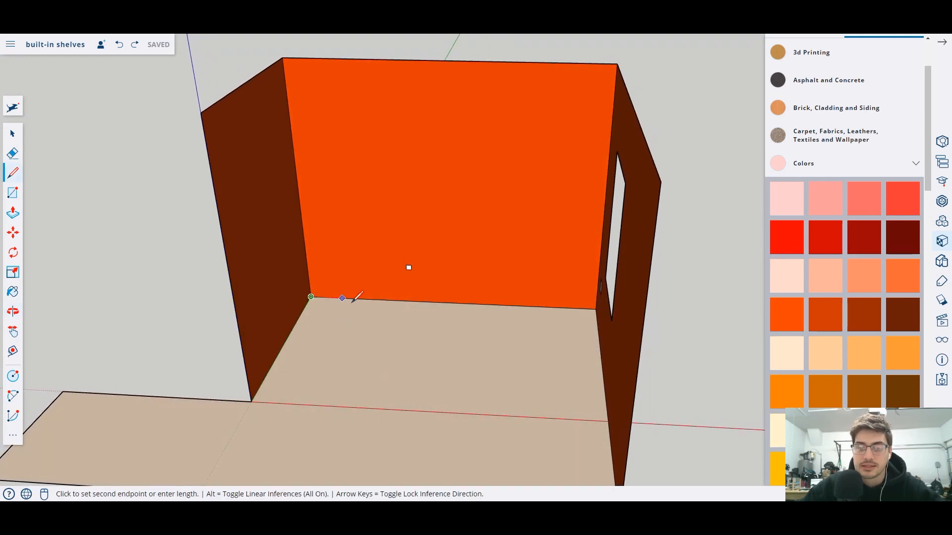
pyautogui.click(382, 299)
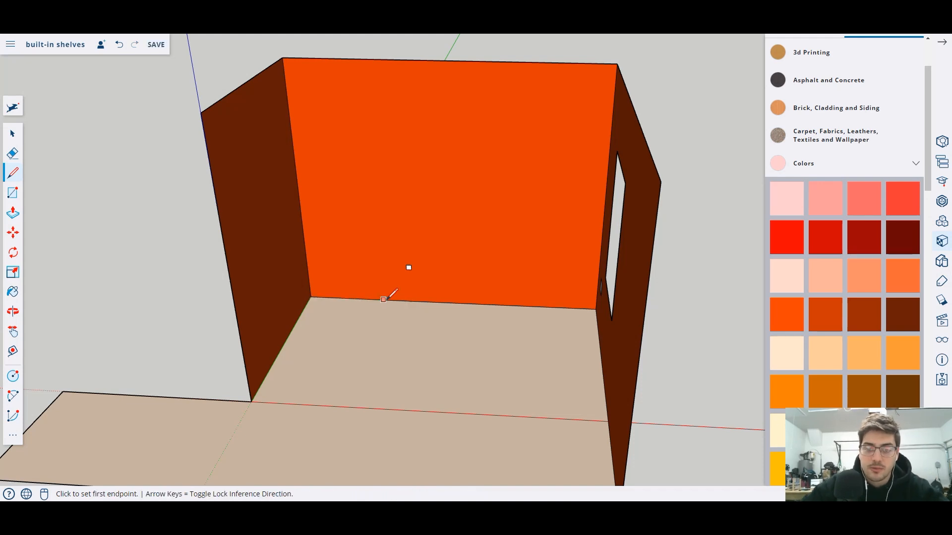
pyautogui.click(393, 300)
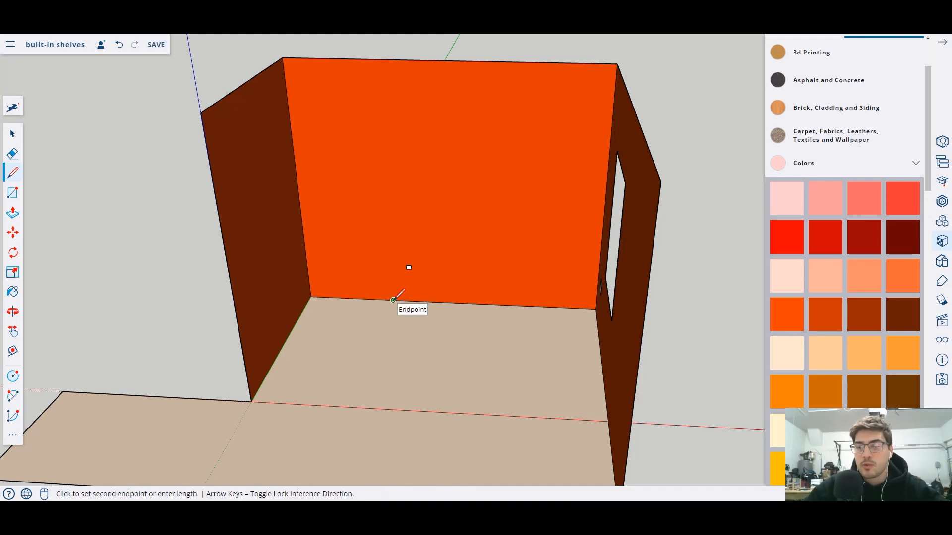
pyautogui.click(384, 326)
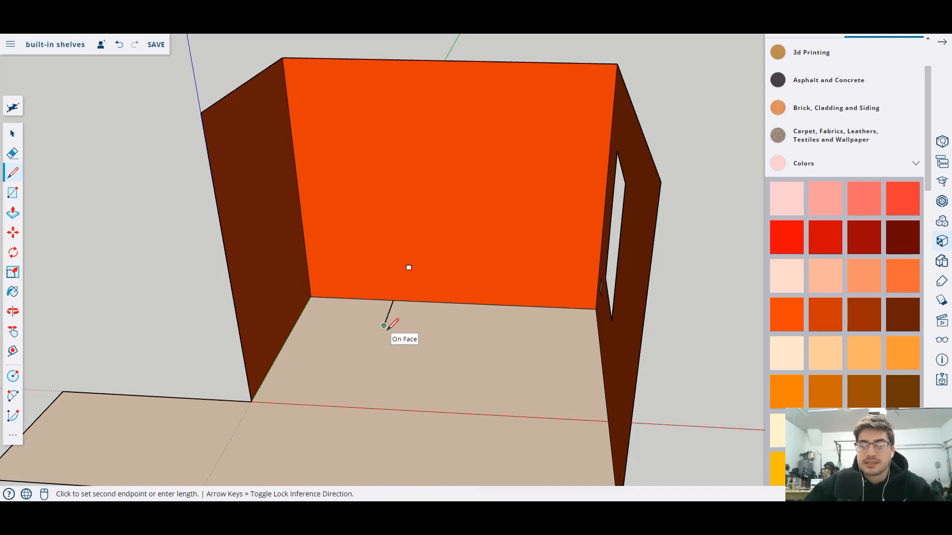
pyautogui.click(297, 322)
pyautogui.click(311, 297)
pyautogui.click(298, 322)
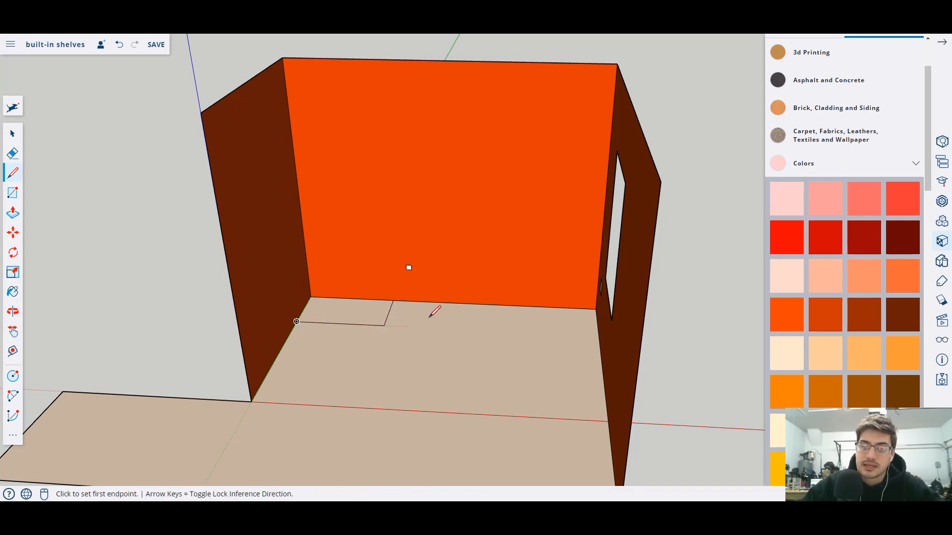
# Draw a matching rectangular dresser footprint on the floor in the back-right corner, against the back and right walls.
pyautogui.click(596, 309)
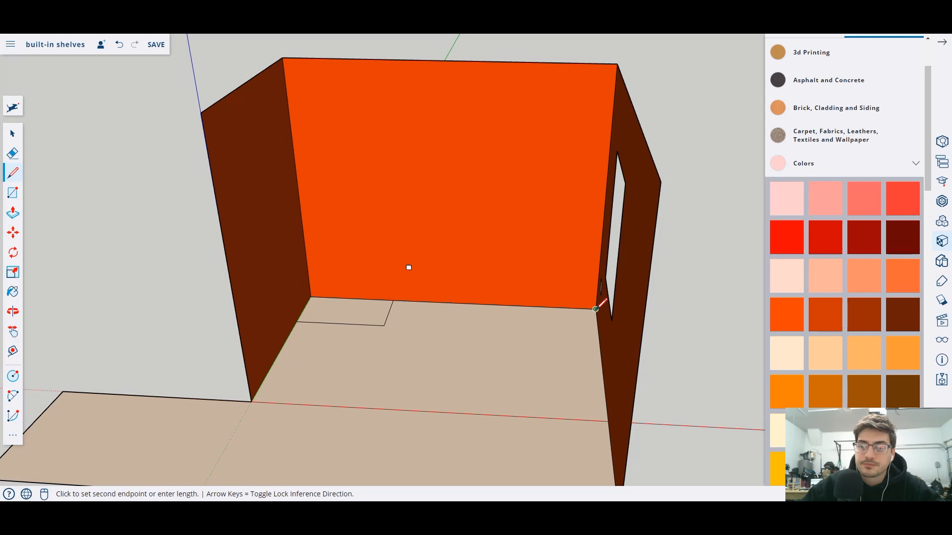
pyautogui.press('Escape')
pyautogui.click(510, 305)
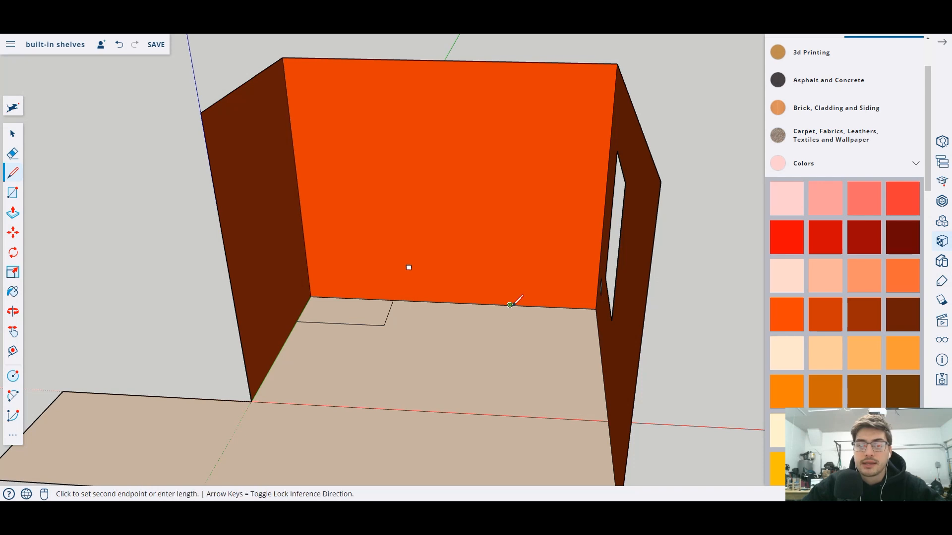
pyautogui.click(507, 331)
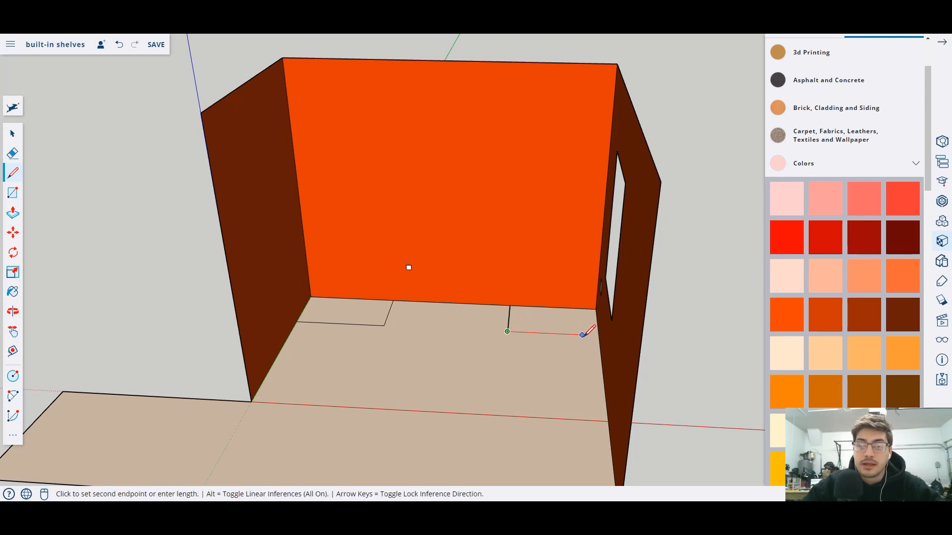
pyautogui.click(598, 336)
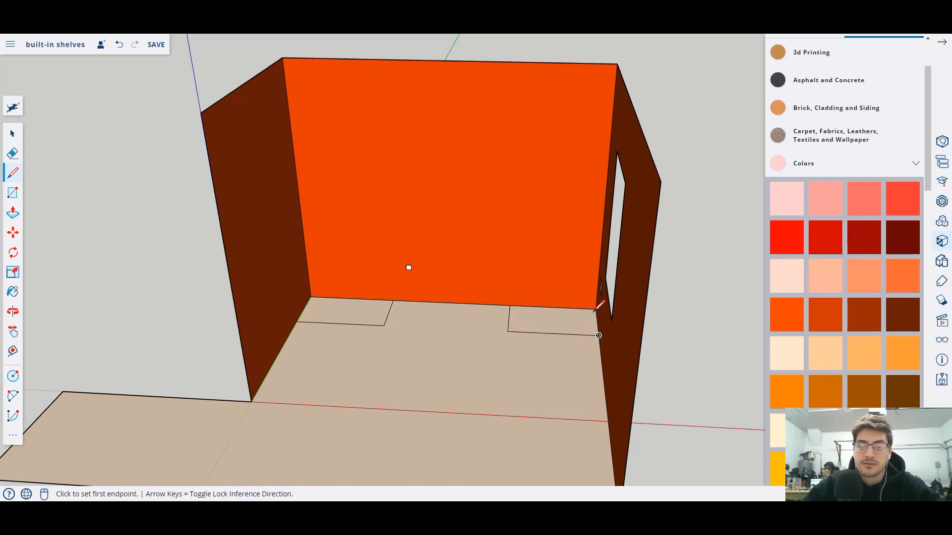
pyautogui.click(594, 310)
pyautogui.click(598, 336)
# Draw the upright front face of the left dresser from its footprint's front edge, with vertical sides along the blue axis.
pyautogui.click(385, 325)
pyautogui.moveTo(404, 270)
pyautogui.mouseDown(button='middle')
pyautogui.moveTo(386, 253)
pyautogui.moveTo(385, 266)
pyautogui.mouseUp(button='middle')
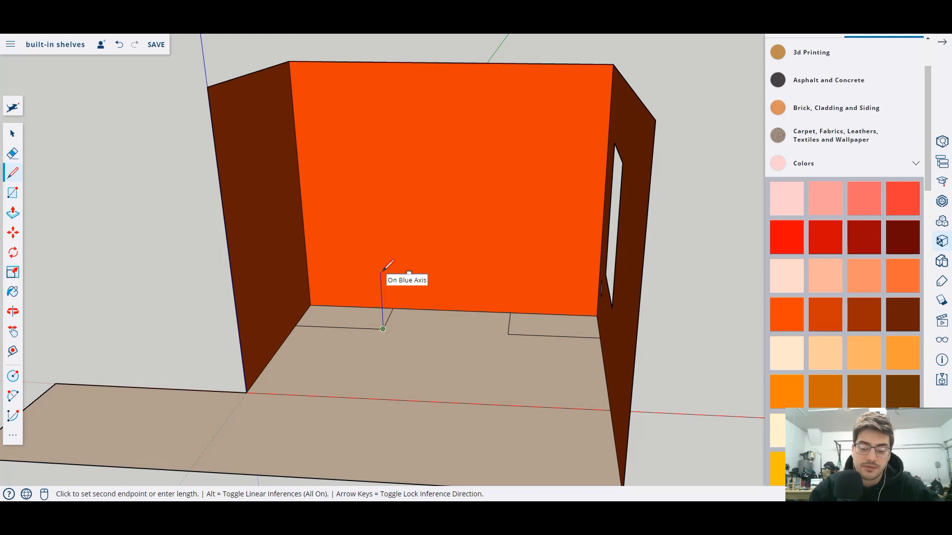
pyautogui.click(380, 266)
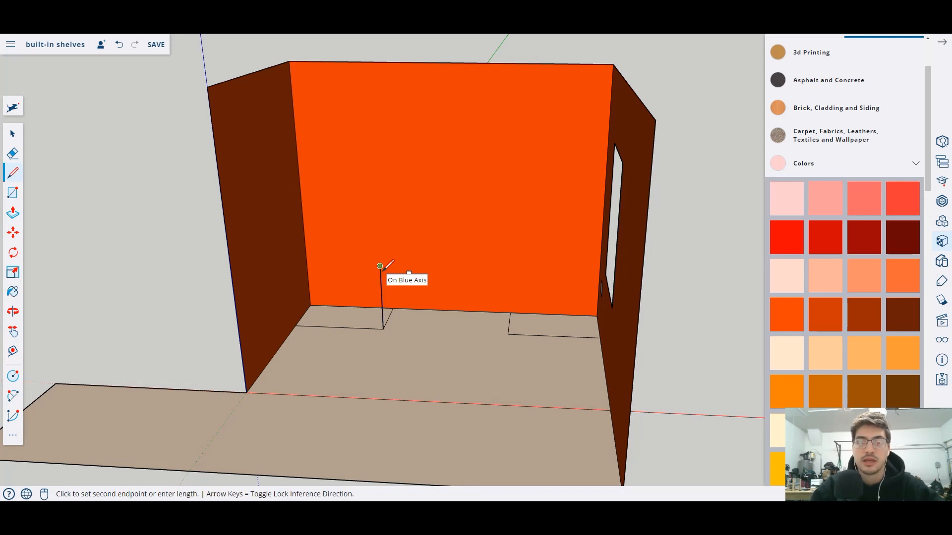
pyautogui.click(289, 262)
pyautogui.click(296, 327)
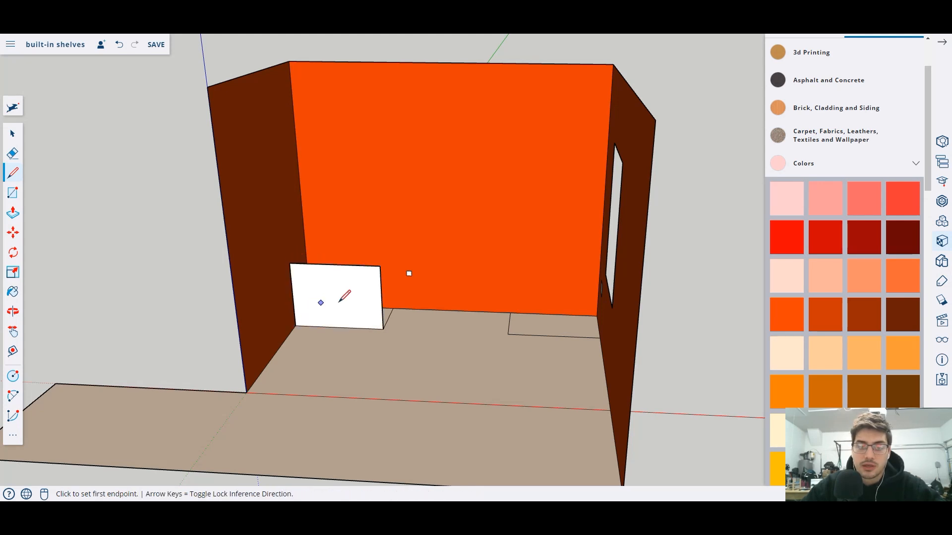
# Draw the left dresser's open side face and its top face to complete the box against the walls.
pyautogui.click(392, 308)
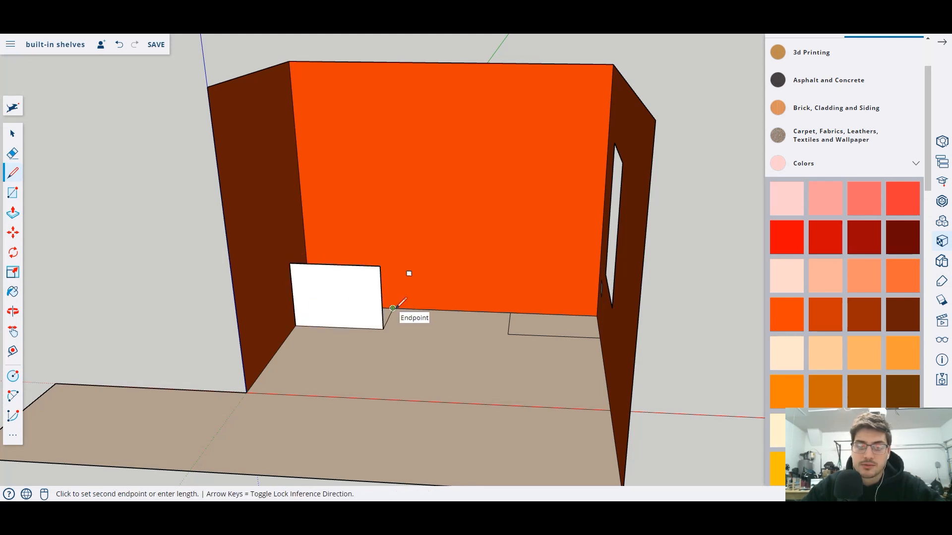
pyautogui.click(390, 248)
pyautogui.click(379, 266)
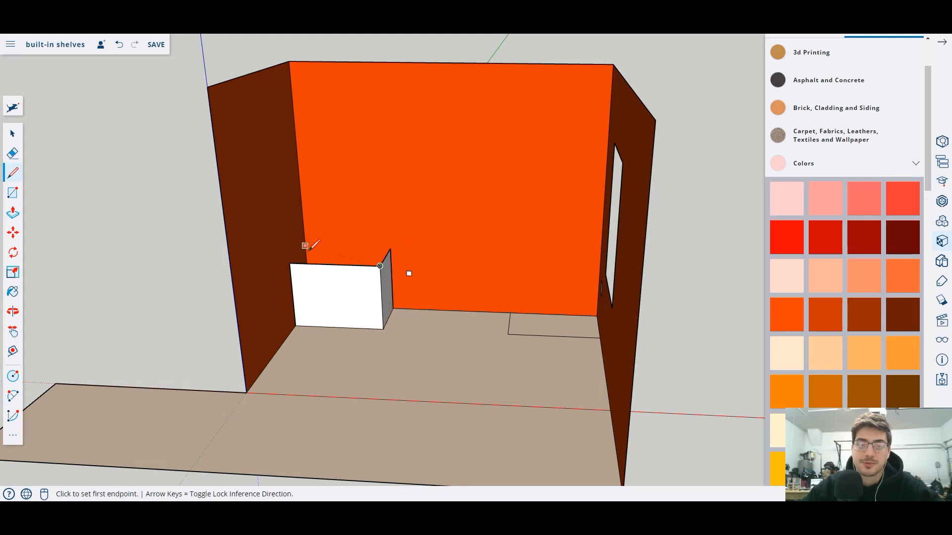
pyautogui.click(390, 249)
pyautogui.click(304, 246)
pyautogui.click(288, 263)
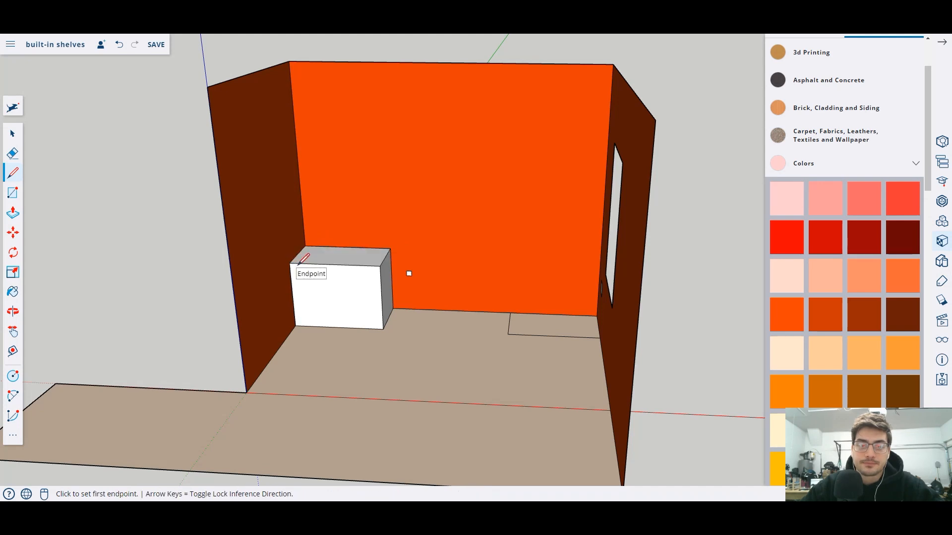
# Outline the right dresser's back on the back wall and draw its upright side face from the footprint.
pyautogui.click(510, 313)
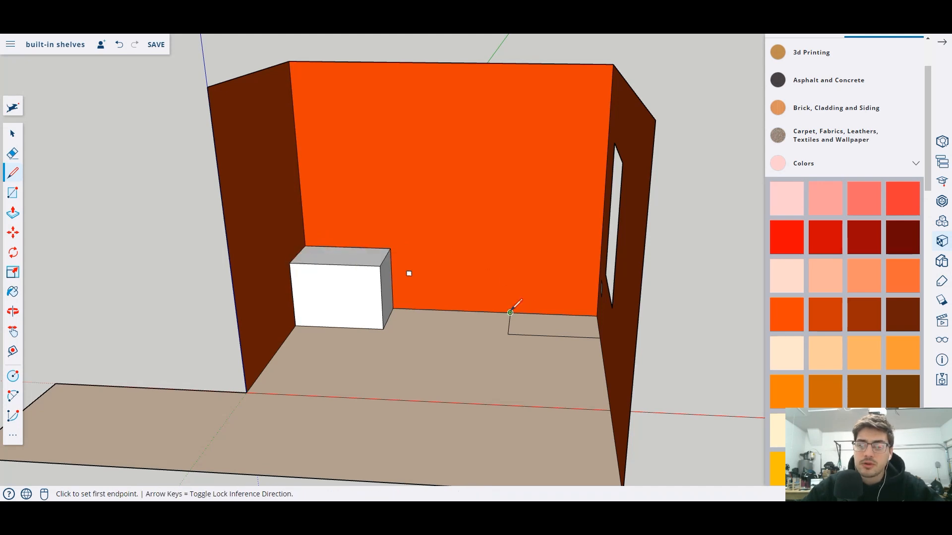
pyautogui.click(511, 252)
pyautogui.click(600, 255)
pyautogui.click(507, 334)
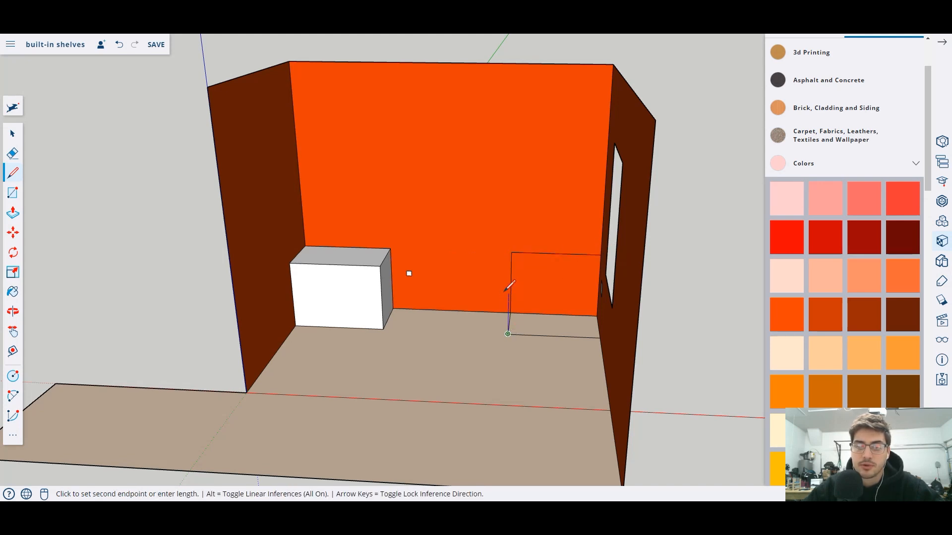
pyautogui.click(511, 252)
pyautogui.moveTo(533, 295); pyautogui.dragTo(527, 260, button='middle')
pyautogui.click(510, 259)
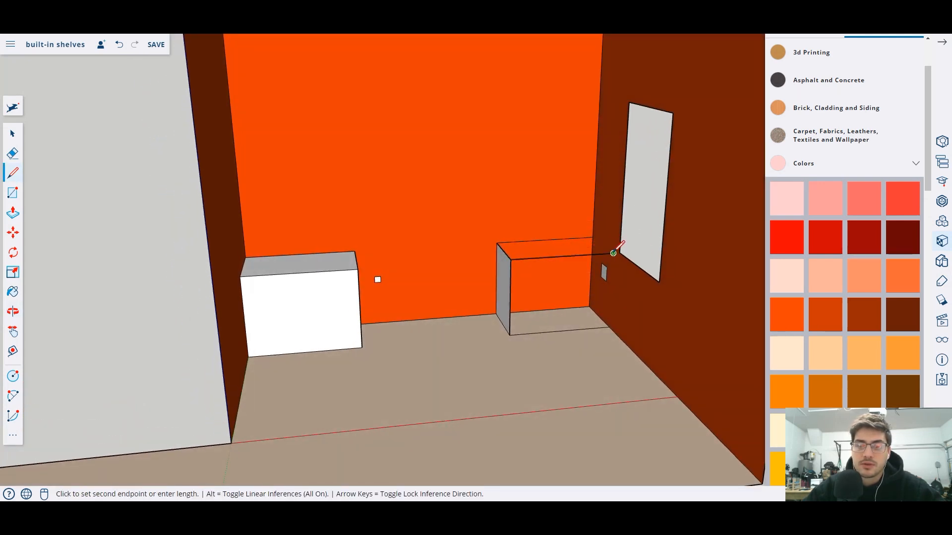
# Try to draw the right dresser's top and its vertical front edge on the window wall, and undo the attempt.
pyautogui.click(598, 255)
pyautogui.click(608, 327)
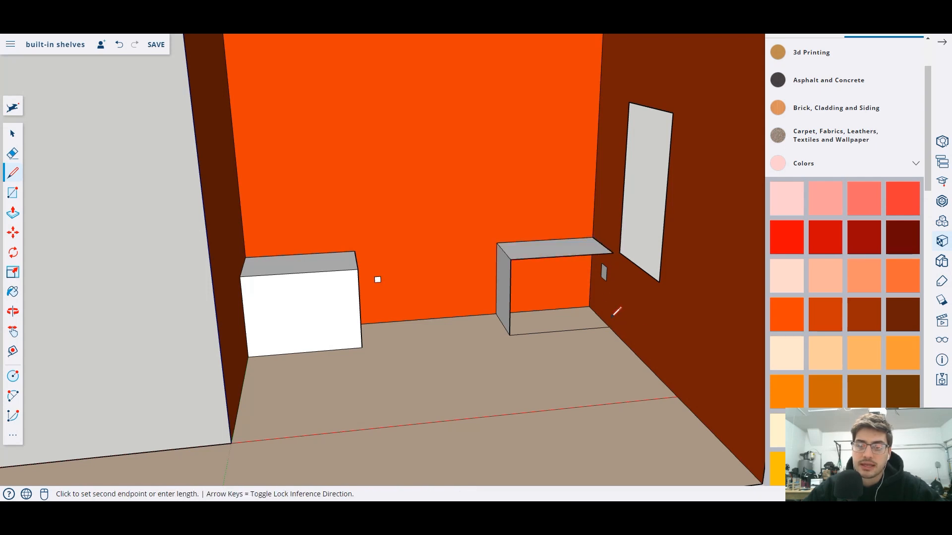
pyautogui.click(614, 253)
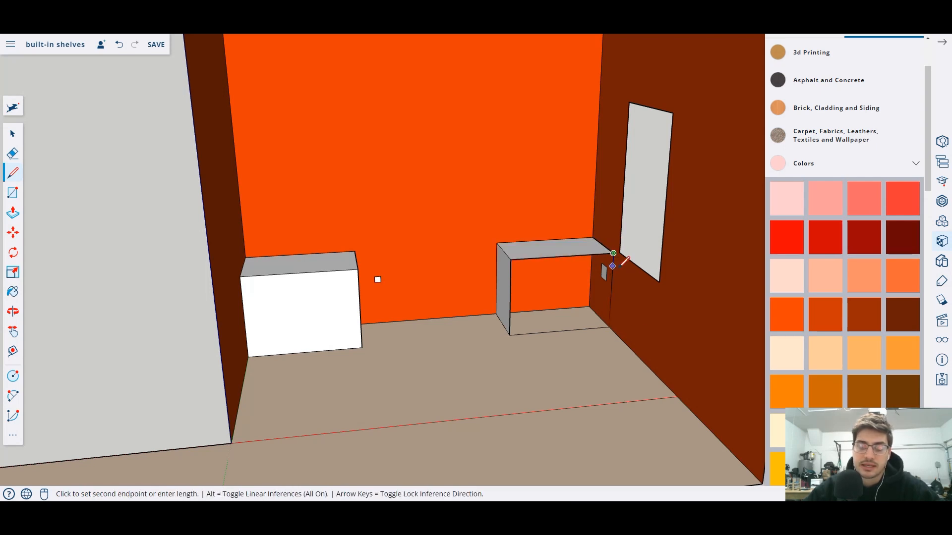
pyautogui.moveTo(620, 311); pyautogui.dragTo(620, 265, button='middle')
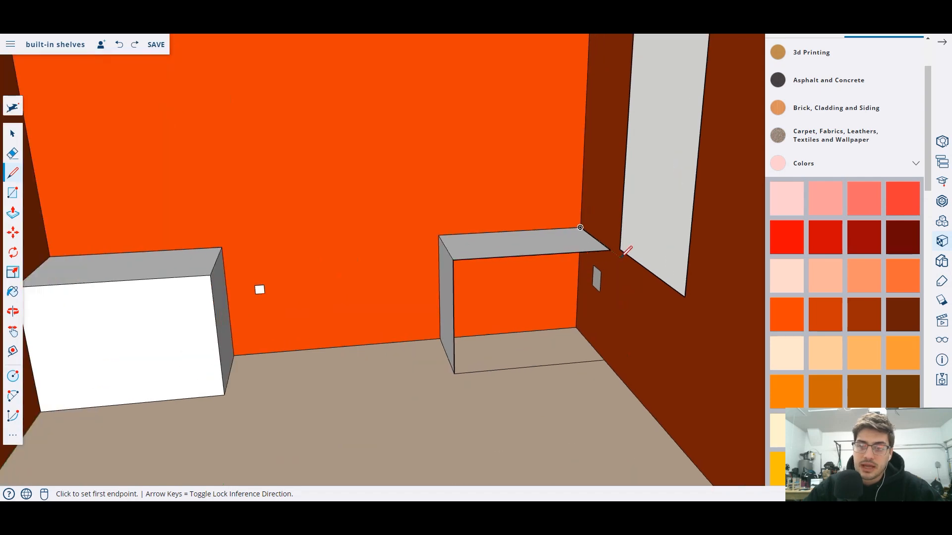
pyautogui.click(580, 227)
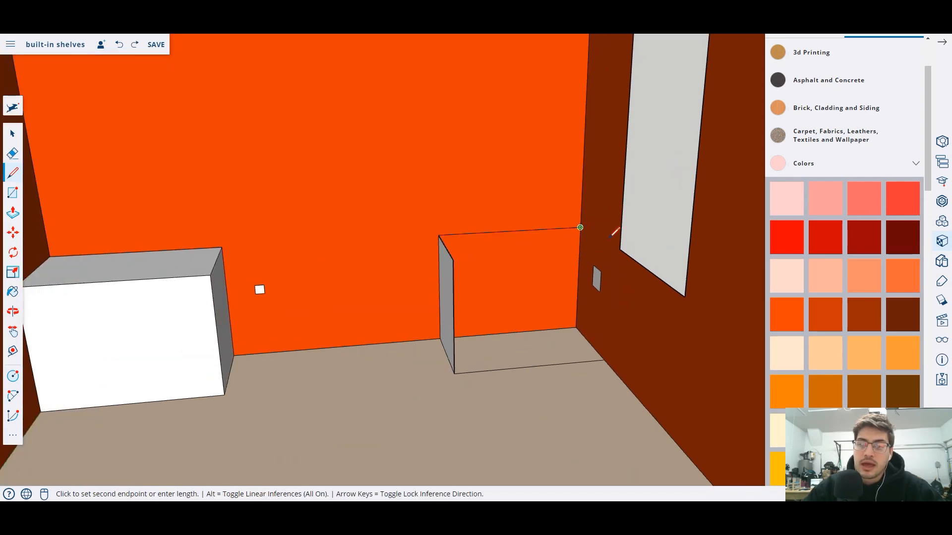
pyautogui.click(622, 258)
pyautogui.press('Escape')
pyautogui.hotkey('ctrl', 'z')
pyautogui.hotkey('ctrl', 'z')
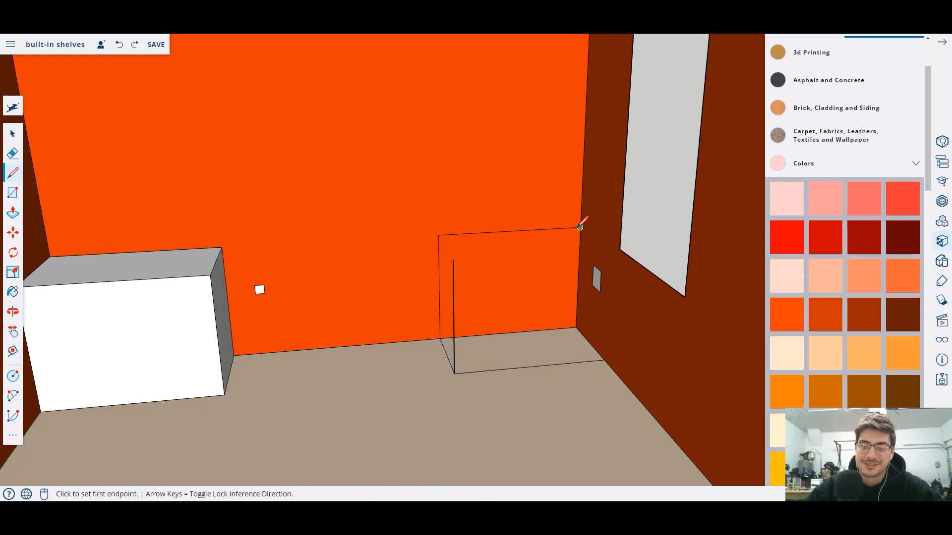
# Complete the right dresser's box against the window wall by drawing its remaining side, wall and front edges.
pyautogui.click(452, 261)
pyautogui.click(438, 235)
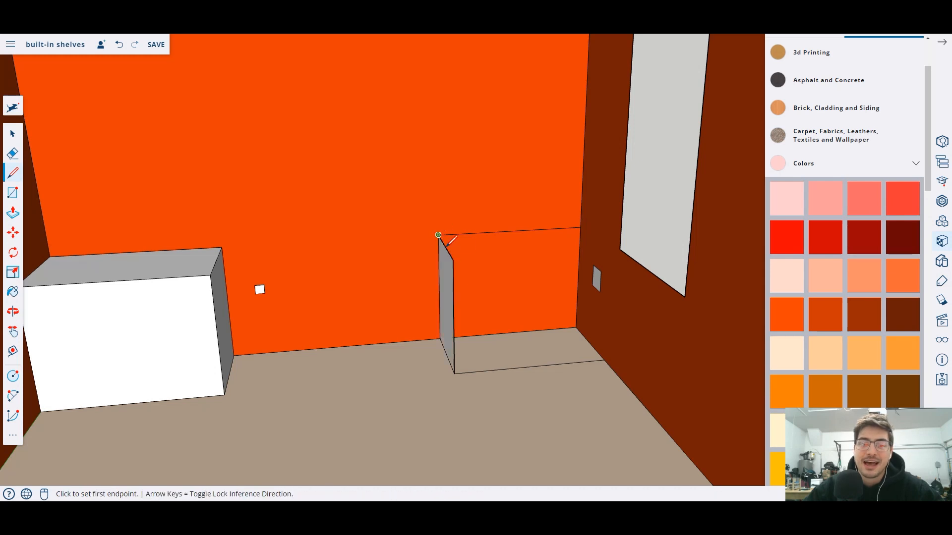
pyautogui.click(580, 228)
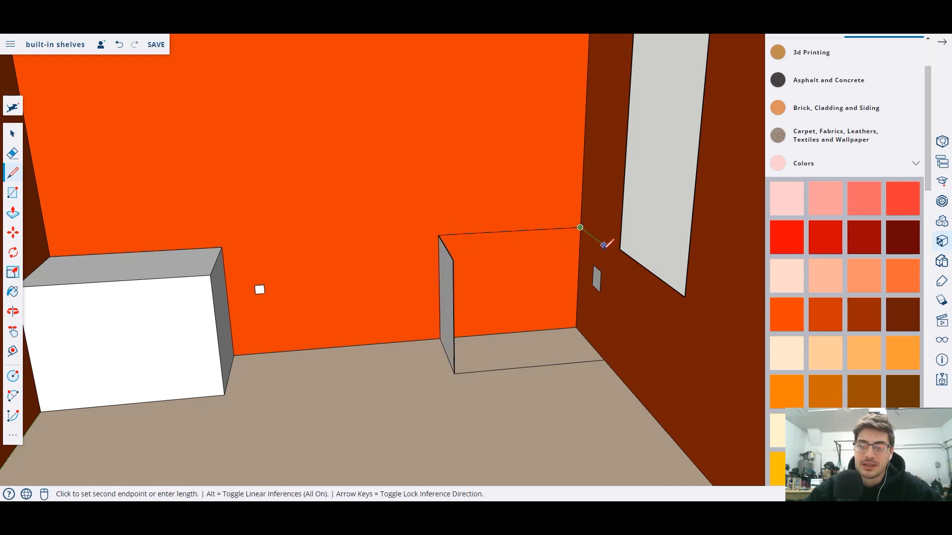
pyautogui.click(610, 250)
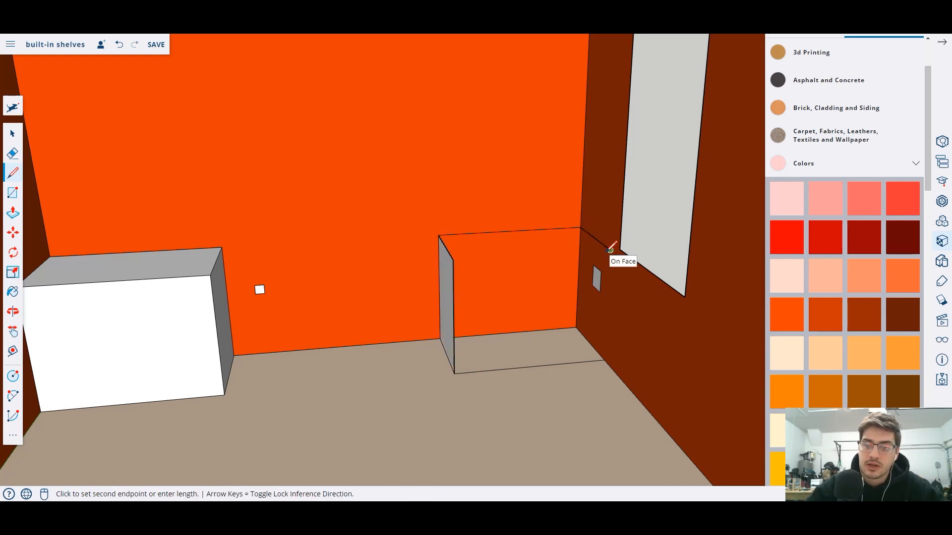
pyautogui.click(604, 359)
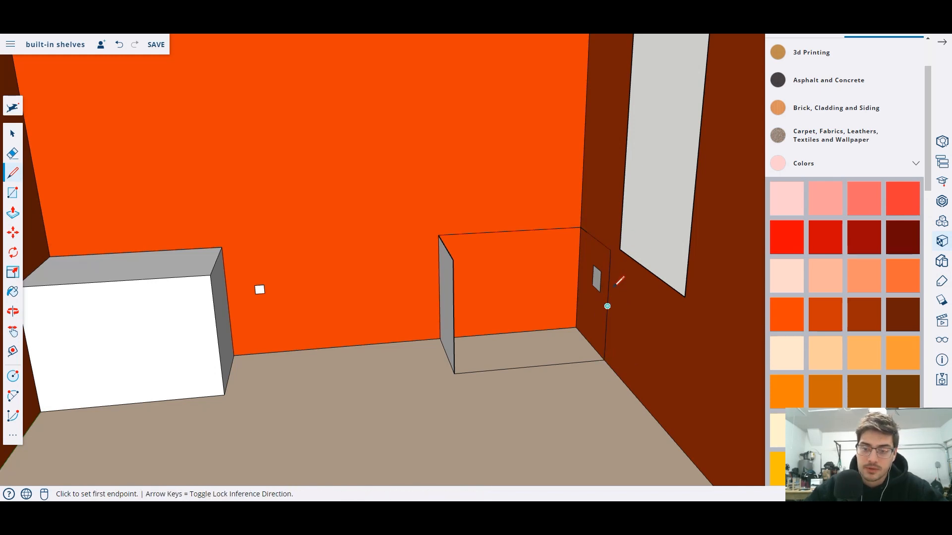
pyautogui.click(610, 251)
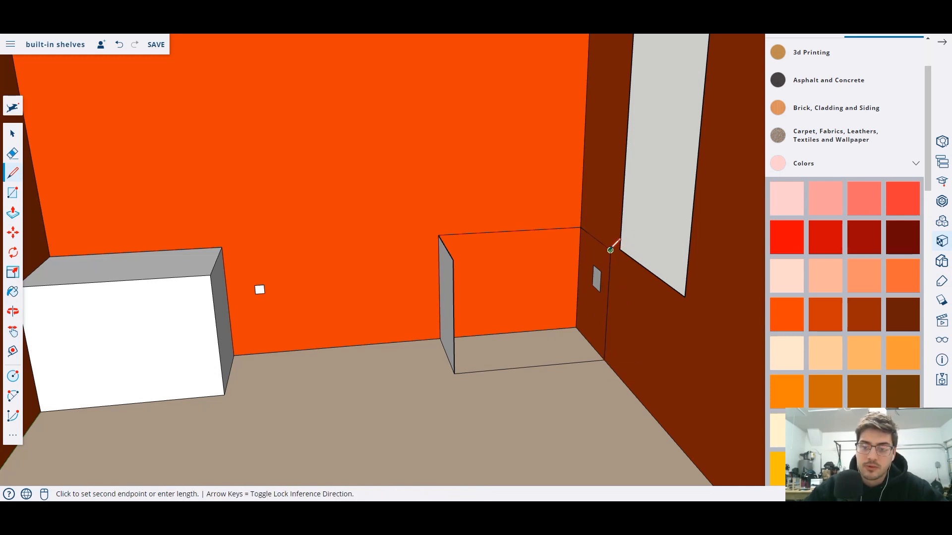
pyautogui.click(453, 260)
# Delete the right dresser's front face to look inside the box, and restore the face.
pyautogui.click(13, 133)
pyautogui.click(599, 301)
pyautogui.press('Delete')
pyautogui.scroll(-3, 602, 300)
pyautogui.moveTo(592, 305); pyautogui.dragTo(585, 285, button='middle')
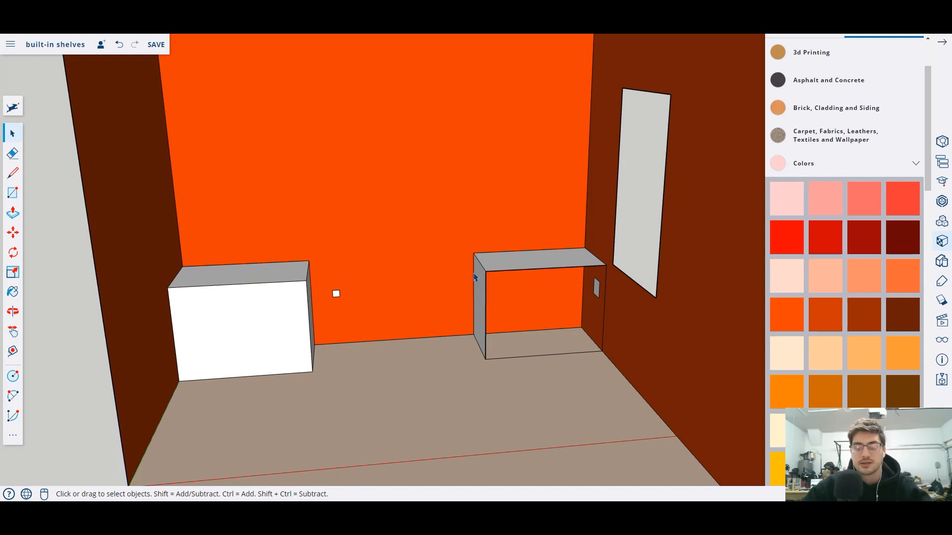
pyautogui.moveTo(525, 304); pyautogui.dragTo(499, 280, button='middle')
pyautogui.moveTo(545, 314); pyautogui.dragTo(596, 278, button='middle')
pyautogui.click(554, 301)
# Draw two horizontal lines across both dresser fronts from wall to wall, dividing each front into three drawers.
pyautogui.scroll(2, 564, 312)
pyautogui.moveTo(494, 280)
pyautogui.mouseDown(button='middle')
pyautogui.moveTo(478, 248)
pyautogui.moveTo(450, 267)
pyautogui.mouseUp(button='middle')
pyautogui.click(13, 173)
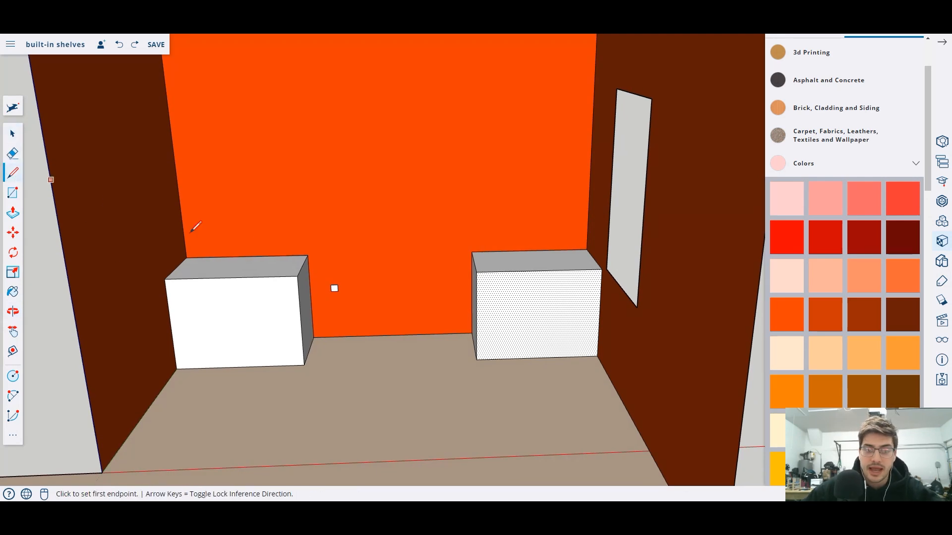
pyautogui.moveTo(349, 255); pyautogui.dragTo(351, 219, button='middle')
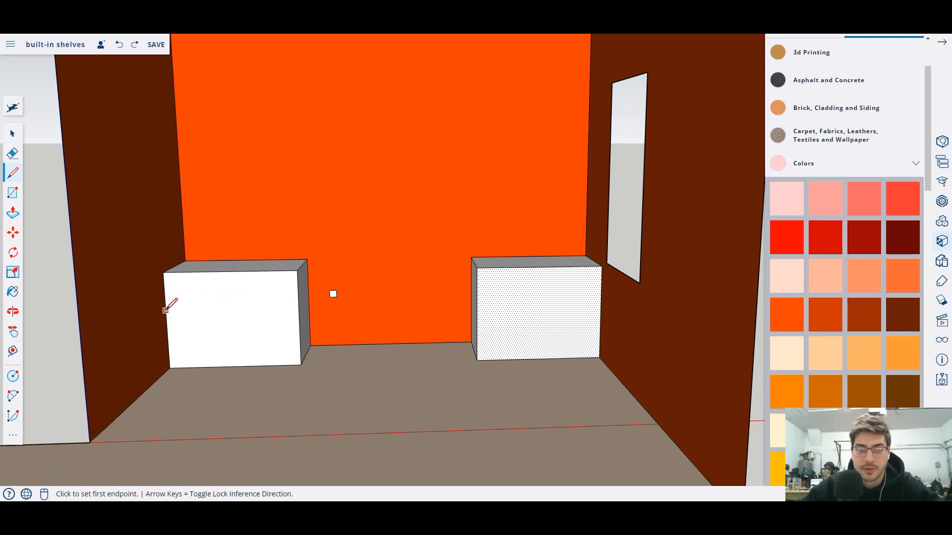
pyautogui.click(165, 300)
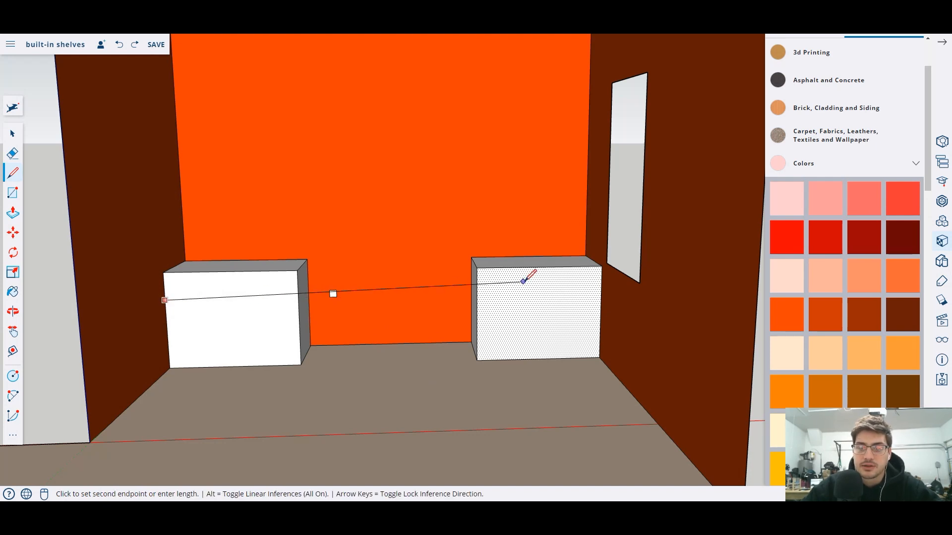
pyautogui.click(601, 294)
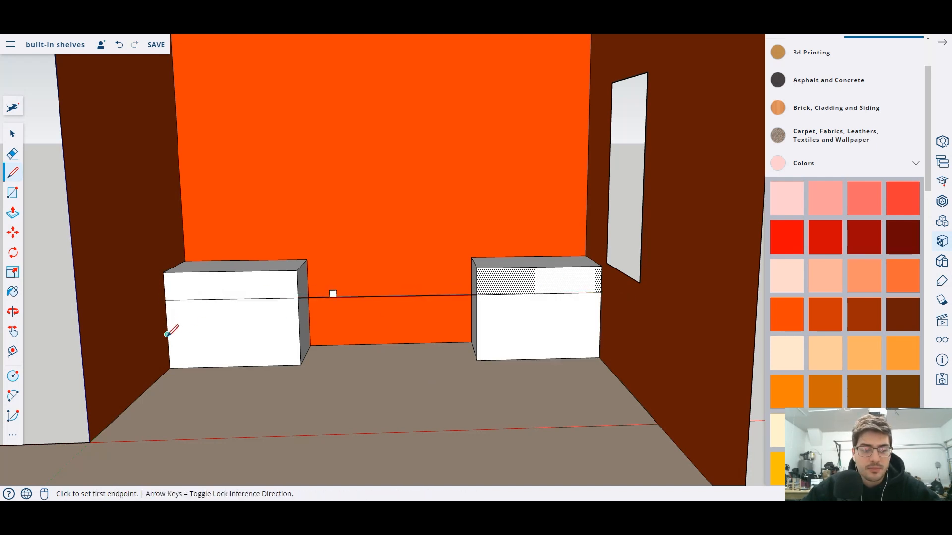
pyautogui.click(167, 334)
pyautogui.click(599, 326)
# Delete both drawer-line segments that span the open gap between the two dressers.
pyautogui.press('space')
pyautogui.click(352, 298)
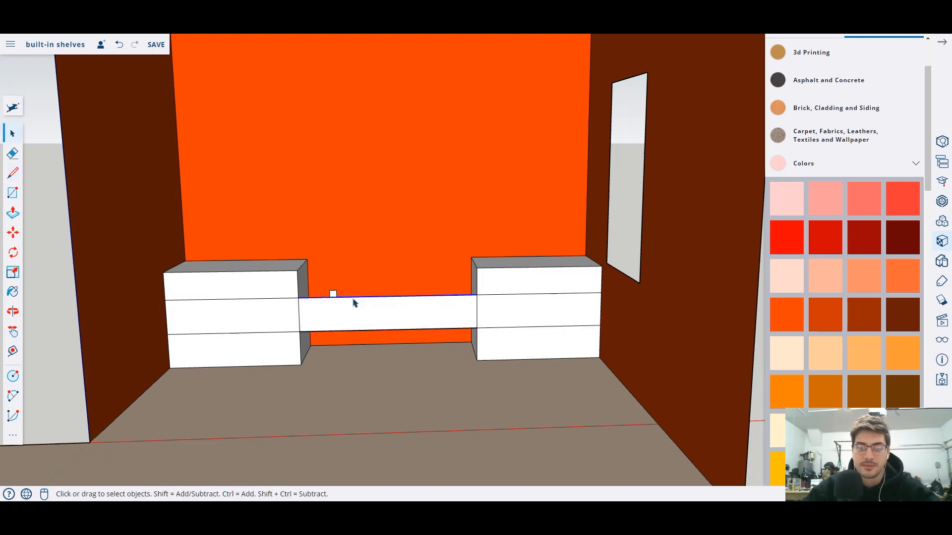
pyautogui.press('Delete')
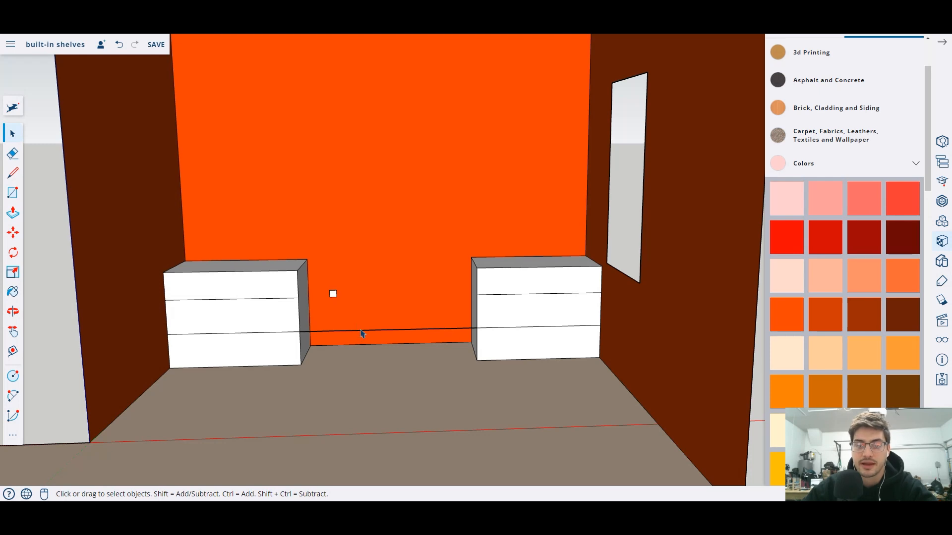
pyautogui.press('Delete')
# Draw the countertop's end edge on the left wall, slightly above the left dresser's top, from front to back corner.
pyautogui.click(13, 172)
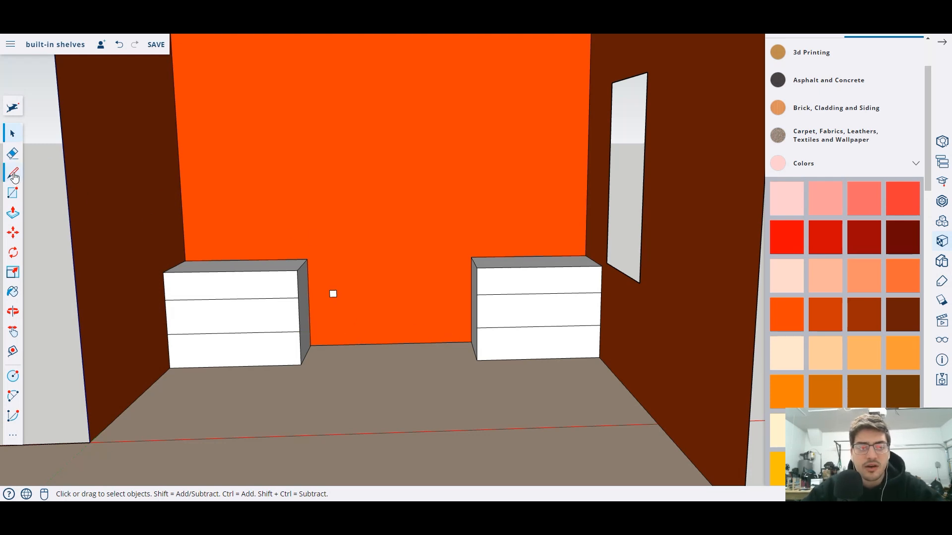
pyautogui.scroll(2, 169, 253)
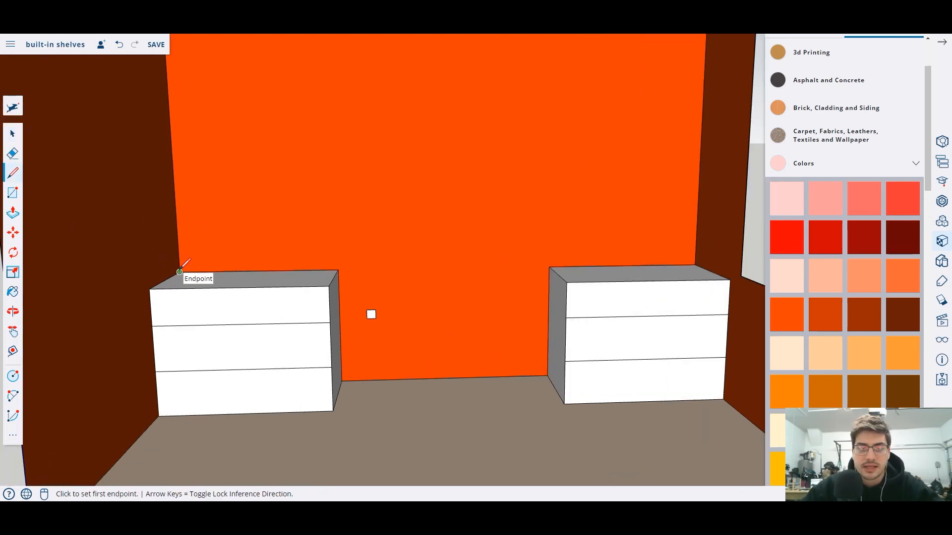
pyautogui.click(149, 289)
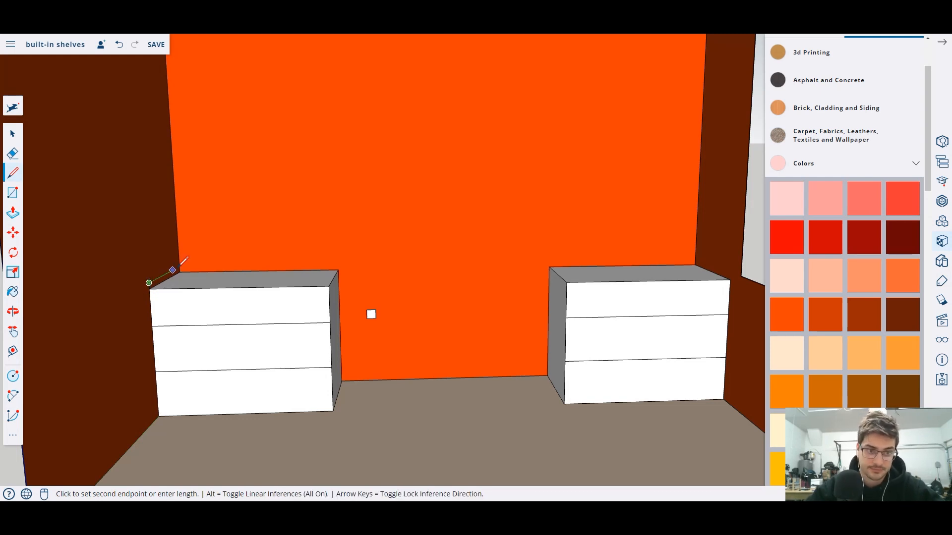
pyautogui.press('Escape')
pyautogui.scroll(2, 183, 269)
pyautogui.click(131, 290)
pyautogui.click(180, 266)
# Draw the countertop's back edge across the back wall and its end edge on the window wall above the right dresser.
pyautogui.click(180, 265)
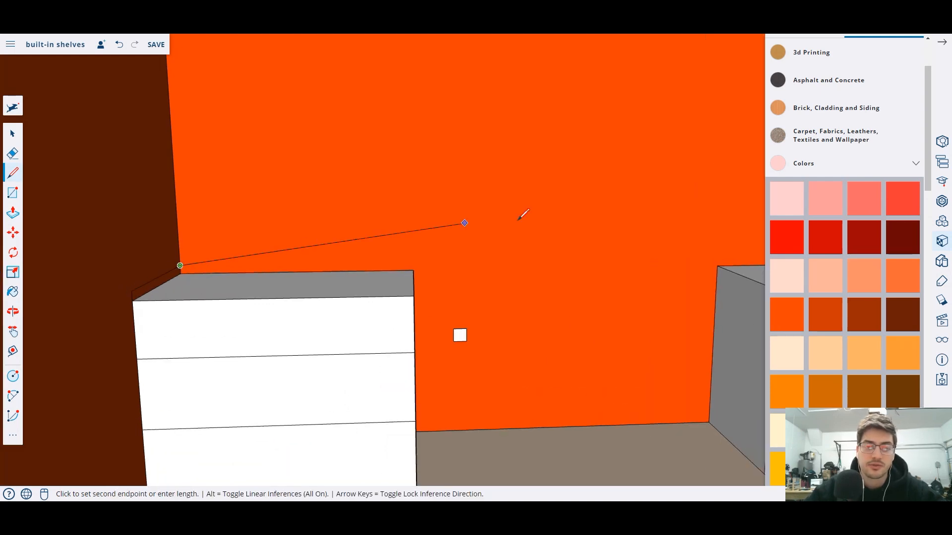
pyautogui.scroll(-4, 495, 218)
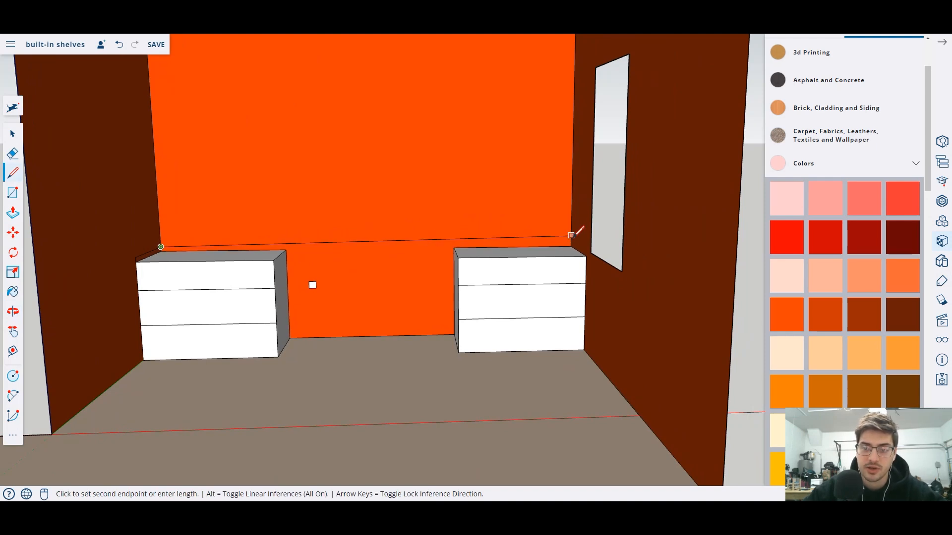
pyautogui.scroll(3, 576, 235)
pyautogui.click(577, 233)
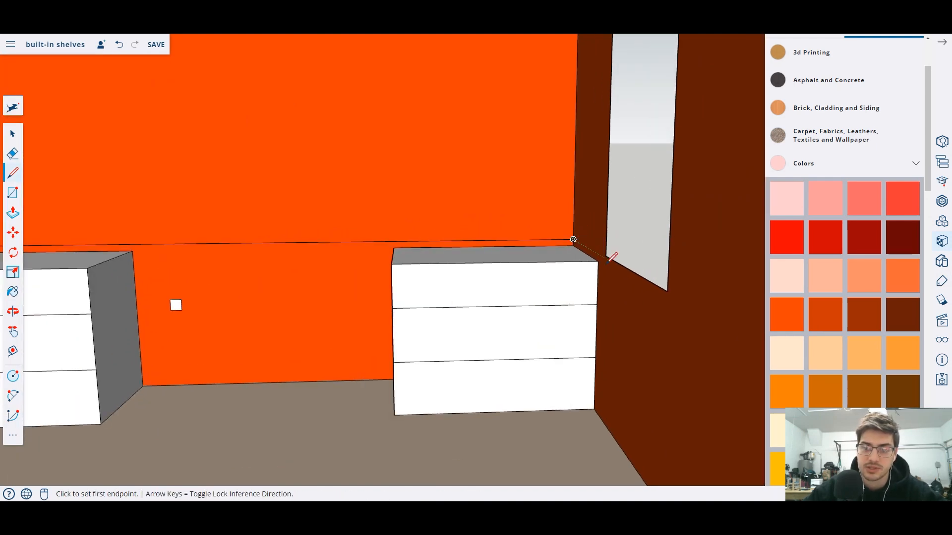
pyautogui.click(574, 239)
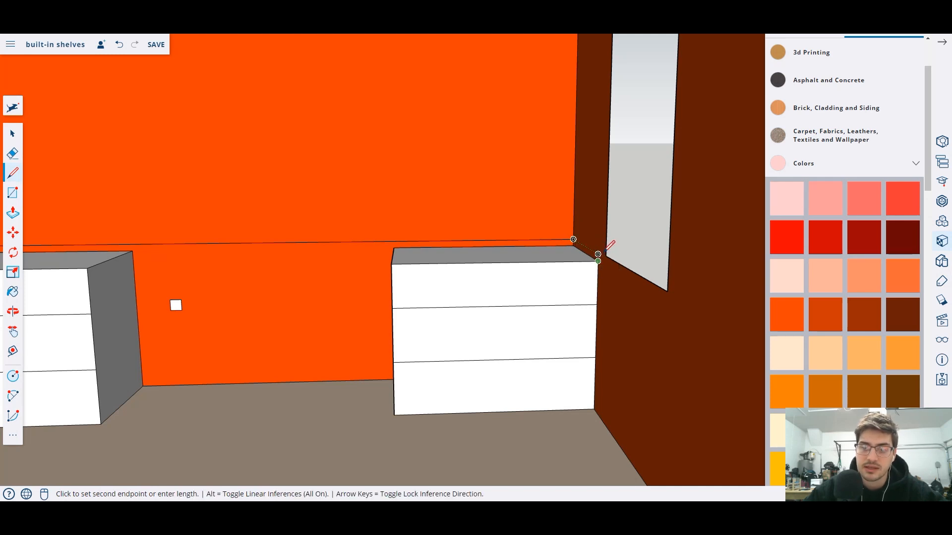
pyautogui.press('Escape')
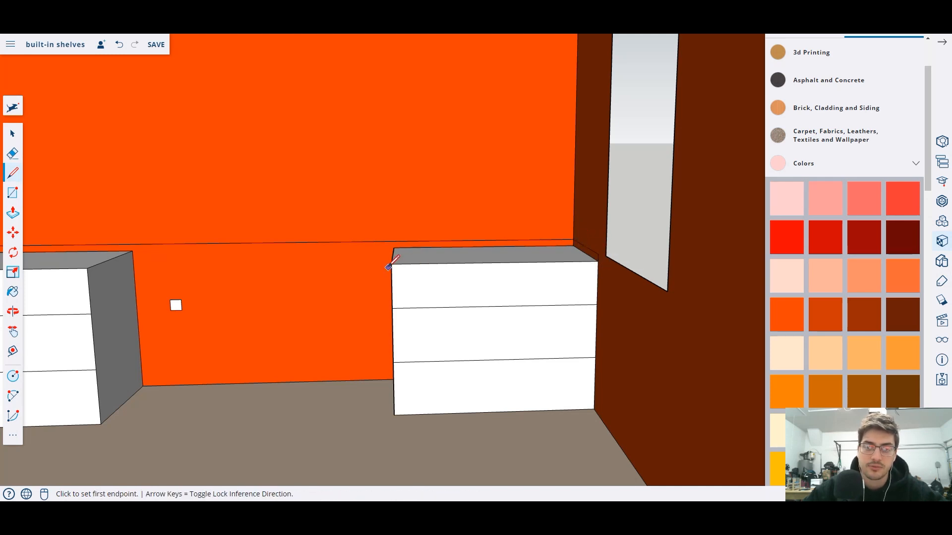
# Draw the countertop's upper front edge from the window wall to the left wall to form its top face.
pyautogui.click(597, 254)
pyautogui.scroll(-3, 156, 231)
pyautogui.scroll(-2, 107, 238)
pyautogui.moveTo(159, 232); pyautogui.dragTo(246, 236, button='middle')
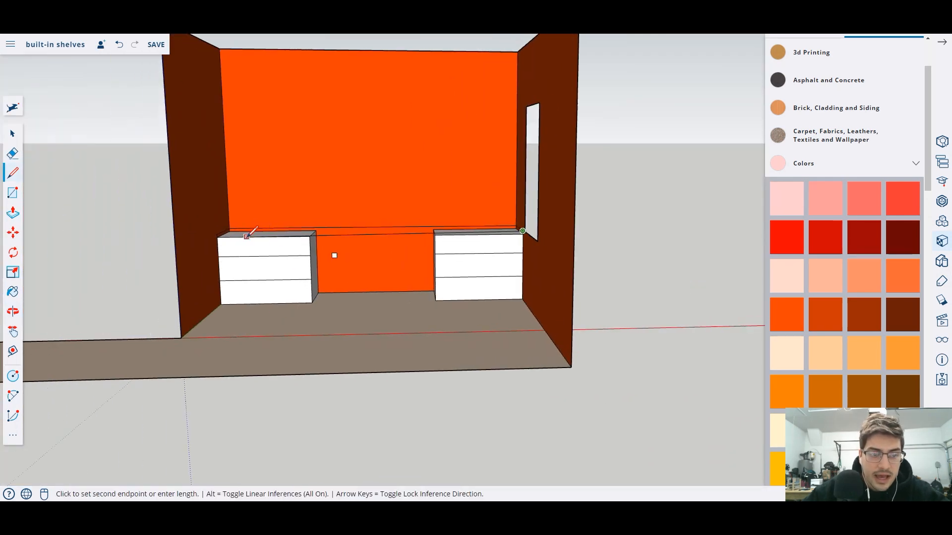
pyautogui.click(246, 237)
# Close the countertop's front face with a short vertical edge and a lower edge between the dressers' inner front corners.
pyautogui.scroll(4, 337, 237)
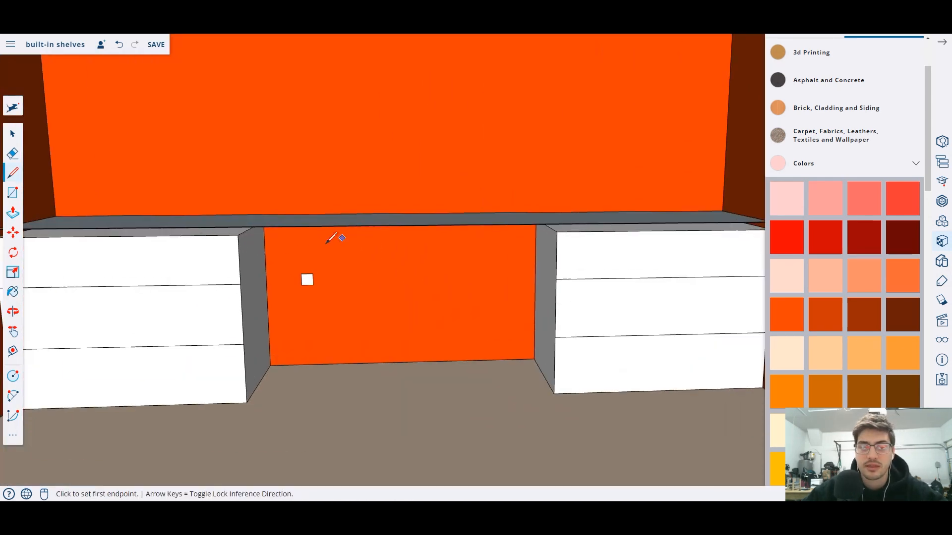
pyautogui.click(237, 235)
pyautogui.click(247, 226)
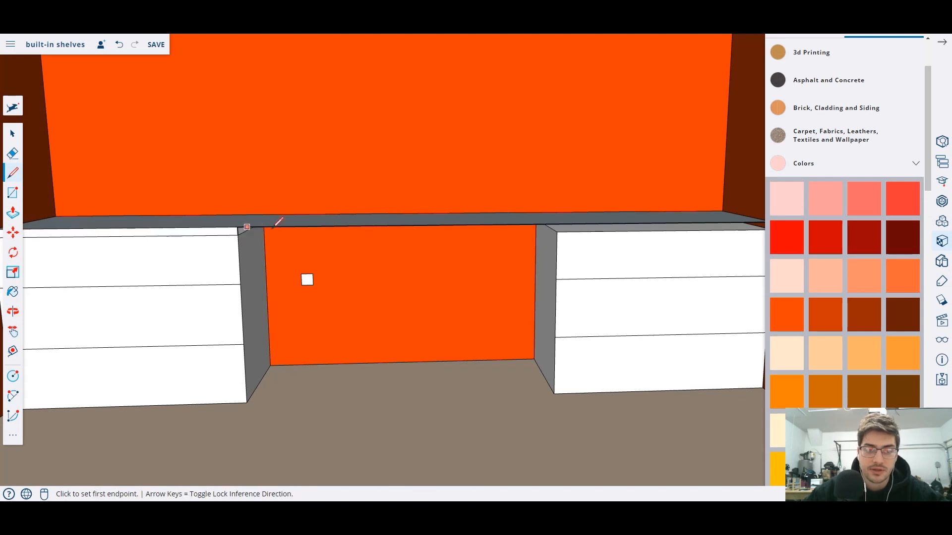
pyautogui.click(556, 231)
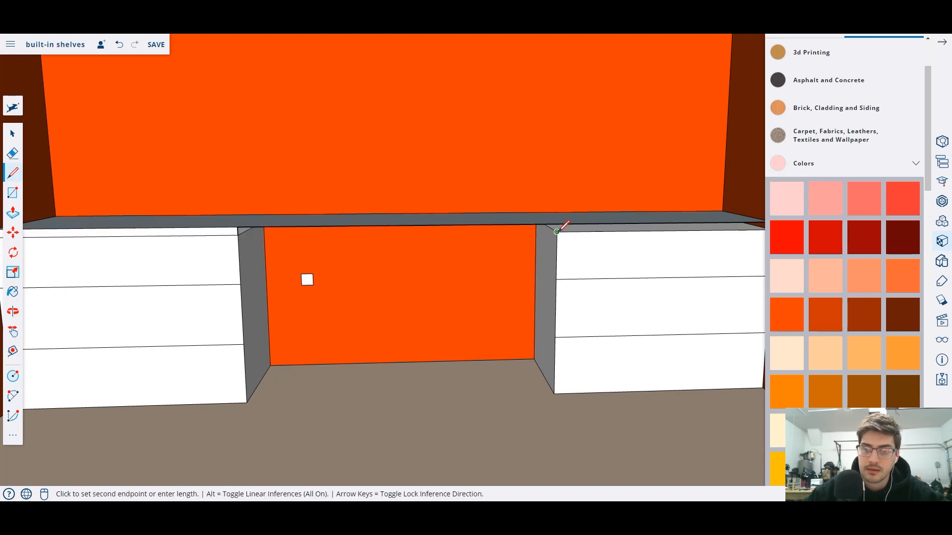
pyautogui.click(249, 232)
# Close the countertop's underside over the gap with a back edge between the dressers' inner rear corners.
pyautogui.moveTo(605, 237)
pyautogui.mouseDown(button='middle')
pyautogui.moveTo(501, 221)
pyautogui.moveTo(442, 194)
pyautogui.moveTo(451, 170)
pyautogui.moveTo(527, 234)
pyautogui.mouseUp(button='middle')
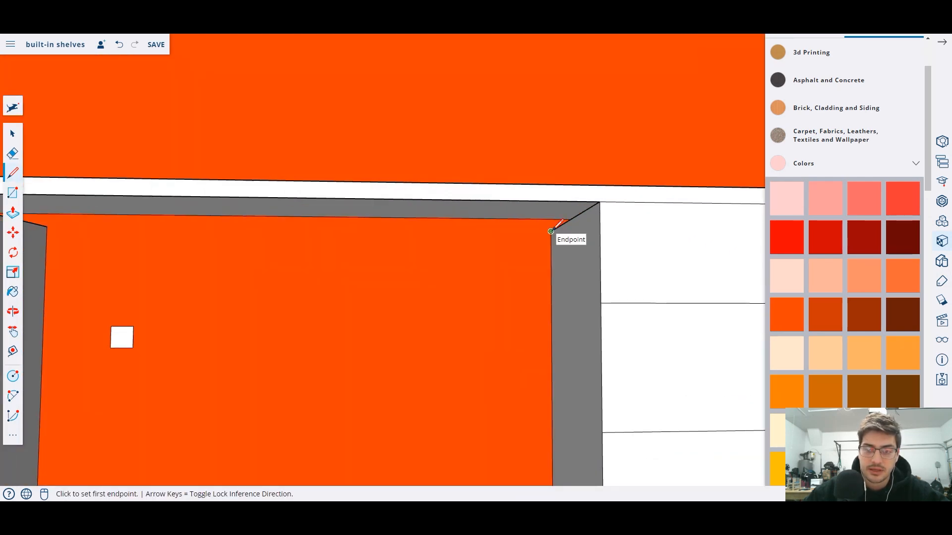
pyautogui.click(570, 221)
pyautogui.press('Escape')
pyautogui.scroll(-1, 308, 249)
pyautogui.keyDown('shift'); pyautogui.moveTo(127, 243); pyautogui.dragTo(277, 236, button='middle'); pyautogui.keyUp('shift')
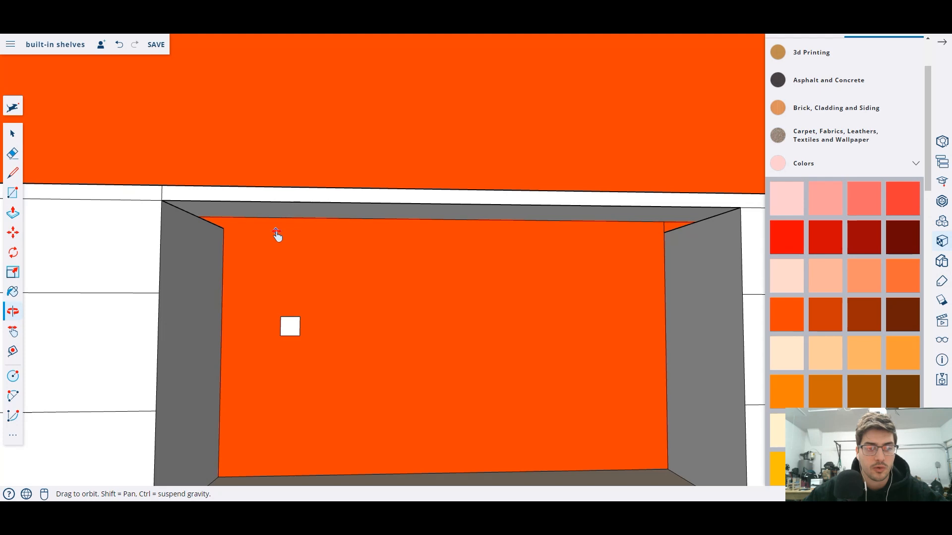
pyautogui.click(222, 229)
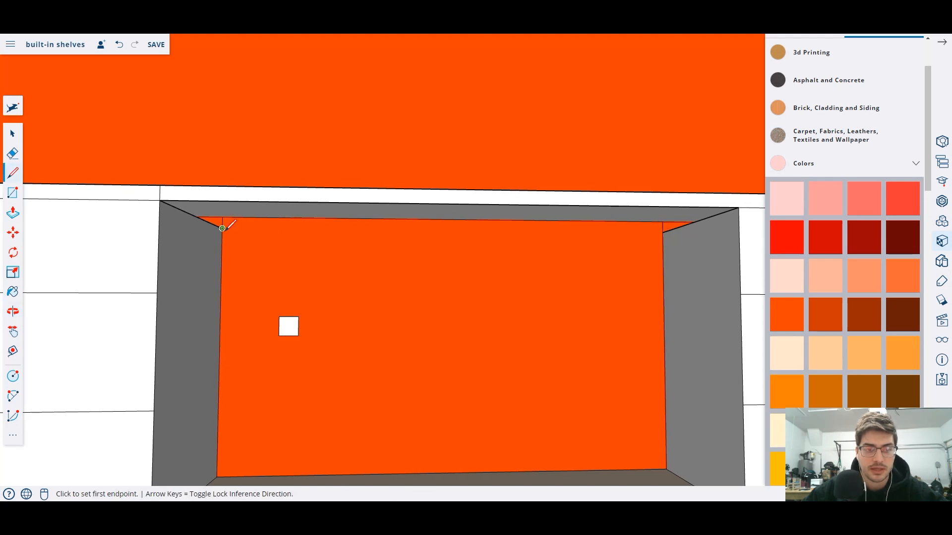
pyautogui.click(669, 228)
# Delete the short leftover vertical edge on the countertop's front above the left dresser's inner corner.
pyautogui.scroll(-3, 361, 219)
pyautogui.moveTo(361, 219); pyautogui.dragTo(436, 226, button='middle')
pyautogui.click(12, 133)
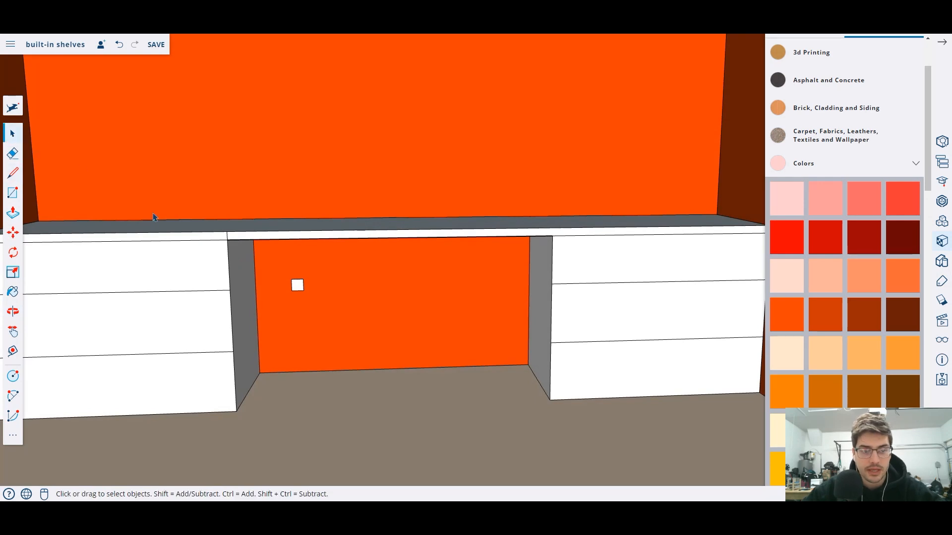
pyautogui.click(225, 239)
pyautogui.click(226, 239)
pyautogui.scroll(-5, 342, 196)
pyautogui.moveTo(429, 115); pyautogui.dragTo(469, 157, button='middle')
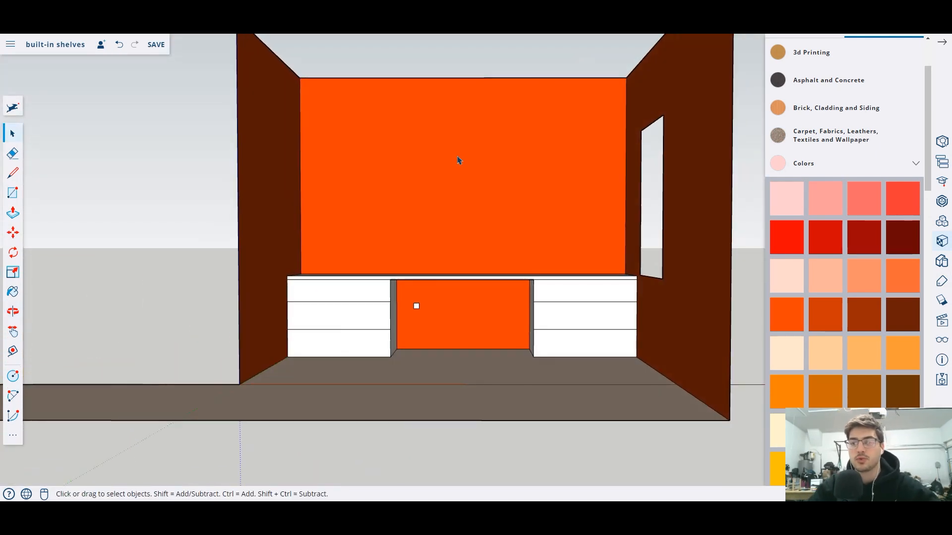
pyautogui.moveTo(494, 191)
pyautogui.mouseDown(button='middle')
pyautogui.moveTo(490, 208)
pyautogui.moveTo(499, 204)
pyautogui.mouseUp(button='middle')
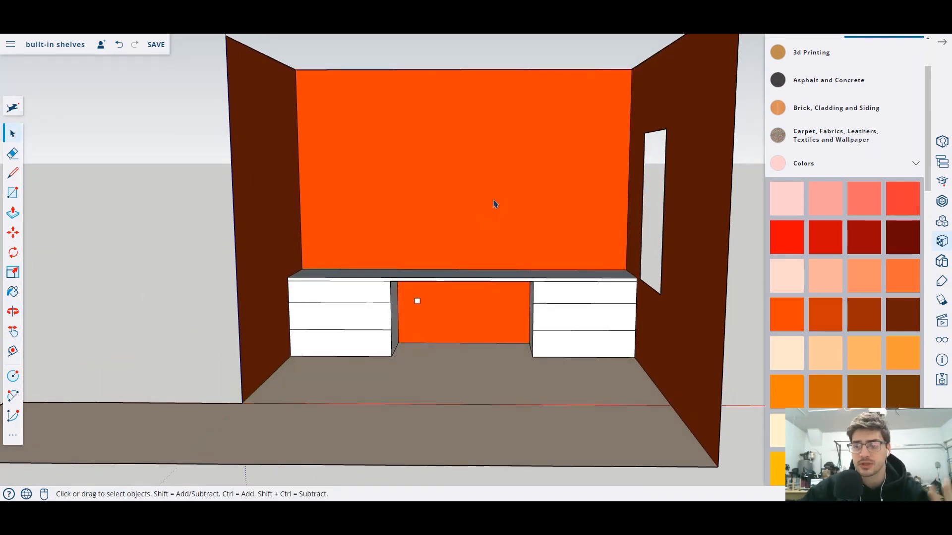
pyautogui.scroll(1, 490, 204)
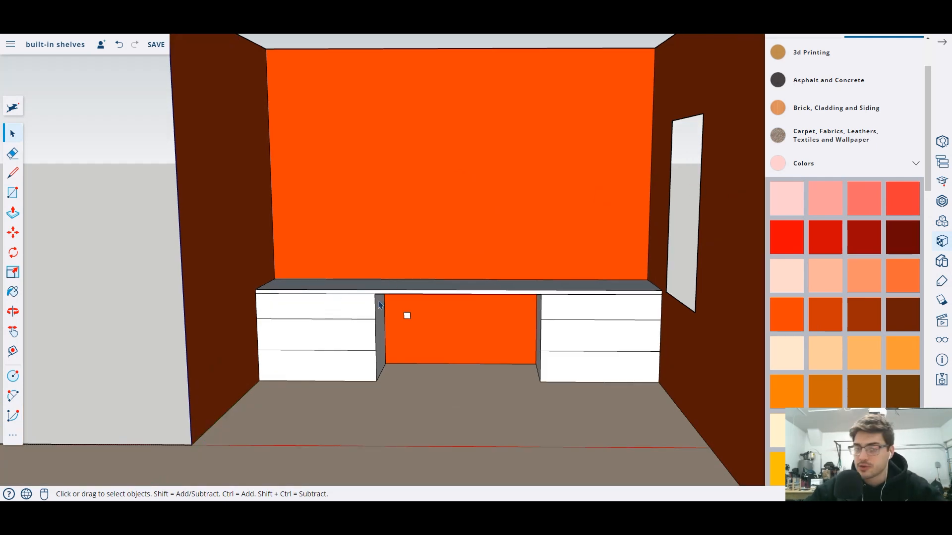
# Draw a horizontal line across the back wall between the dressers, about 1 1/2" below the countertop's underside.
pyautogui.scroll(3, 448, 263)
pyautogui.moveTo(468, 320); pyautogui.dragTo(492, 251, button='middle')
pyautogui.scroll(3, 490, 254)
pyautogui.scroll(-1, 467, 342)
pyautogui.moveTo(510, 385); pyautogui.dragTo(430, 292, button='middle')
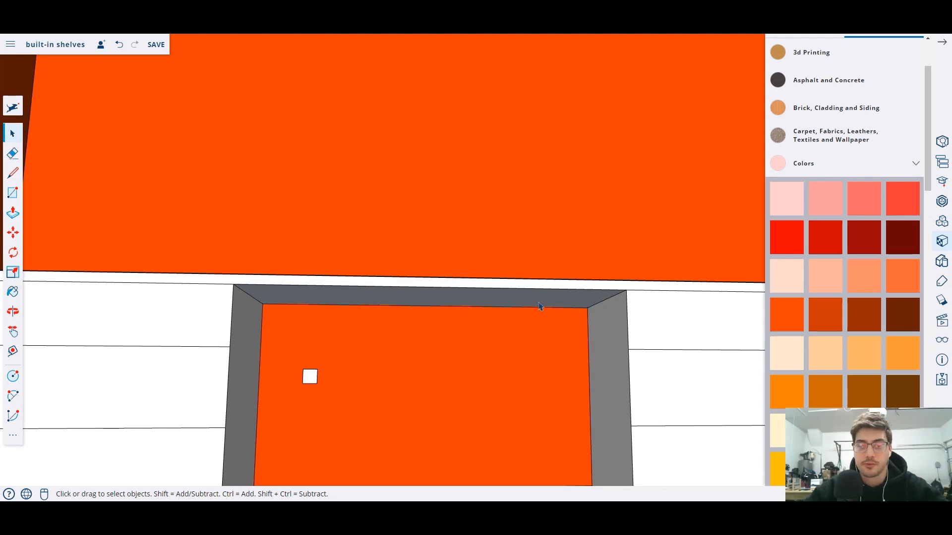
pyautogui.click(13, 172)
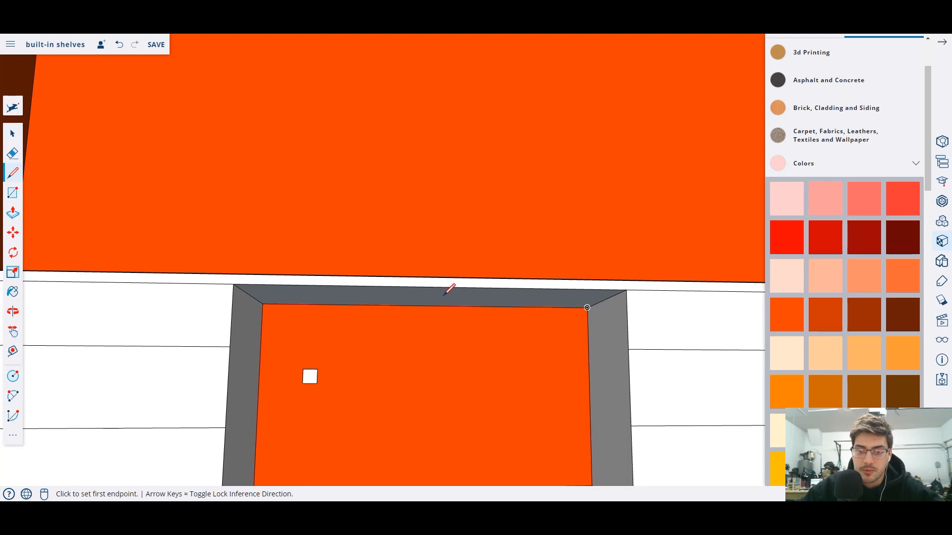
pyautogui.click(262, 303)
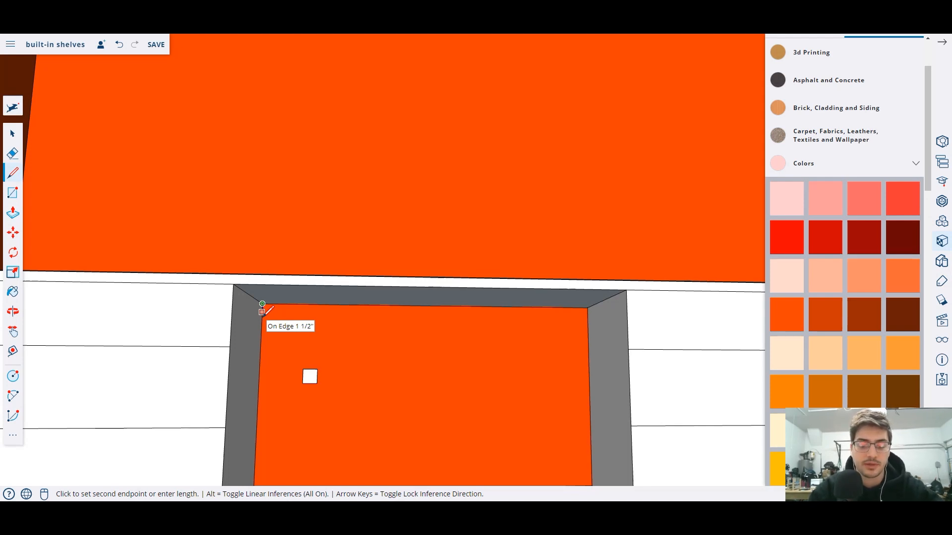
pyautogui.press('Escape')
pyautogui.click(262, 313)
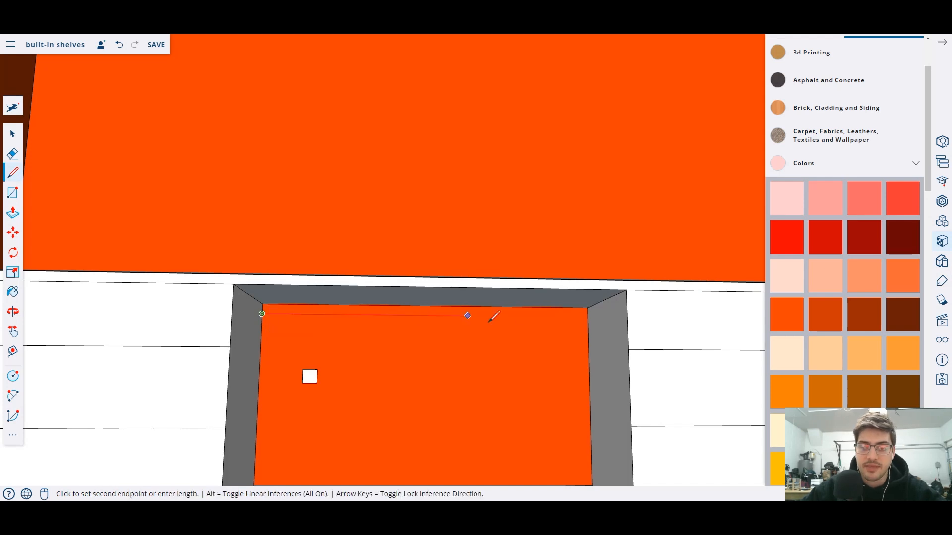
pyautogui.click(587, 318)
pyautogui.scroll(3, 587, 319)
pyautogui.click(589, 316)
pyautogui.click(589, 301)
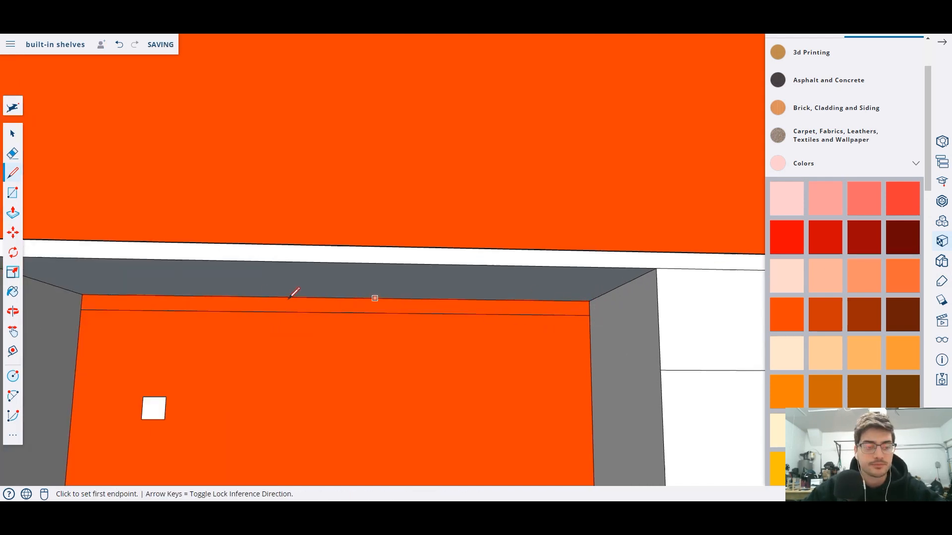
# Extrude the narrow strip under the countertop outward from the back wall with Push/Pull to form a support cleat.
pyautogui.click(13, 212)
pyautogui.click(281, 311)
pyautogui.press('Escape')
pyautogui.moveTo(267, 317)
pyautogui.mouseDown(button='middle')
pyautogui.moveTo(301, 343)
pyautogui.moveTo(276, 310)
pyautogui.mouseUp(button='middle')
pyautogui.click(278, 306)
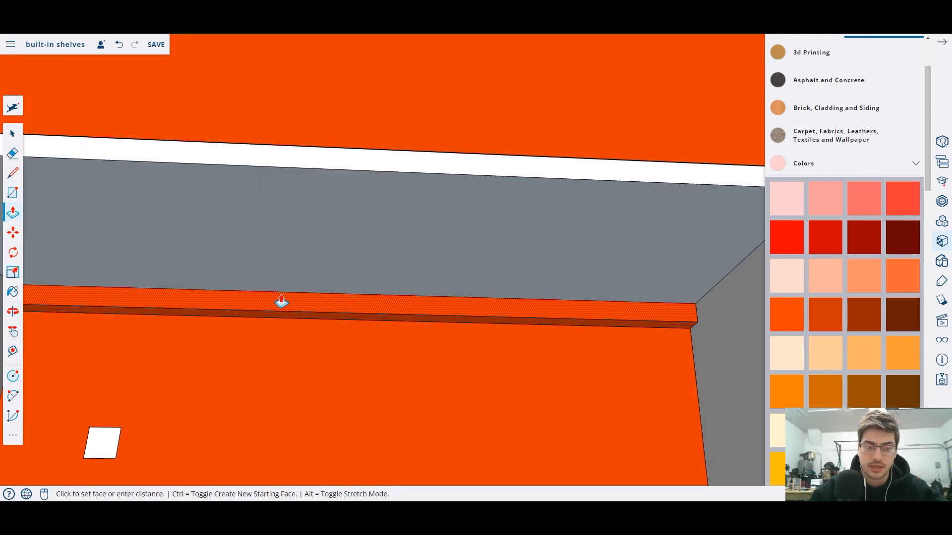
pyautogui.click(196, 307)
# Paint the support cleat's front face and underside white.
pyautogui.moveTo(361, 240); pyautogui.dragTo(374, 195, button='middle')
pyautogui.scroll(-2, 374, 195)
pyautogui.scroll(5, 411, 272)
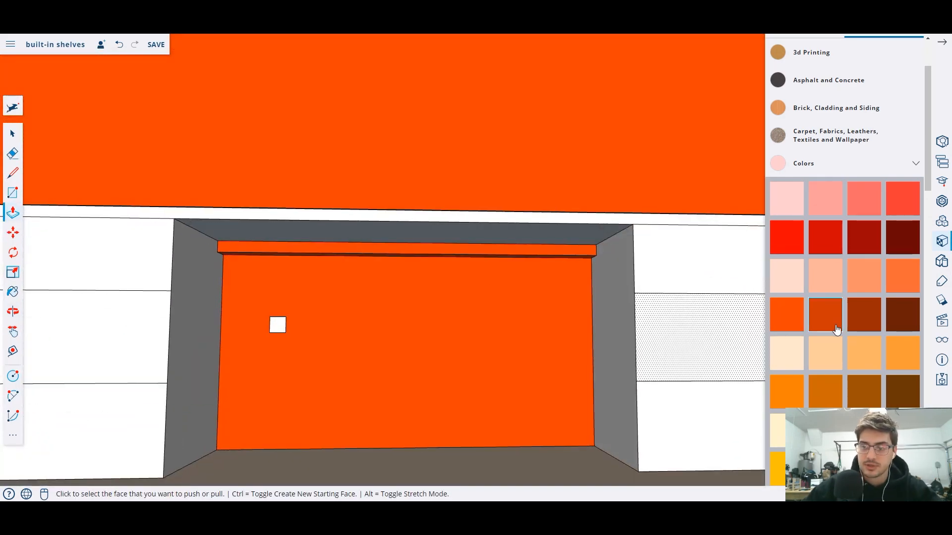
pyautogui.click(798, 280)
pyautogui.click(548, 246)
pyautogui.scroll(3, 512, 257)
pyautogui.moveTo(511, 258)
pyautogui.mouseDown(button='middle')
pyautogui.moveTo(419, 300)
pyautogui.moveTo(425, 234)
pyautogui.mouseUp(button='middle')
pyautogui.click(412, 235)
# Examine the countertop, dressers and support cleat from the front, from above and from below.
pyautogui.scroll(3, 385, 259)
pyautogui.scroll(-3, 413, 193)
pyautogui.moveTo(411, 184); pyautogui.dragTo(424, 287, button='middle')
pyautogui.keyDown('shift'); pyautogui.moveTo(374, 175); pyautogui.dragTo(421, 227, button='middle'); pyautogui.keyUp('shift')
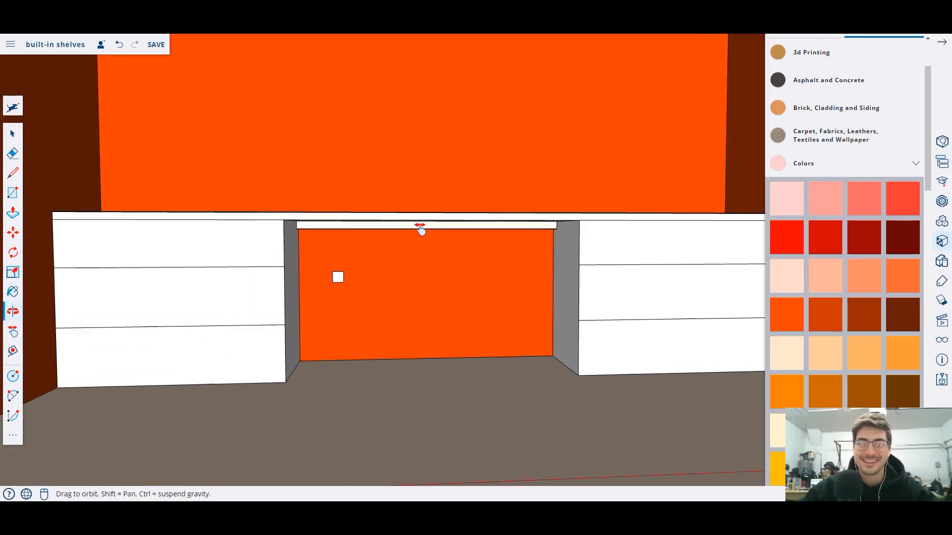
pyautogui.scroll(2, 444, 232)
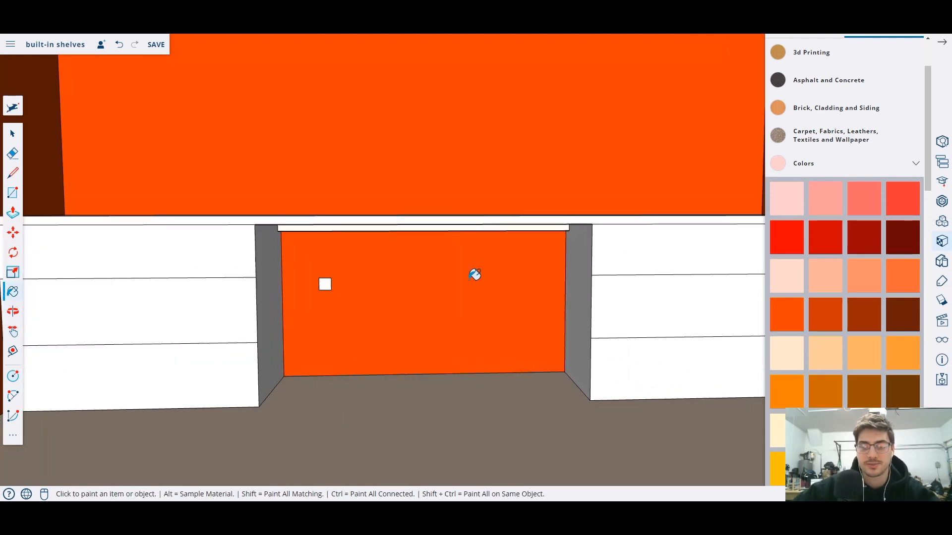
pyautogui.moveTo(469, 281)
pyautogui.mouseDown(button='middle')
pyautogui.moveTo(450, 206)
pyautogui.moveTo(459, 272)
pyautogui.mouseUp(button='middle')
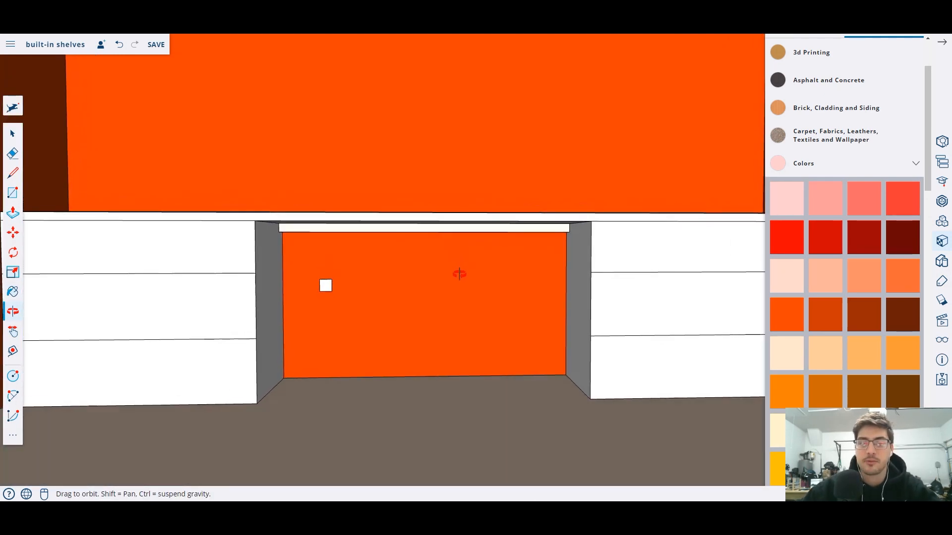
pyautogui.scroll(-3, 449, 207)
pyautogui.moveTo(449, 207)
pyautogui.mouseDown(button='middle')
pyautogui.moveTo(425, 189)
pyautogui.moveTo(446, 248)
pyautogui.moveTo(406, 257)
pyautogui.moveTo(410, 231)
pyautogui.moveTo(426, 214)
pyautogui.moveTo(435, 228)
pyautogui.mouseUp(button='middle')
pyautogui.scroll(2, 432, 278)
pyautogui.moveTo(414, 276); pyautogui.dragTo(387, 243, button='middle')
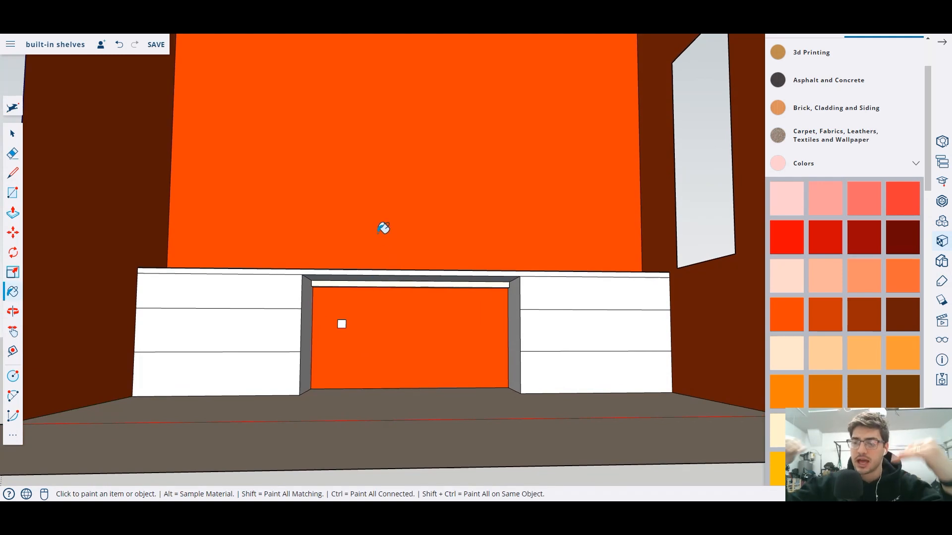
pyautogui.scroll(-2, 381, 217)
pyautogui.scroll(3, 382, 217)
pyautogui.moveTo(383, 218); pyautogui.dragTo(389, 266, button='middle')
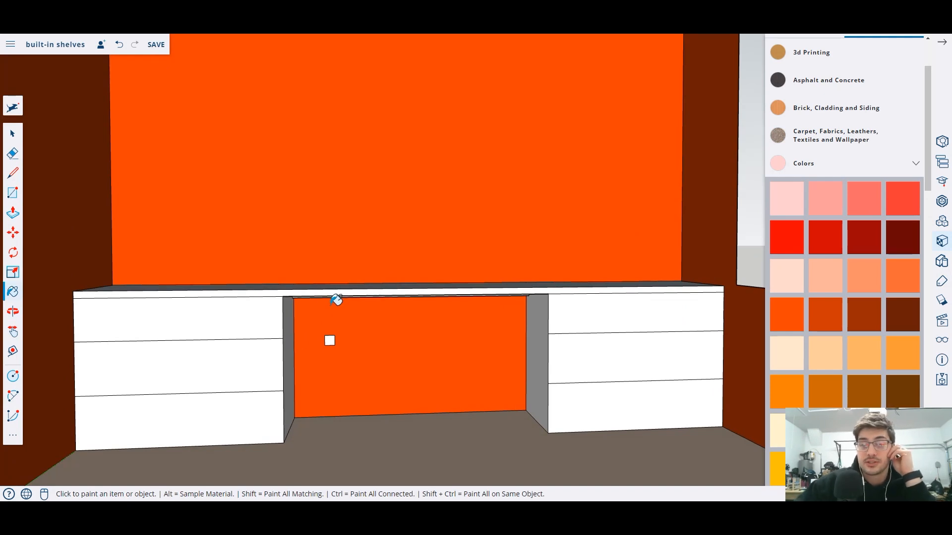
pyautogui.scroll(-1, 404, 239)
pyautogui.moveTo(399, 197); pyautogui.dragTo(407, 249, button='middle')
pyautogui.press('l')
pyautogui.moveTo(200, 259); pyautogui.dragTo(335, 253, button='middle')
pyautogui.scroll(1, 259, 332)
pyautogui.click(260, 316)
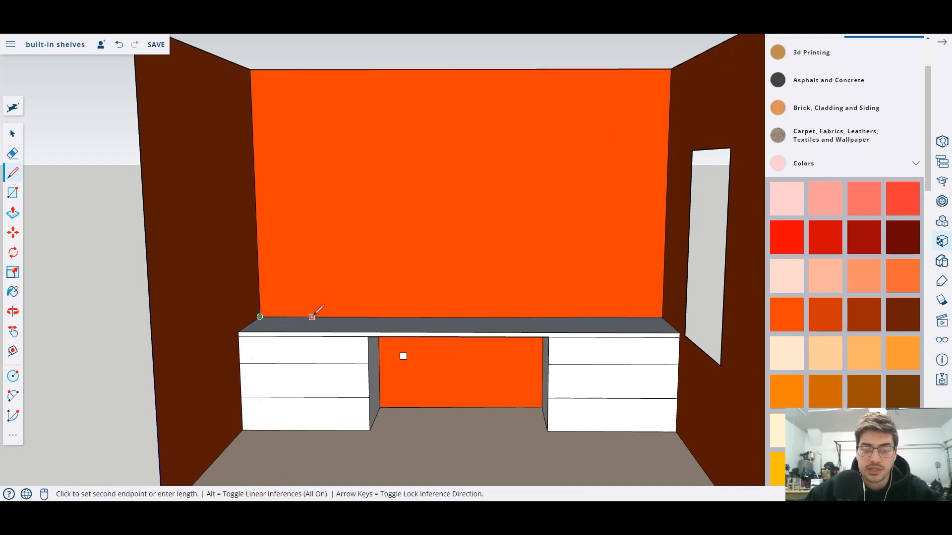
pyautogui.click(379, 316)
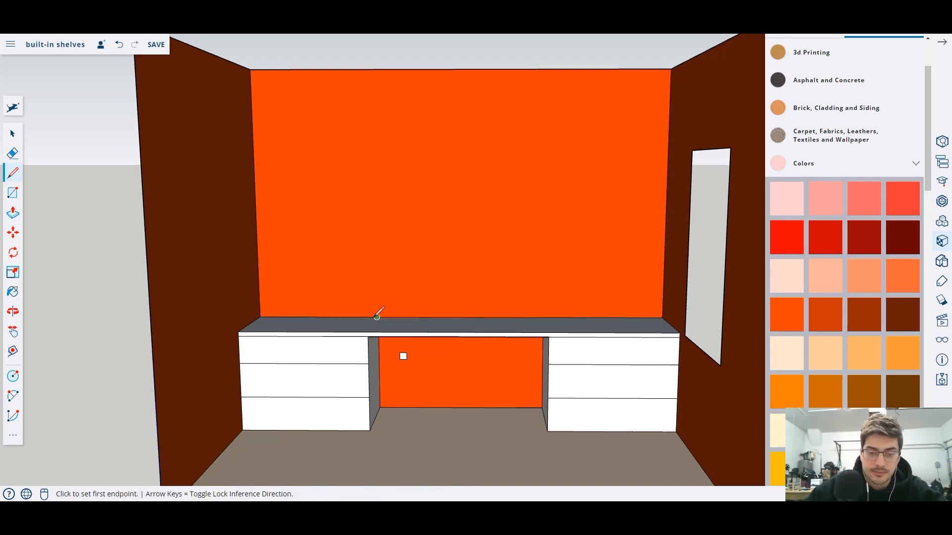
pyautogui.moveTo(378, 314); pyautogui.dragTo(379, 306, button='middle')
pyautogui.click(379, 306)
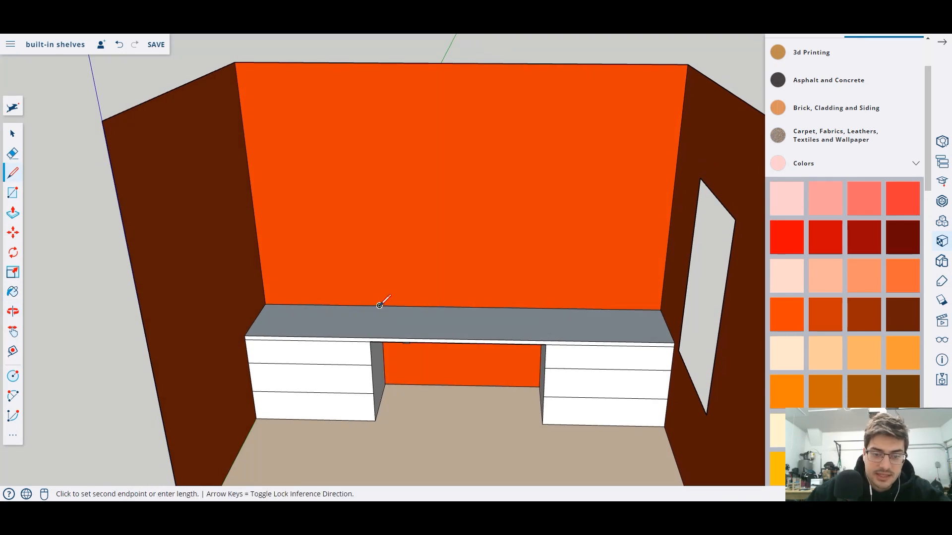
pyautogui.press('Escape')
pyautogui.click(380, 305)
pyautogui.press('Escape')
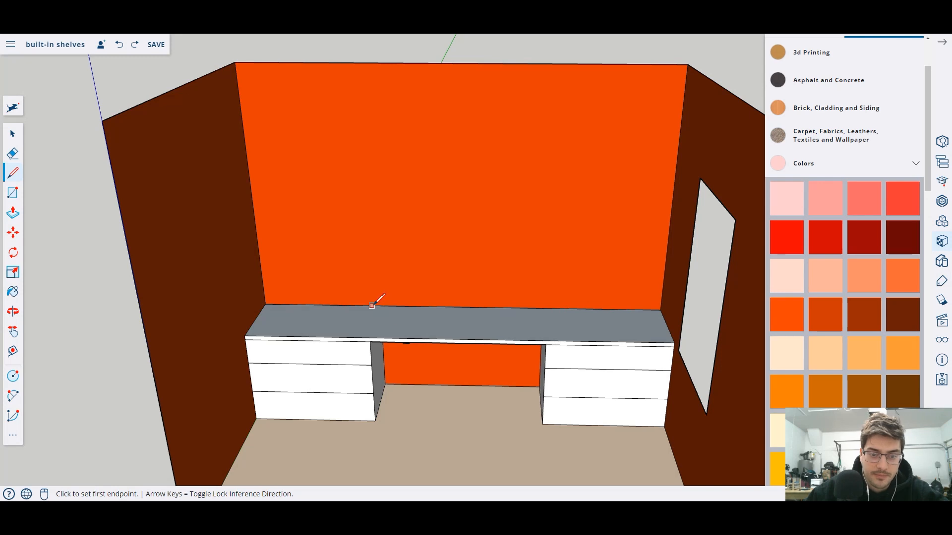
pyautogui.click(264, 304)
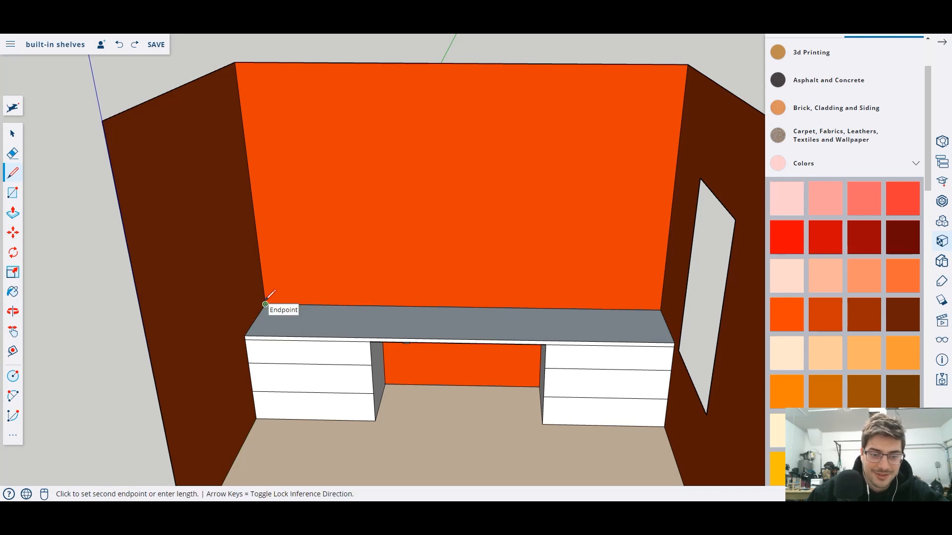
pyautogui.click(312, 304)
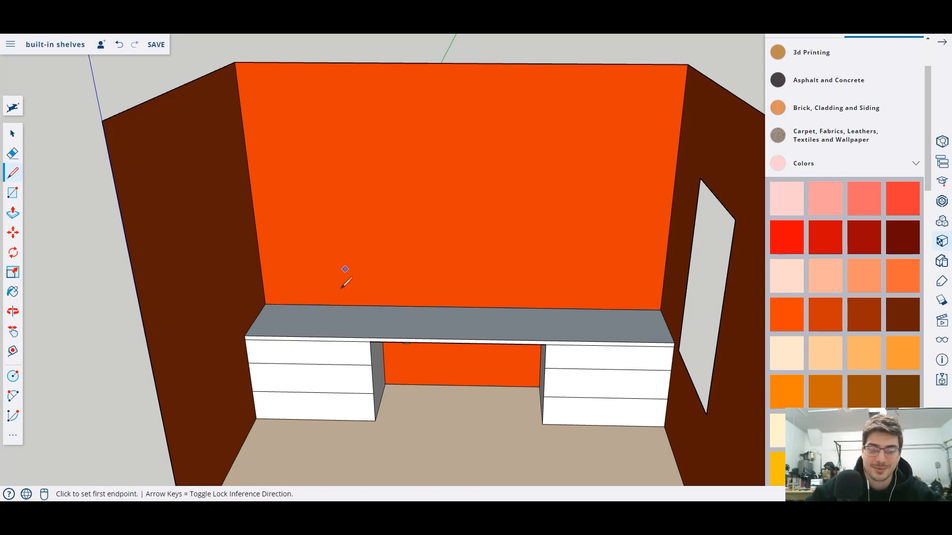
# Try to draw a side edge of the upper cabinet's footprint forward from the countertop's back edge.
pyautogui.scroll(3, 389, 305)
pyautogui.click(373, 304)
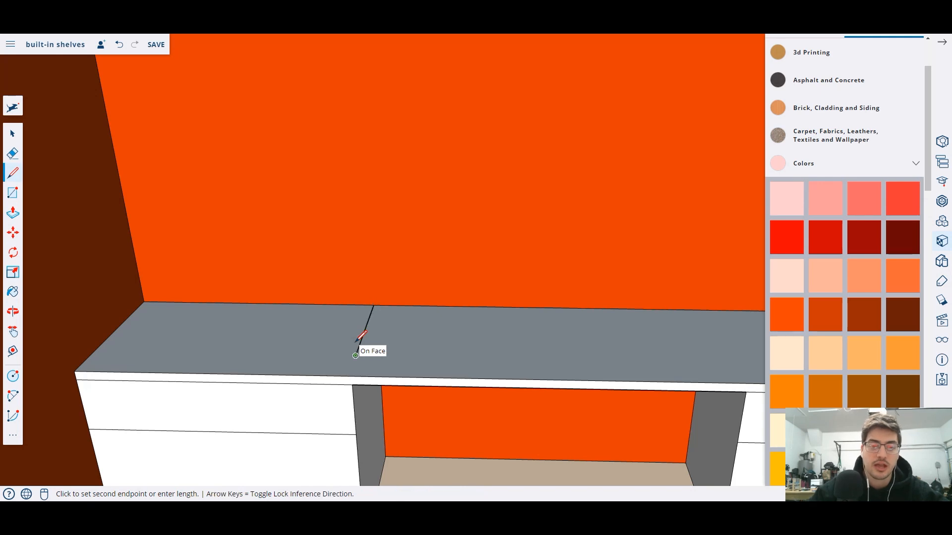
pyautogui.click(355, 356)
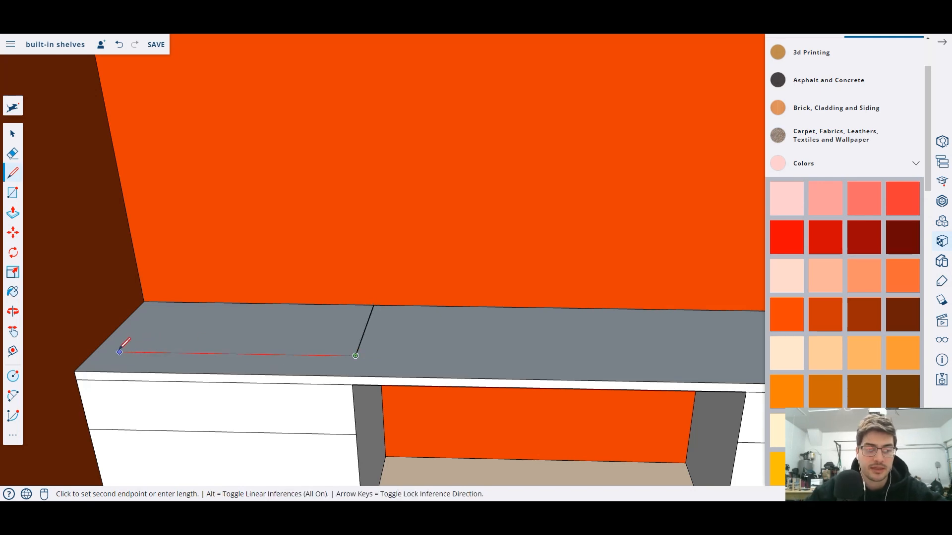
pyautogui.press('Escape')
pyautogui.hotkey('ctrl', 'z')
# Outline the upper cabinet's rectangular footprint on the countertop's left rear corner, above the left dresser.
pyautogui.click(373, 305)
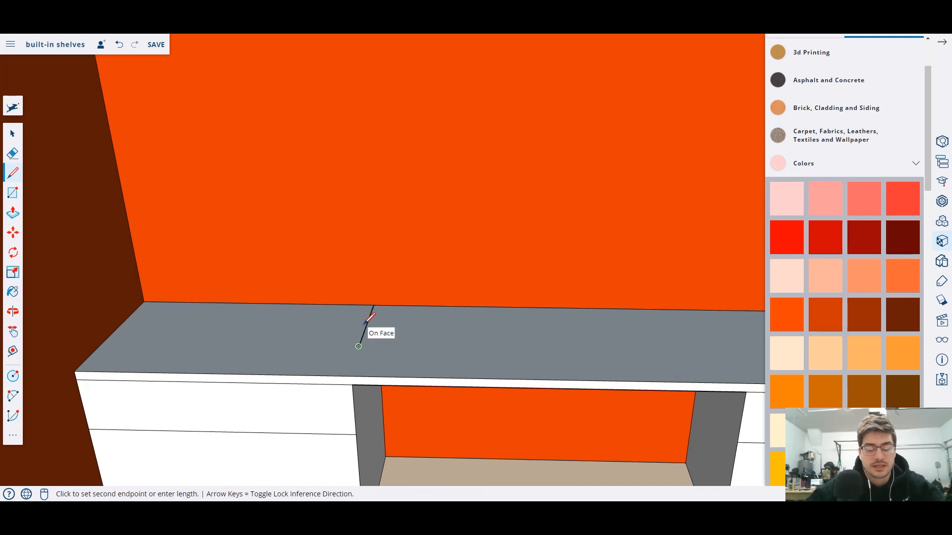
pyautogui.click(358, 346)
pyautogui.click(103, 343)
pyautogui.click(103, 342)
pyautogui.click(144, 302)
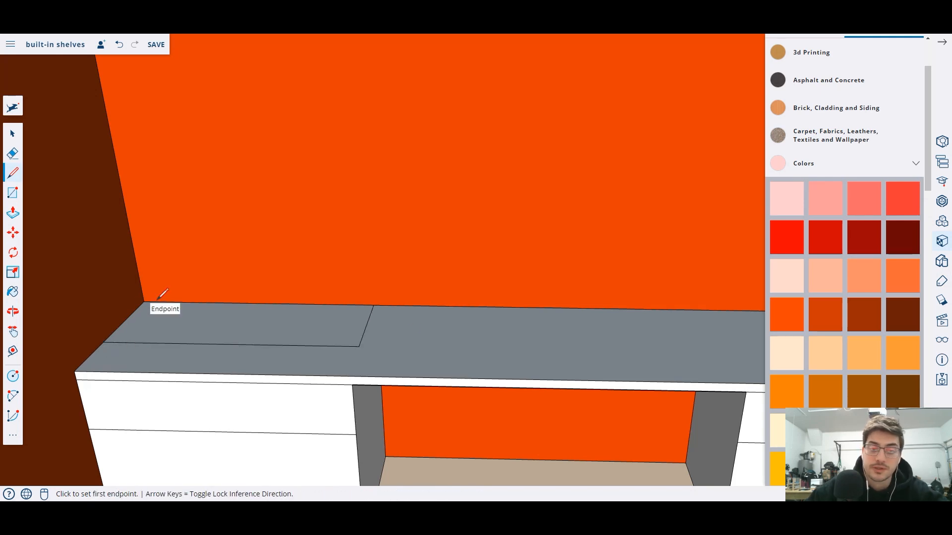
pyautogui.click(359, 346)
pyautogui.moveTo(349, 184); pyautogui.dragTo(346, 266, button='middle')
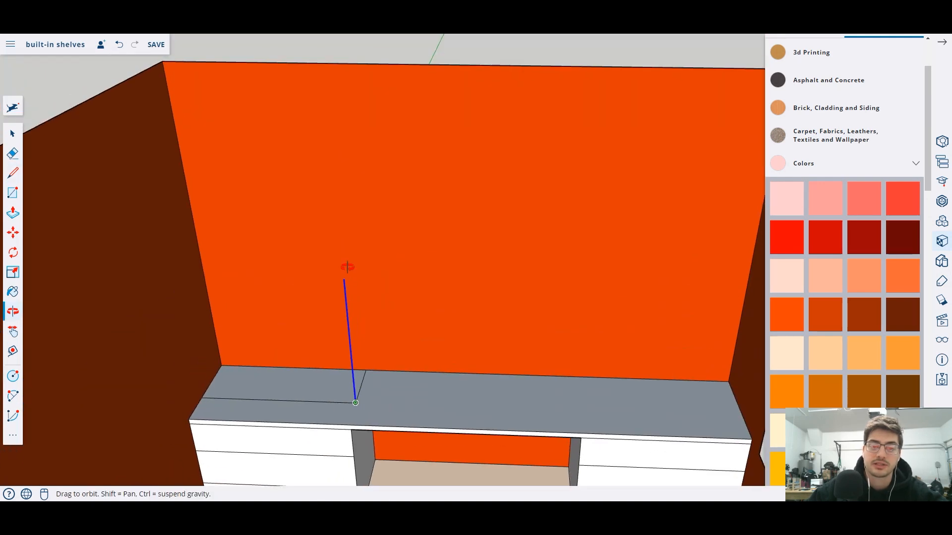
pyautogui.press('Escape')
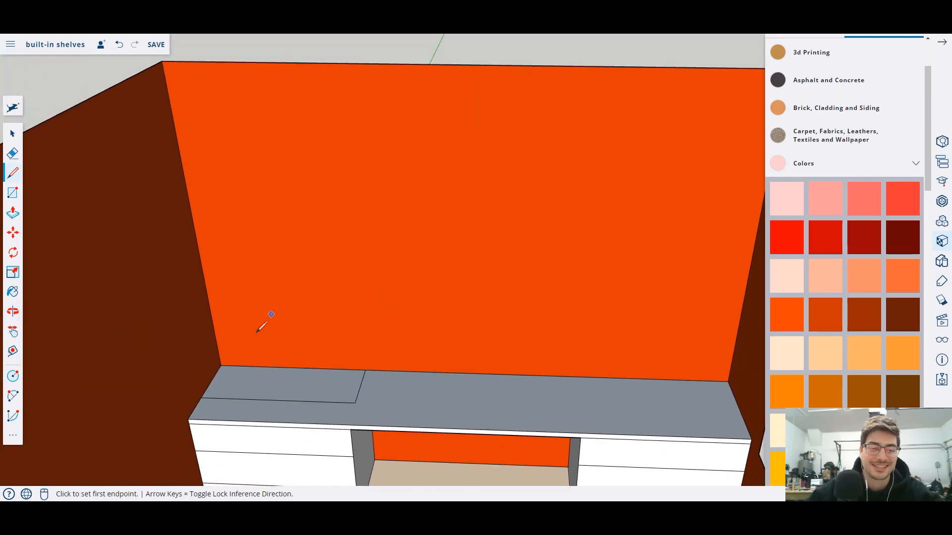
# Draw vertical edges up the back and left walls from the footprint's corners to the tops of the walls.
pyautogui.click(365, 369)
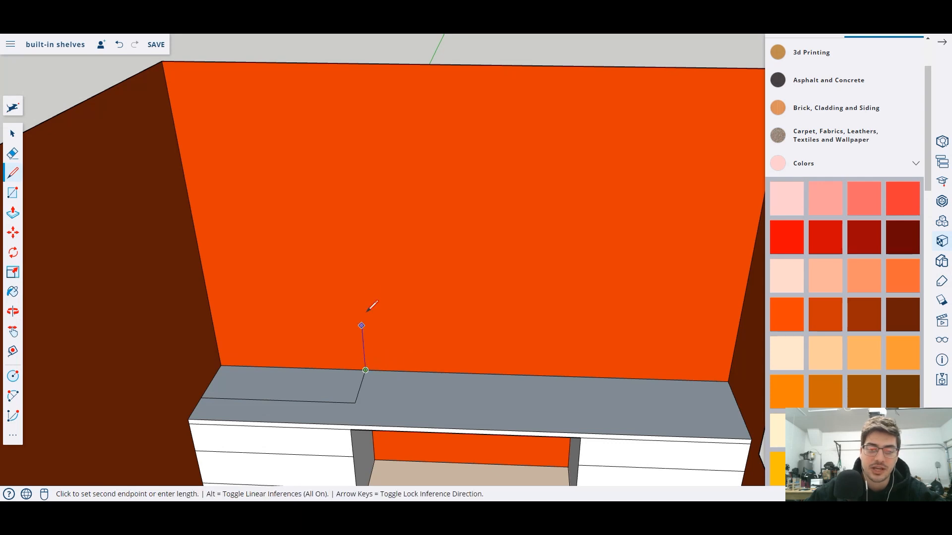
pyautogui.click(340, 63)
pyautogui.scroll(-2, 375, 206)
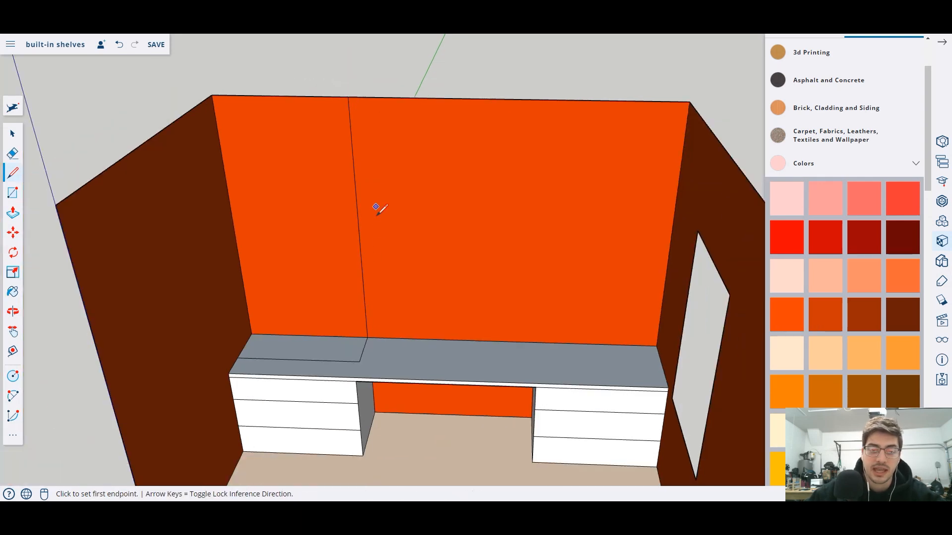
pyautogui.moveTo(329, 285); pyautogui.dragTo(233, 329, button='middle')
pyautogui.click(257, 322)
pyautogui.click(229, 85)
# Raise the cabinet's free front vertical edge to wall height and connect its top to both walls to form the cabinet's faces.
pyautogui.click(355, 342)
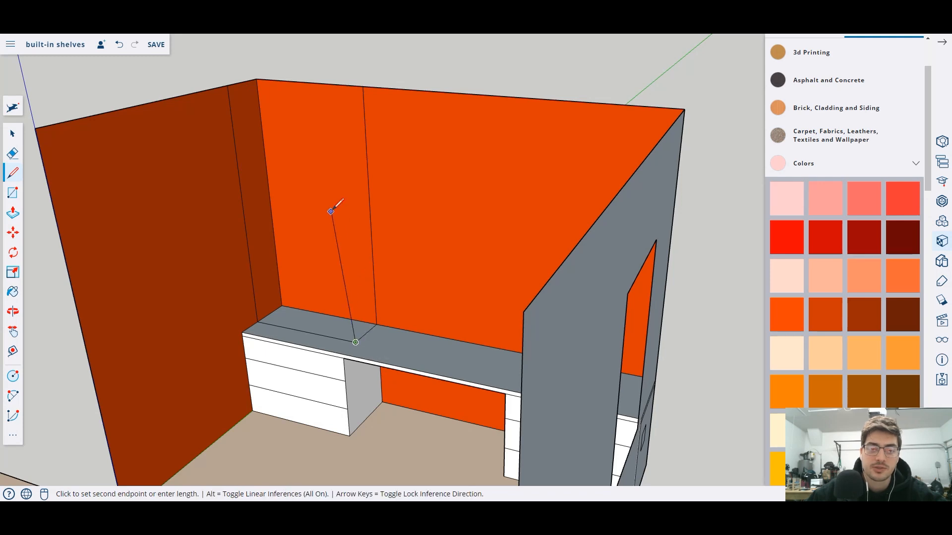
pyautogui.click(338, 93)
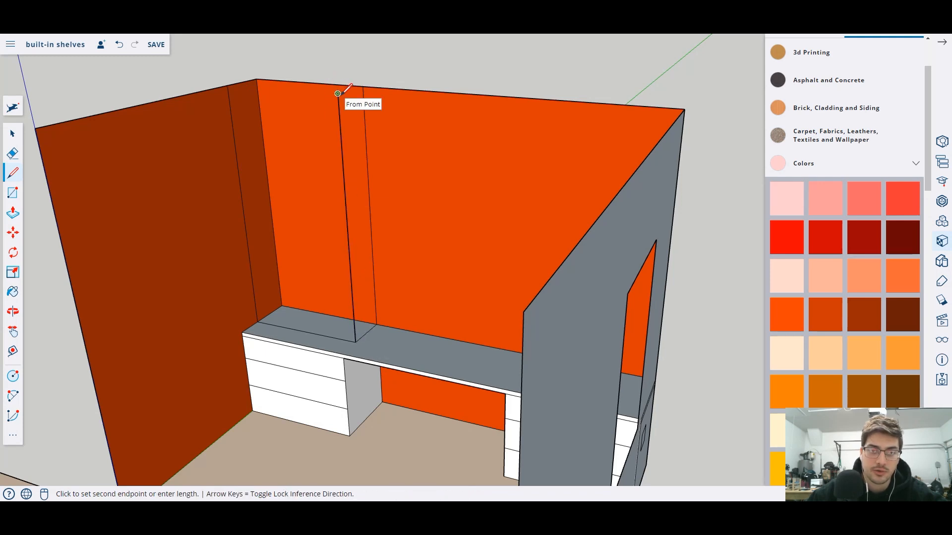
pyautogui.click(227, 85)
pyautogui.click(337, 93)
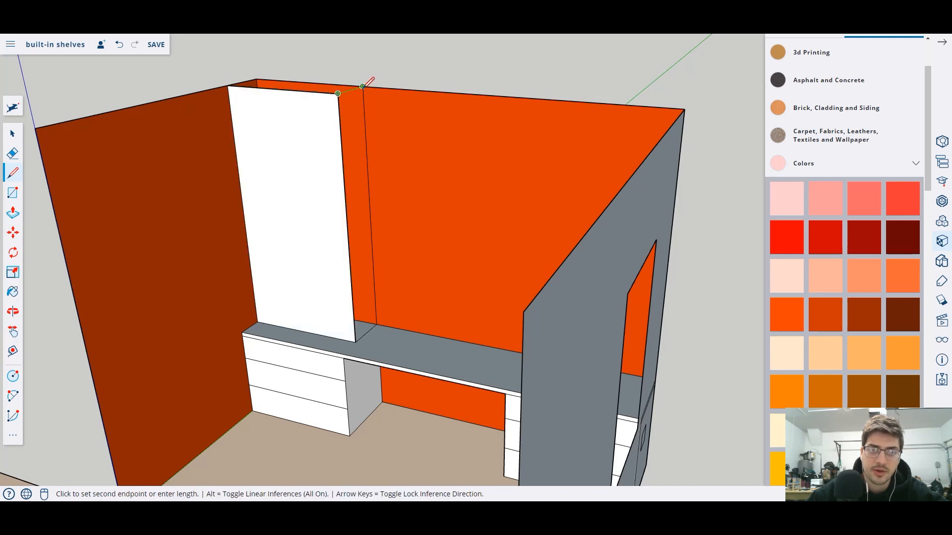
pyautogui.click(362, 86)
# Delete the front face of the upper left cabinet to open it.
pyautogui.click(16, 142)
pyautogui.click(282, 149)
pyautogui.press('Delete')
# Try deleting the side face of the upper left cabinet.
pyautogui.click(361, 217)
pyautogui.press('Delete')
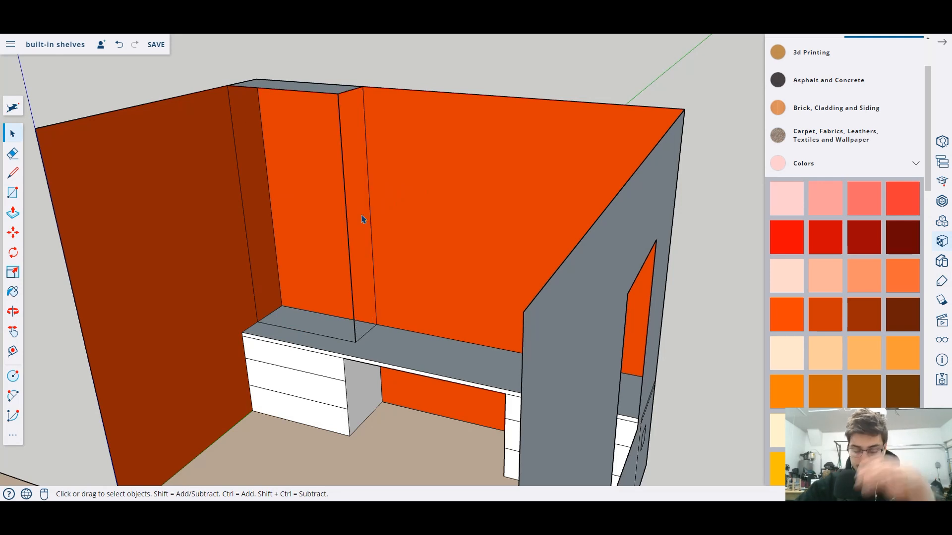
pyautogui.hotkey('ctrl', 'z')
# Paint the interior faces of the upper left cabinet, including its bottom, pale pink.
pyautogui.moveTo(357, 260); pyautogui.dragTo(305, 244, button='middle')
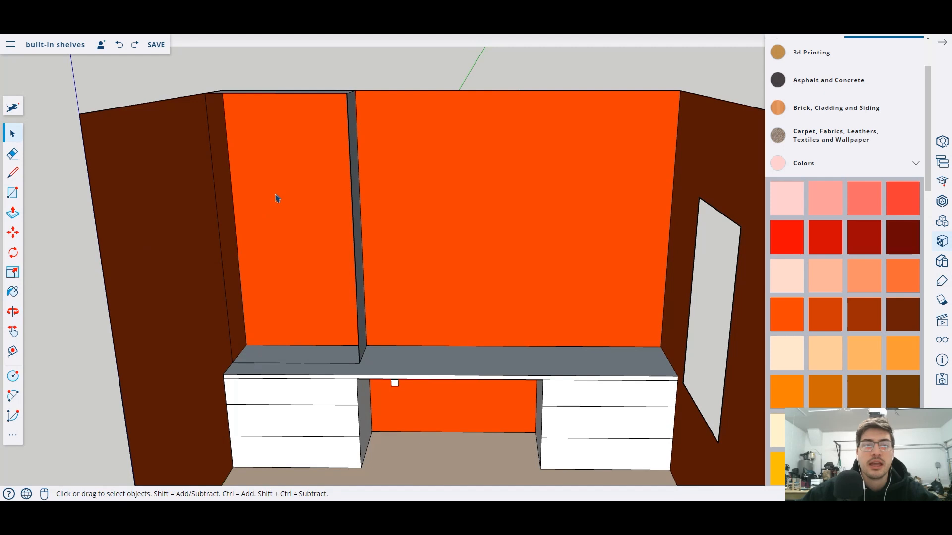
pyautogui.scroll(2, 276, 198)
pyautogui.click(793, 199)
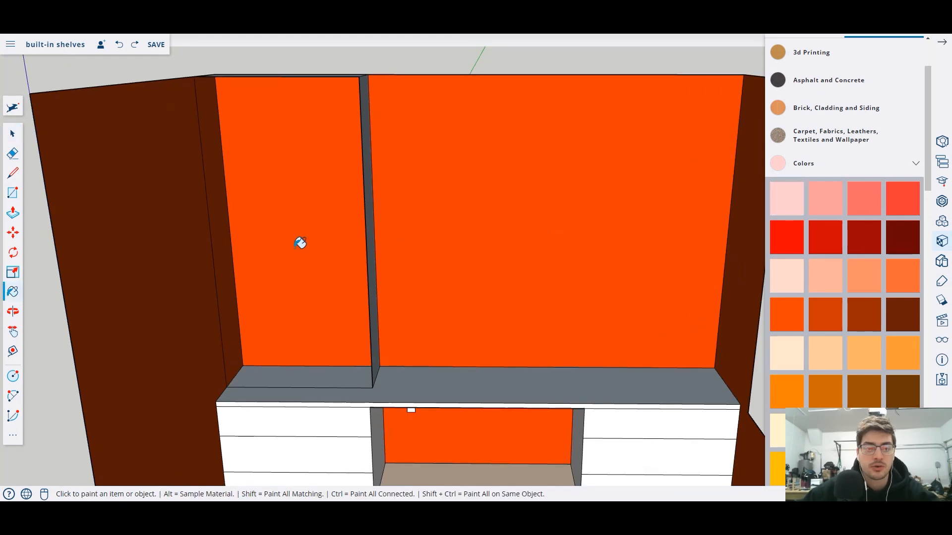
pyautogui.click(232, 259)
pyautogui.moveTo(255, 258)
pyautogui.mouseDown(button='middle')
pyautogui.moveTo(386, 266)
pyautogui.moveTo(321, 282)
pyautogui.moveTo(270, 96)
pyautogui.moveTo(387, 128)
pyautogui.moveTo(372, 206)
pyautogui.moveTo(497, 236)
pyautogui.moveTo(501, 247)
pyautogui.moveTo(438, 261)
pyautogui.mouseUp(button='middle')
pyautogui.click(312, 391)
pyautogui.scroll(-3, 418, 199)
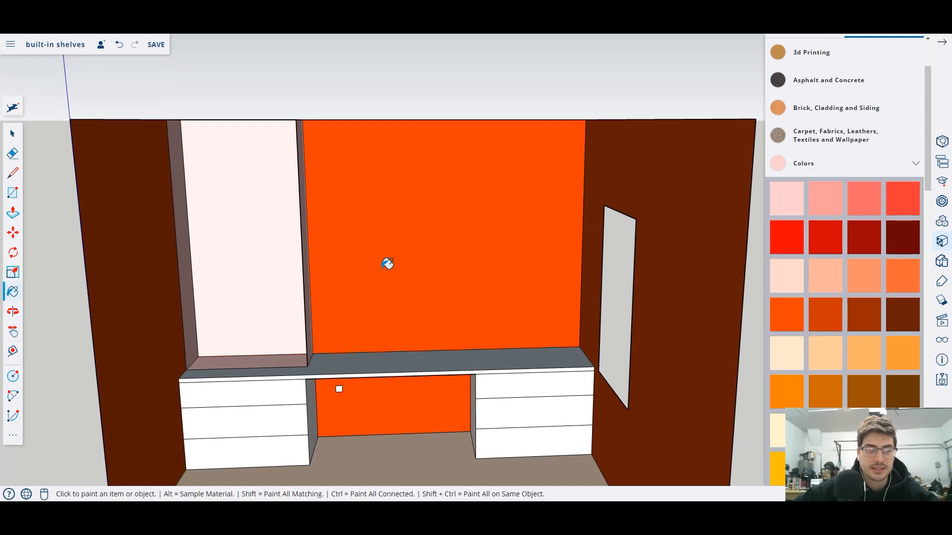
# Draw the upper right cabinet's rectangular footprint on the countertop above the right dresser, running from the back wall to the right wall.
pyautogui.click(12, 134)
pyautogui.scroll(2, 568, 376)
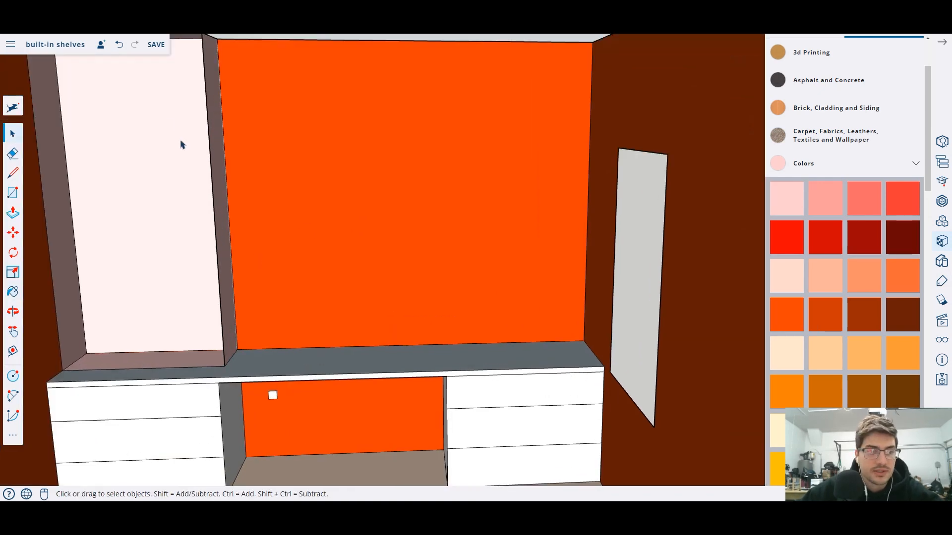
pyautogui.click(11, 173)
pyautogui.click(583, 341)
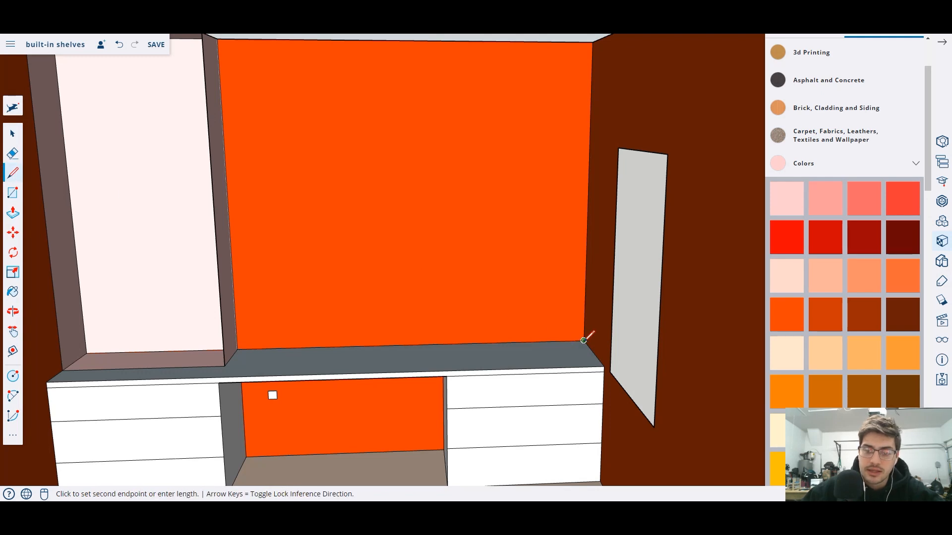
pyautogui.press('Escape')
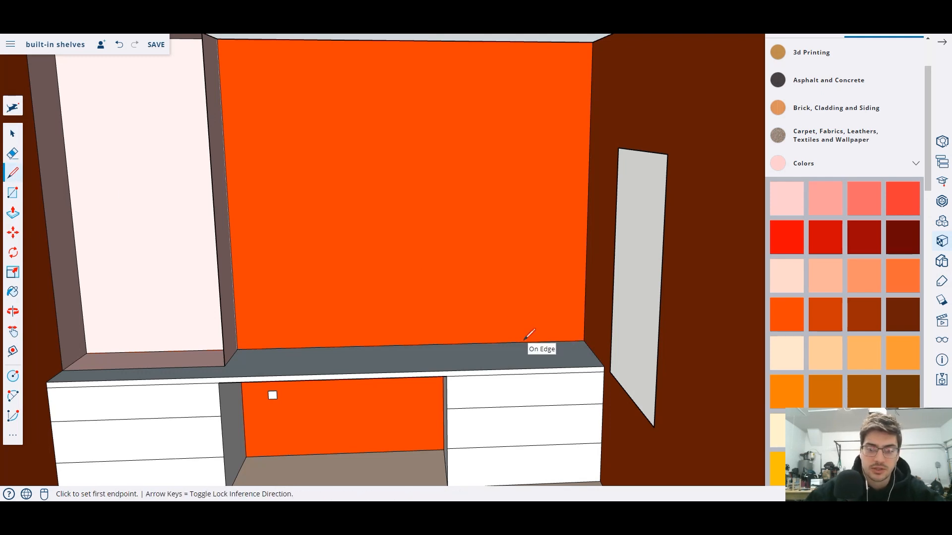
pyautogui.click(444, 344)
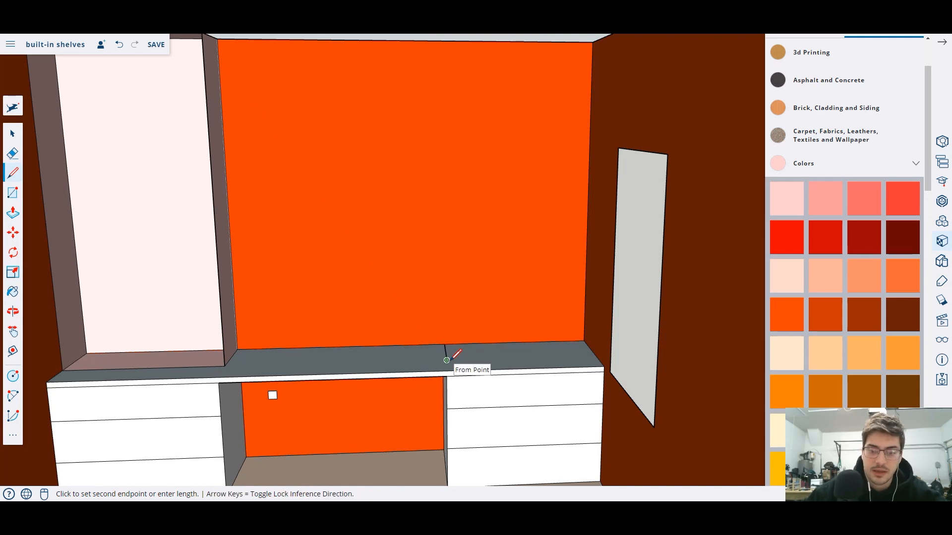
pyautogui.click(446, 359)
pyautogui.click(596, 355)
# Build the upper right cabinet's inner side face by raising its back and front vertical edges to wall height and joining their tops.
pyautogui.moveTo(597, 348)
pyautogui.mouseDown(button='middle')
pyautogui.moveTo(518, 314)
pyautogui.moveTo(476, 410)
pyautogui.moveTo(475, 444)
pyautogui.moveTo(456, 371)
pyautogui.mouseUp(button='middle')
pyautogui.click(458, 322)
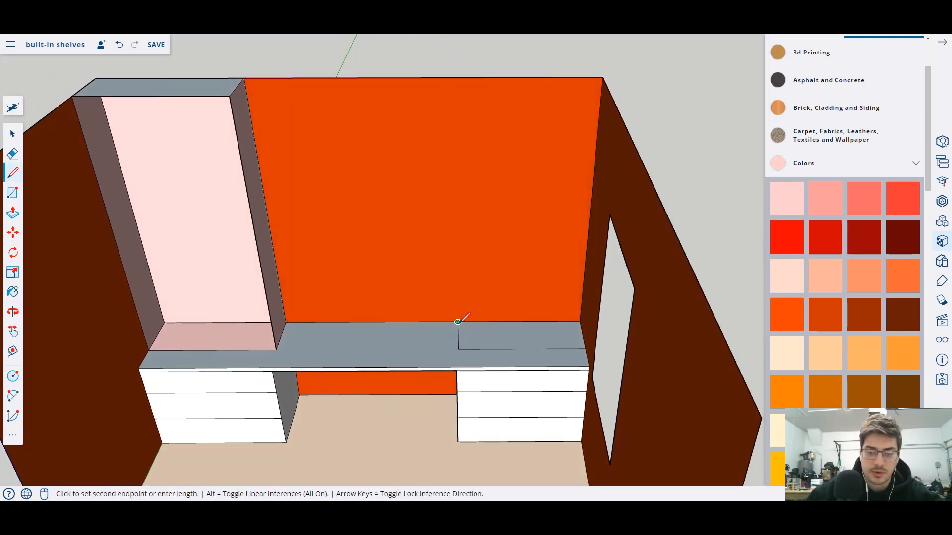
pyautogui.click(455, 77)
pyautogui.click(466, 351)
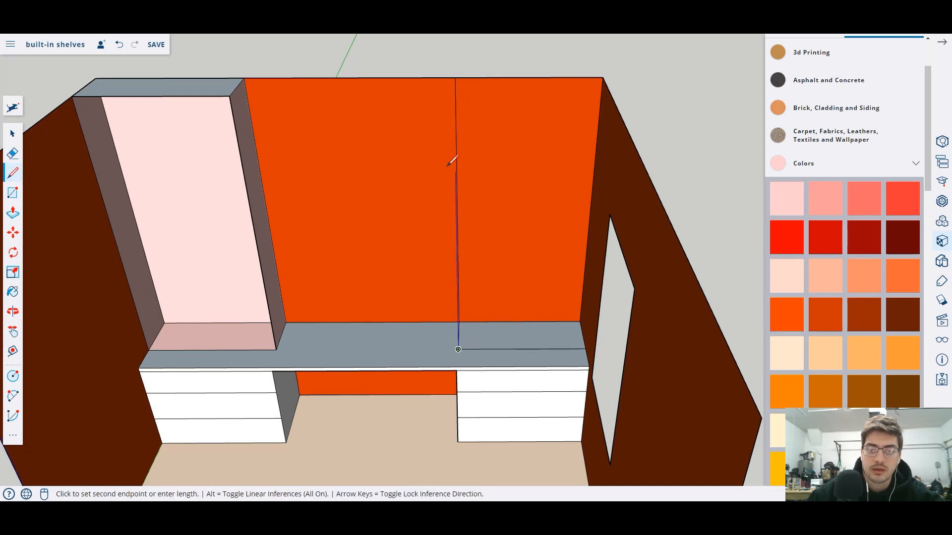
pyautogui.moveTo(443, 344); pyautogui.dragTo(376, 113, button='middle')
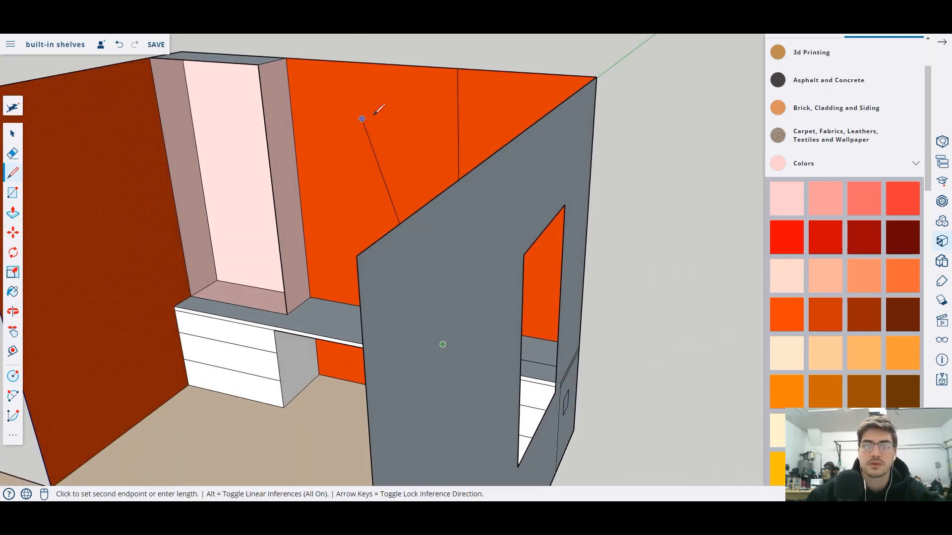
pyautogui.click(437, 76)
pyautogui.moveTo(437, 76); pyautogui.dragTo(619, 337, button='middle')
# Draw a vertical edge up the right wall from the footprint and connect its top to the side panel's front corner.
pyautogui.click(599, 332)
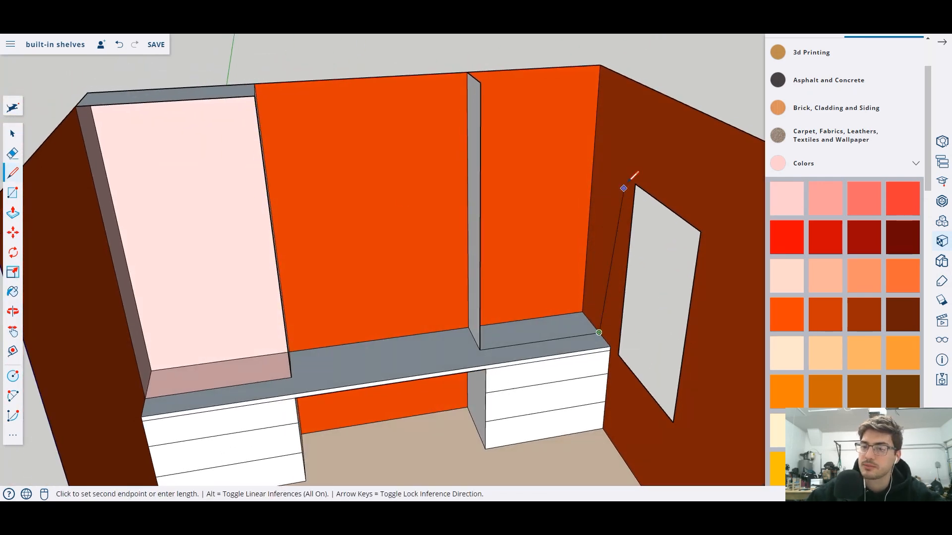
pyautogui.click(621, 74)
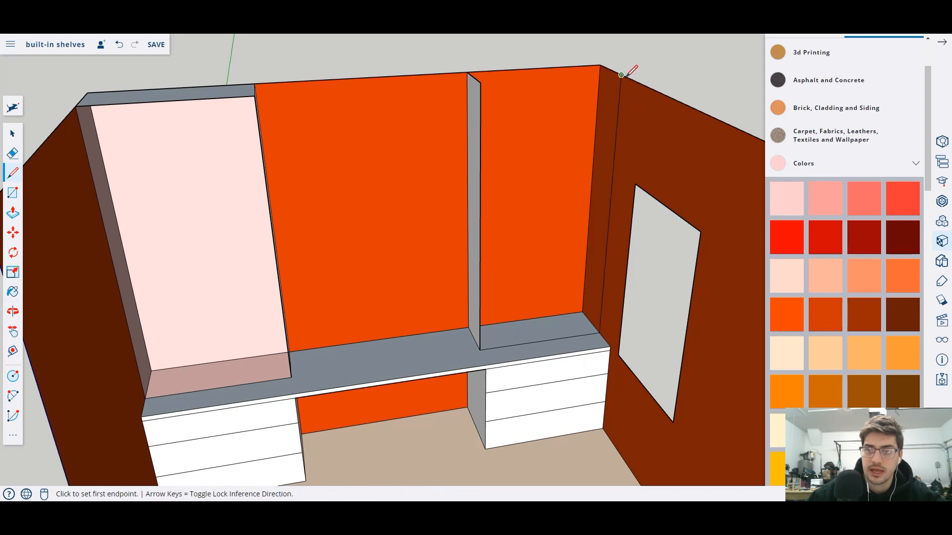
pyautogui.click(480, 84)
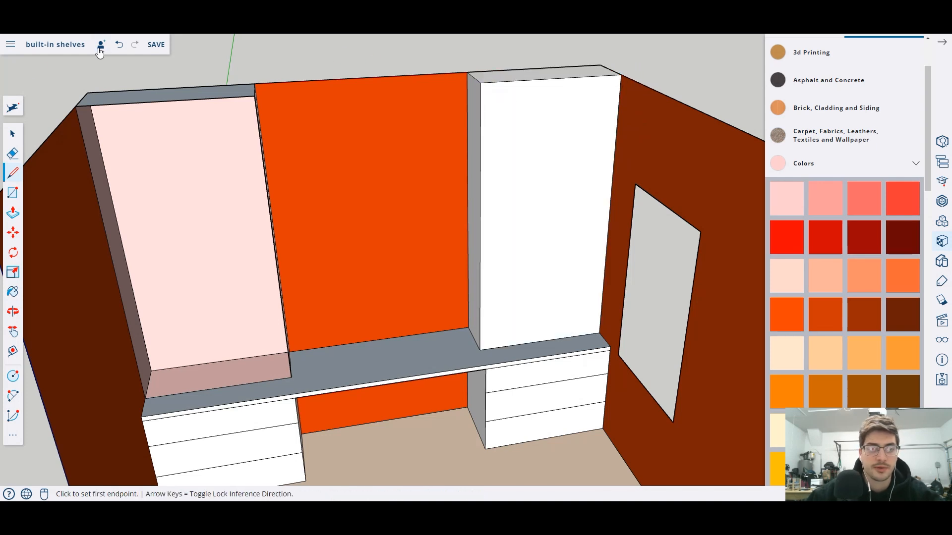
# Delete the front face of the upper right cabinet to open it.
pyautogui.click(13, 133)
pyautogui.click(585, 199)
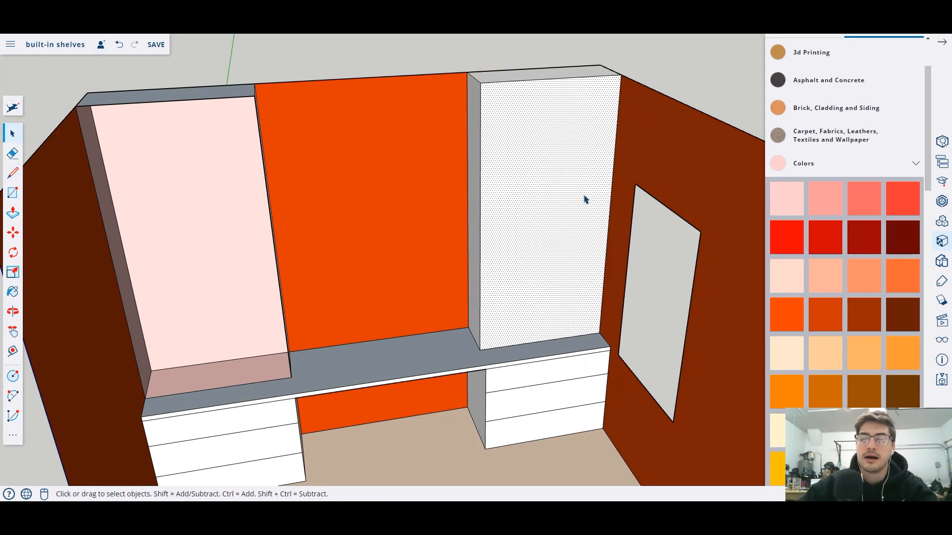
pyautogui.press('Delete')
# Paint the upper right cabinet's back, sides, top and bottom with the same pale pink.
pyautogui.moveTo(580, 206); pyautogui.dragTo(732, 227, button='middle')
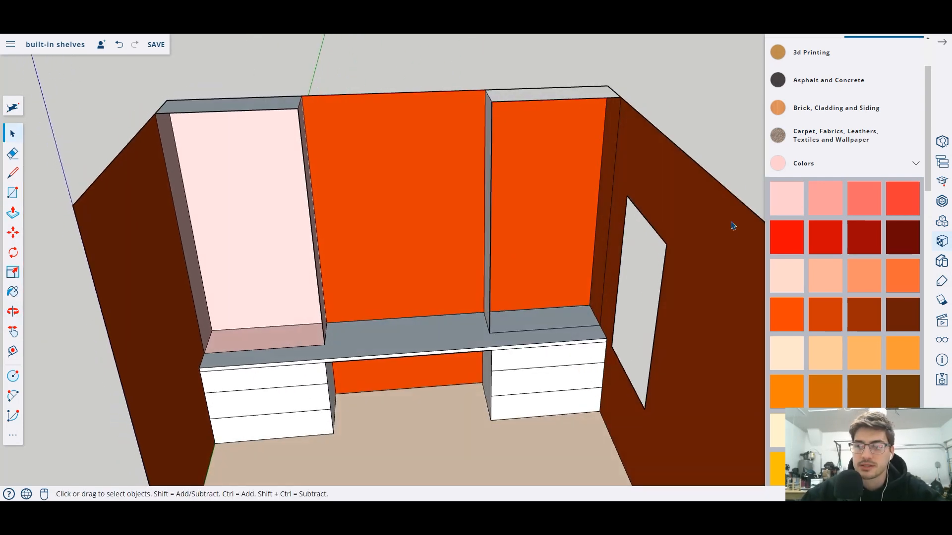
pyautogui.click(786, 198)
pyautogui.click(569, 193)
pyautogui.moveTo(569, 193); pyautogui.dragTo(485, 202, button='middle')
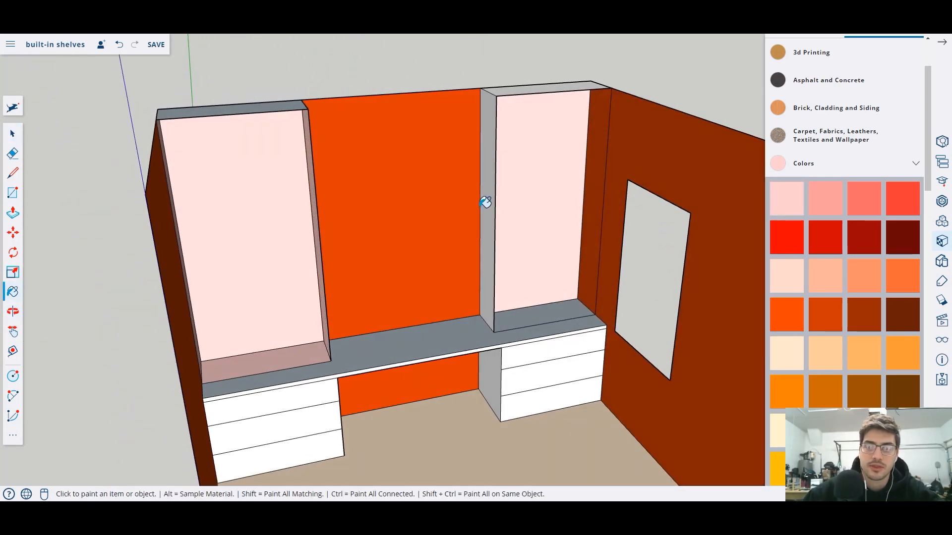
pyautogui.click(485, 202)
pyautogui.hotkey('ctrl', 'z')
pyautogui.click(491, 192)
pyautogui.click(544, 88)
pyautogui.click(607, 139)
pyautogui.click(559, 302)
pyautogui.moveTo(559, 303)
pyautogui.mouseDown(button='middle')
pyautogui.moveTo(497, 283)
pyautogui.moveTo(401, 290)
pyautogui.moveTo(478, 267)
pyautogui.mouseUp(button='middle')
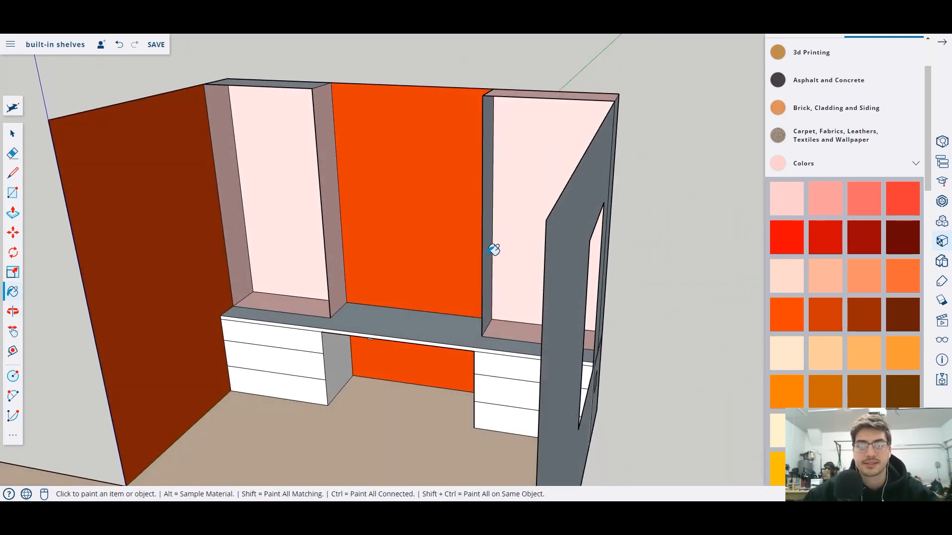
pyautogui.click(489, 250)
# Draw a short vertical edge from the countertop up the upper left cabinet's front edge at the left wall to mark the shelf height.
pyautogui.scroll(2, 360, 245)
pyautogui.scroll(-3, 436, 238)
pyautogui.moveTo(436, 237); pyautogui.dragTo(516, 220, button='middle')
pyautogui.scroll(-1, 435, 218)
pyautogui.moveTo(435, 219)
pyautogui.mouseDown(button='middle')
pyautogui.moveTo(428, 257)
pyautogui.moveTo(454, 233)
pyautogui.moveTo(461, 264)
pyautogui.moveTo(450, 262)
pyautogui.mouseUp(button='middle')
pyautogui.click(22, 178)
pyautogui.scroll(-2, 515, 213)
pyautogui.moveTo(486, 285)
pyautogui.mouseDown(button='middle')
pyautogui.moveTo(495, 232)
pyautogui.moveTo(499, 263)
pyautogui.moveTo(488, 271)
pyautogui.mouseUp(button='middle')
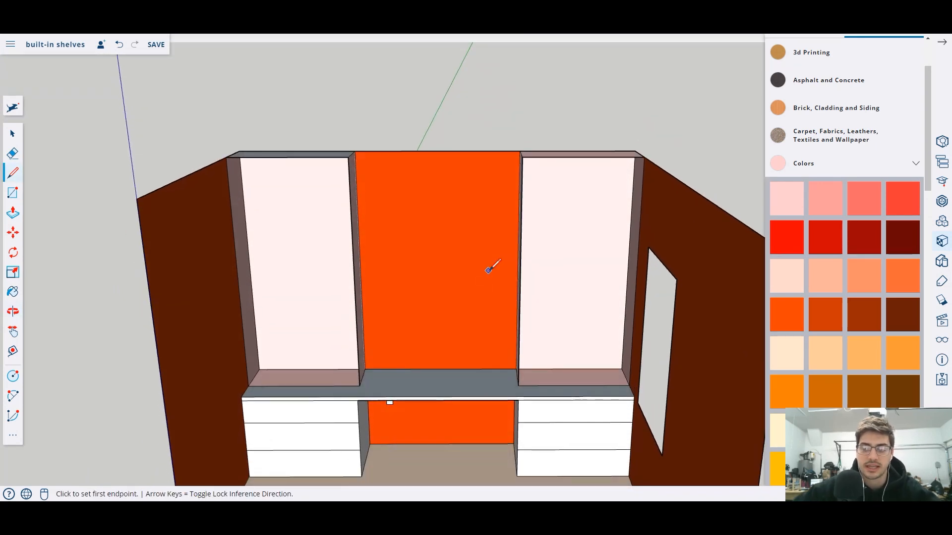
pyautogui.scroll(2, 426, 297)
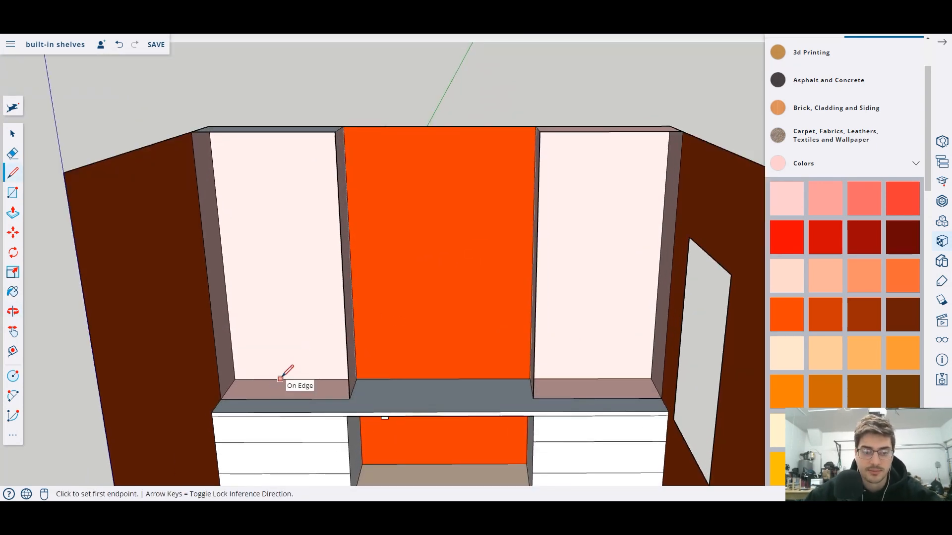
pyautogui.scroll(2, 255, 379)
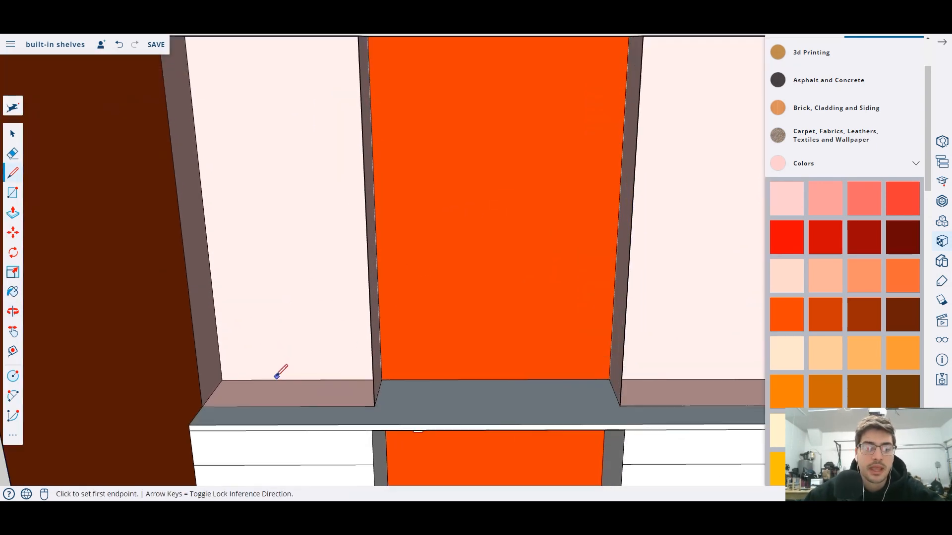
pyautogui.click(202, 406)
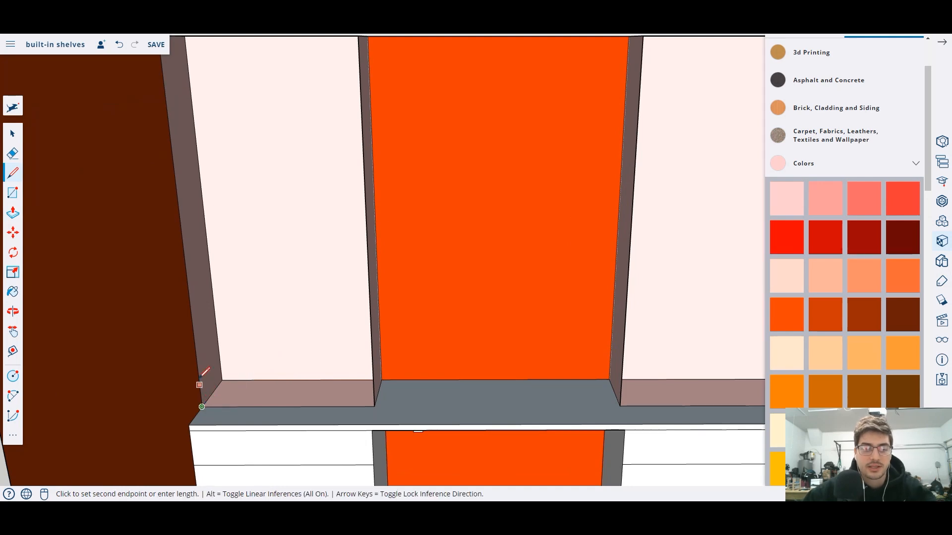
pyautogui.click(197, 349)
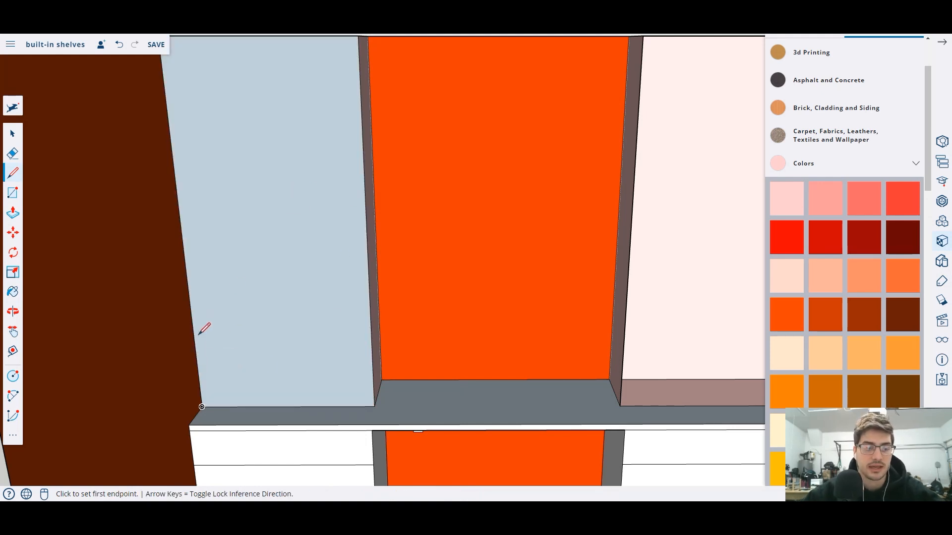
# Draw a horizontal line at shelf height from the left wall across both cabinet fronts to the right wall.
pyautogui.click(195, 344)
pyautogui.scroll(-4, 545, 317)
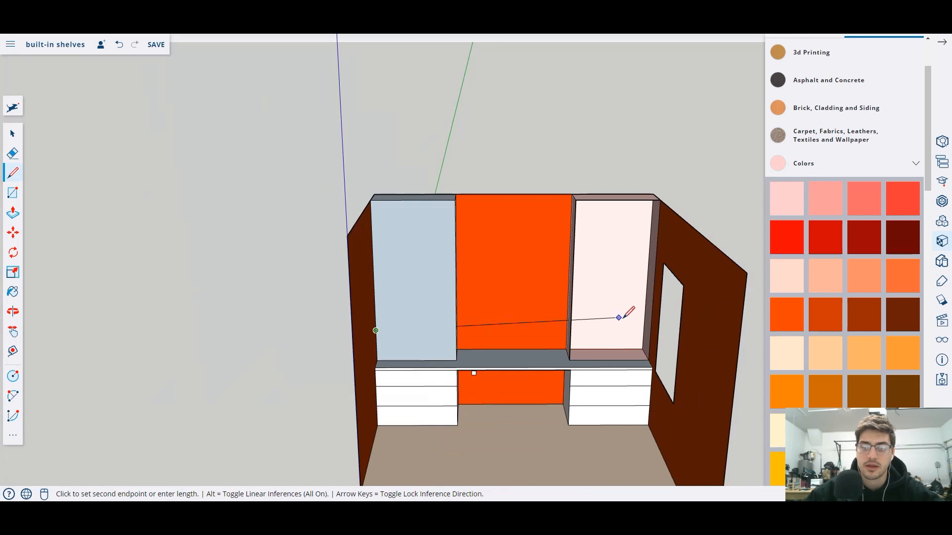
pyautogui.click(651, 329)
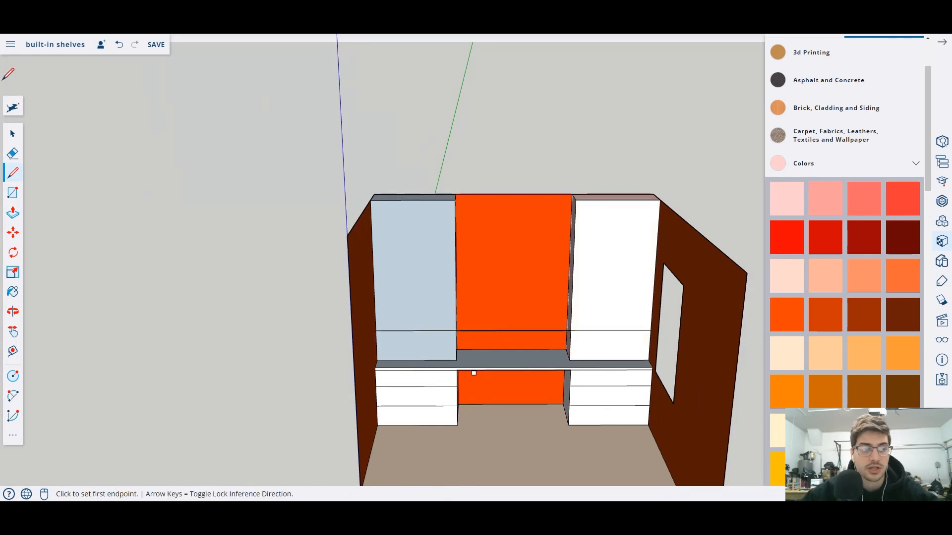
# Delete the front faces covering both upper cabinets and the line segment spanning the open wall between them.
pyautogui.click(14, 134)
pyautogui.click(424, 293)
pyautogui.click(429, 329)
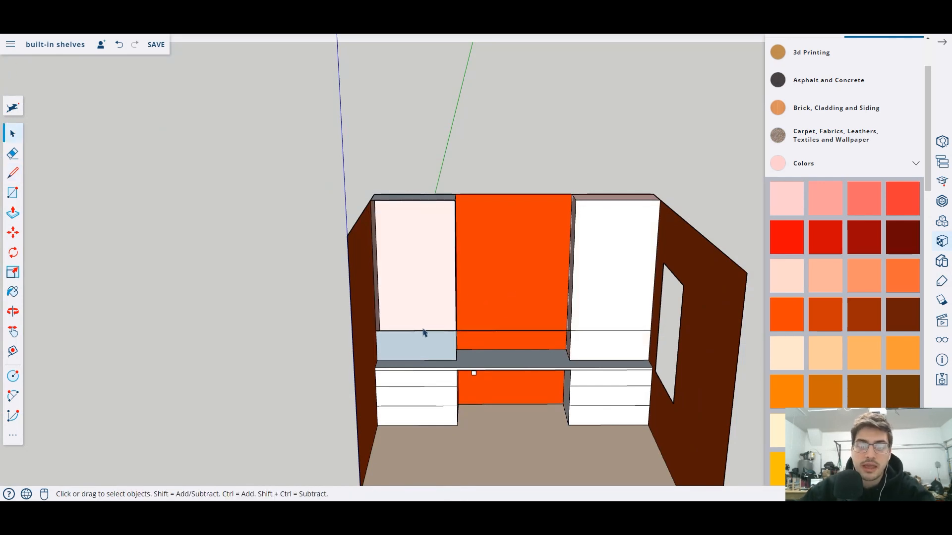
pyautogui.click(436, 353)
pyautogui.click(595, 296)
pyautogui.click(598, 353)
pyautogui.scroll(2, 635, 296)
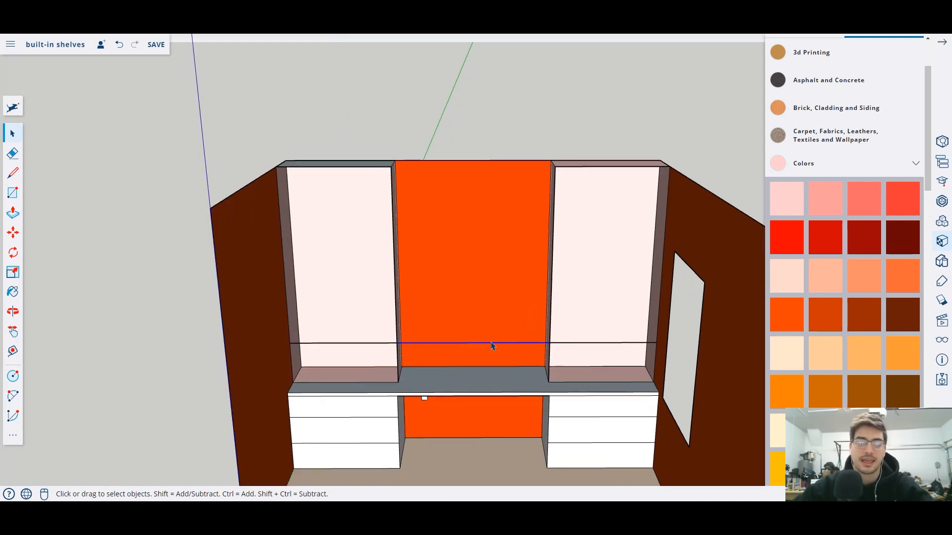
pyautogui.scroll(2, 451, 346)
pyautogui.moveTo(450, 346); pyautogui.dragTo(290, 326, button='middle')
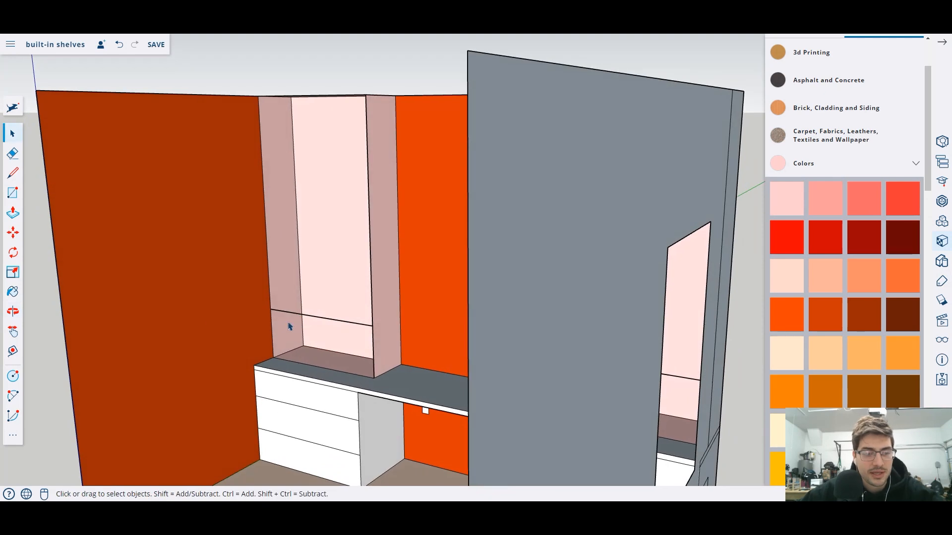
# Mark the shelf thickness above the line's left end and draw a second parallel line from there to the right wall.
pyautogui.click(13, 173)
pyautogui.scroll(3, 357, 288)
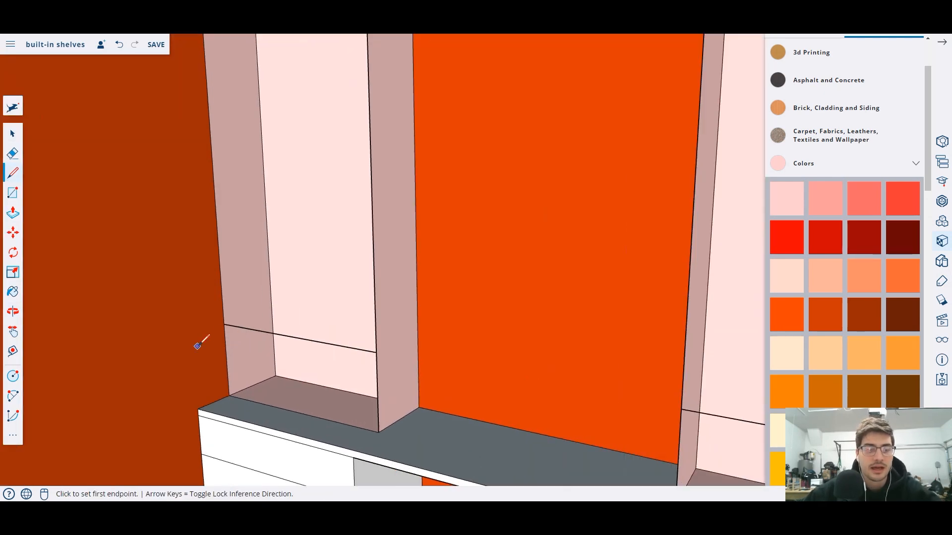
pyautogui.click(224, 323)
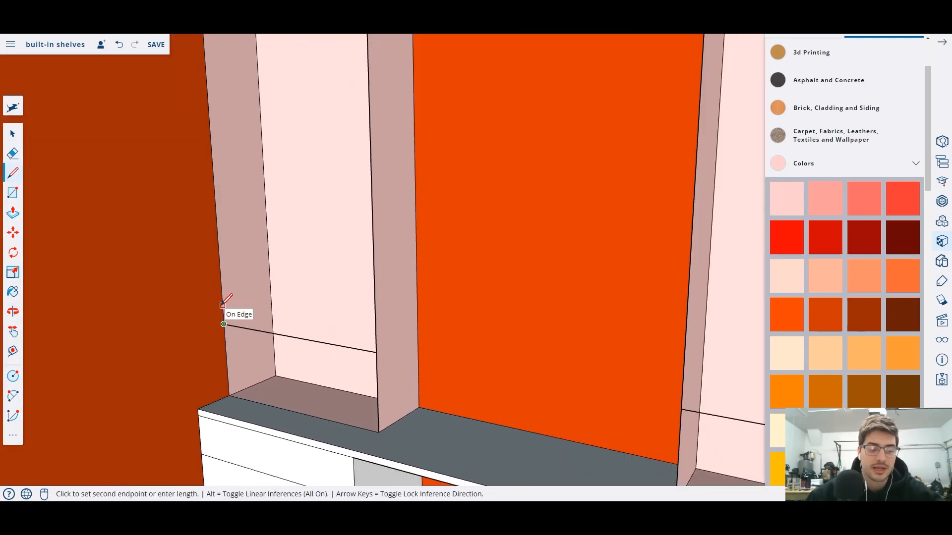
pyautogui.click(223, 306)
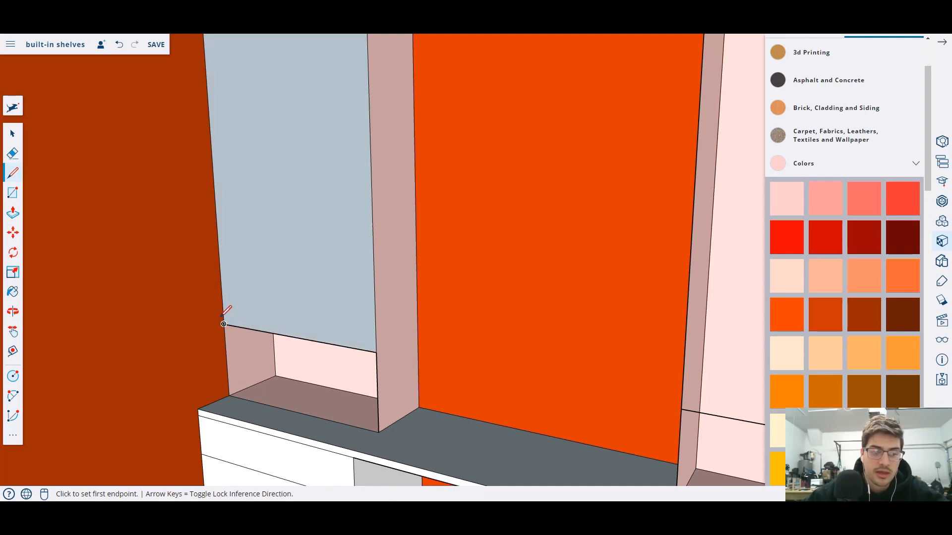
pyautogui.scroll(-3, 224, 324)
pyautogui.click(227, 320)
pyautogui.scroll(-5, 234, 318)
pyautogui.moveTo(635, 331); pyautogui.dragTo(531, 336, button='middle')
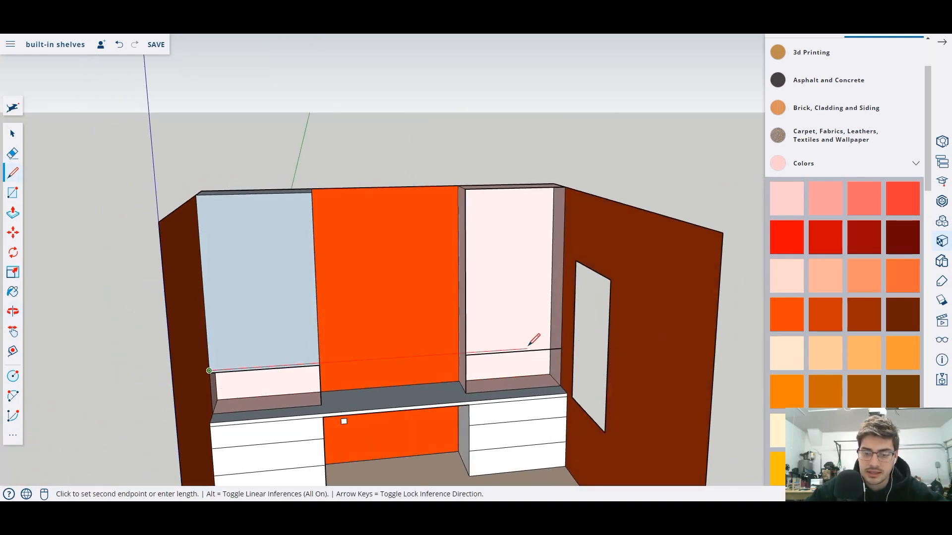
pyautogui.click(562, 347)
# Delete the second line's segment between the cabinets and the faces closing both cabinets above the shelf strips.
pyautogui.scroll(2, 431, 340)
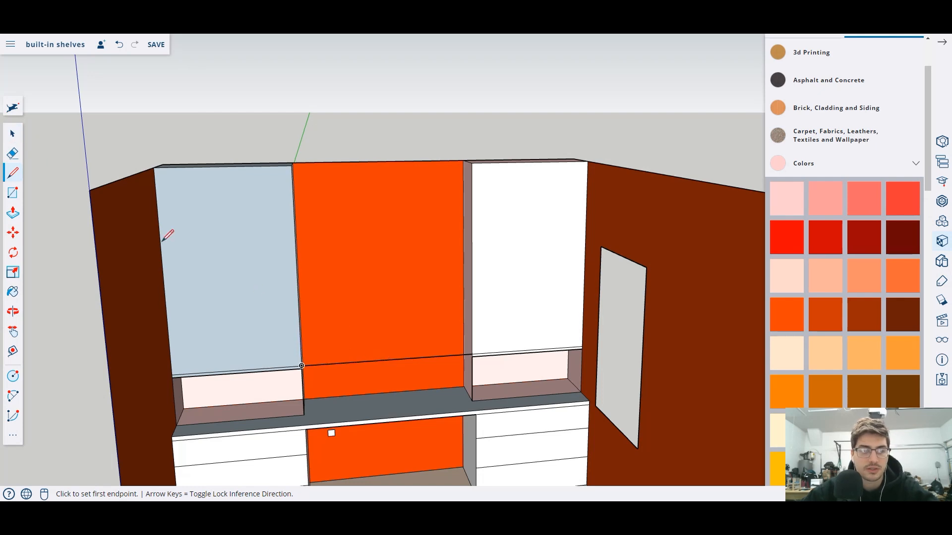
pyautogui.click(13, 139)
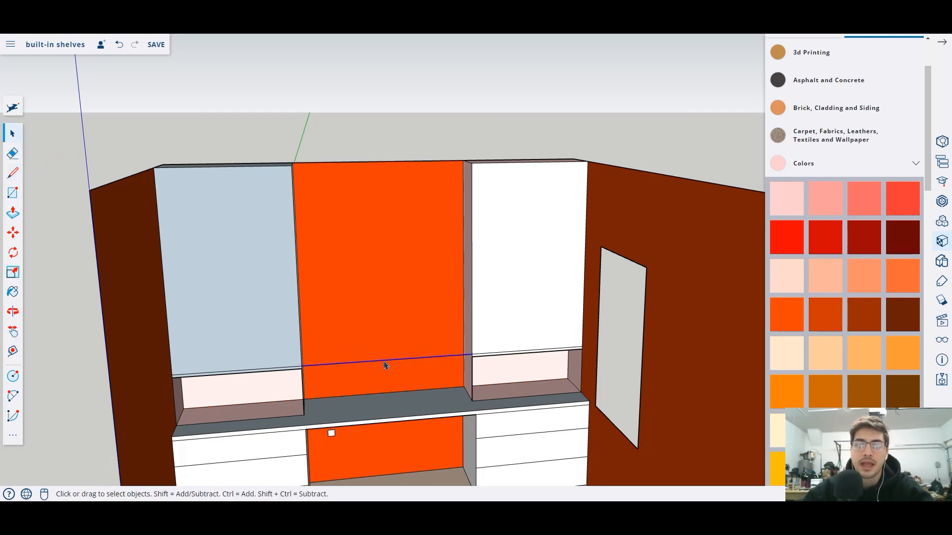
pyautogui.scroll(2, 526, 270)
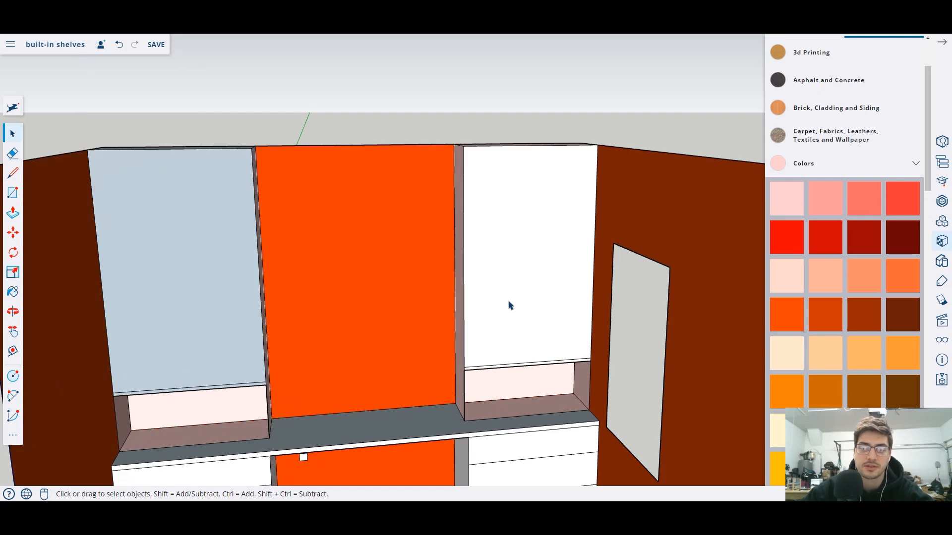
# Draw two shelf-depth lines on the left cabinet's left side, from the shelf strip's front corners to the back panel.
pyautogui.click(12, 172)
pyautogui.scroll(3, 149, 386)
pyautogui.click(138, 379)
pyautogui.click(160, 355)
pyautogui.click(161, 354)
pyautogui.scroll(2, 163, 370)
pyautogui.click(133, 385)
pyautogui.click(133, 384)
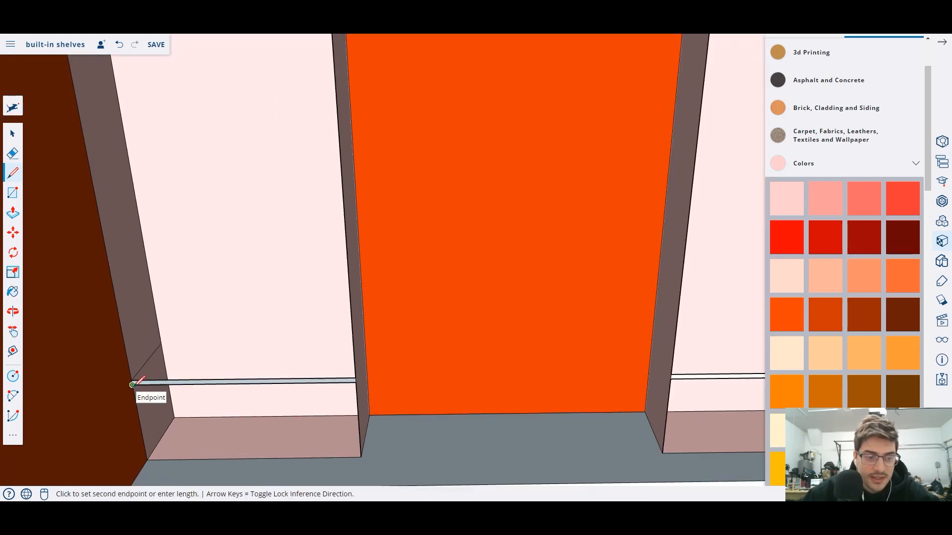
pyautogui.click(164, 347)
# Draw matching depth lines on the left cabinet's right side and connect both sides across the back to close the shelf.
pyautogui.moveTo(237, 389); pyautogui.dragTo(551, 388, button='middle')
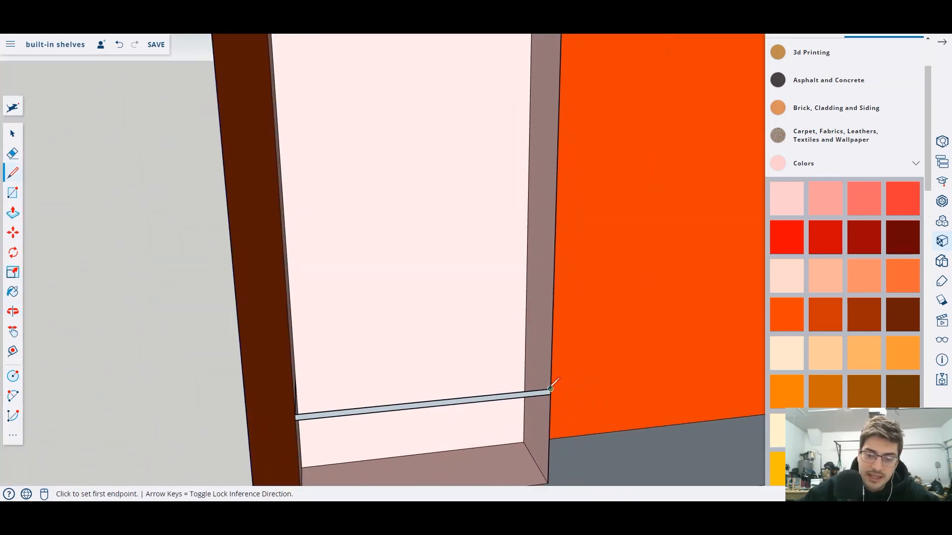
pyautogui.click(551, 394)
pyautogui.click(525, 361)
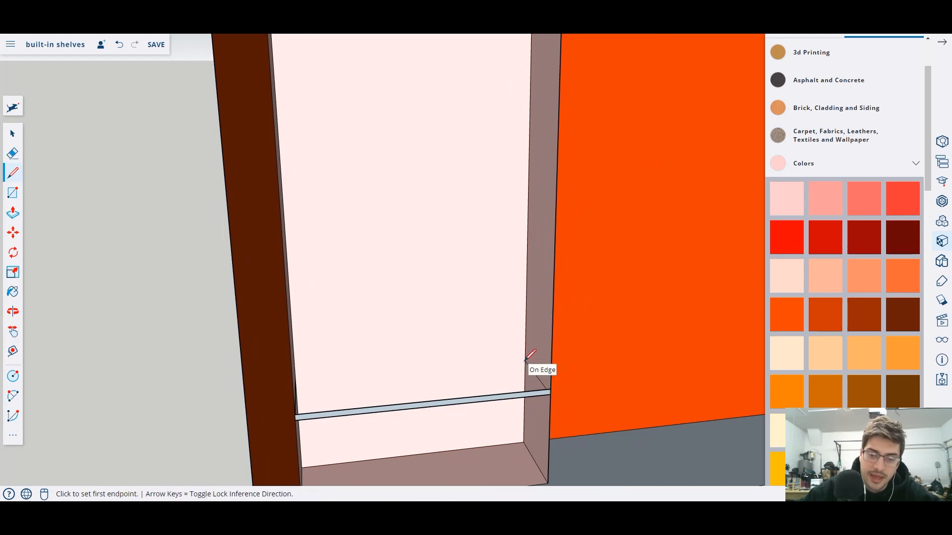
pyautogui.click(551, 386)
pyautogui.click(526, 357)
pyautogui.click(525, 360)
pyautogui.moveTo(342, 361); pyautogui.dragTo(307, 367, button='middle')
pyautogui.click(291, 367)
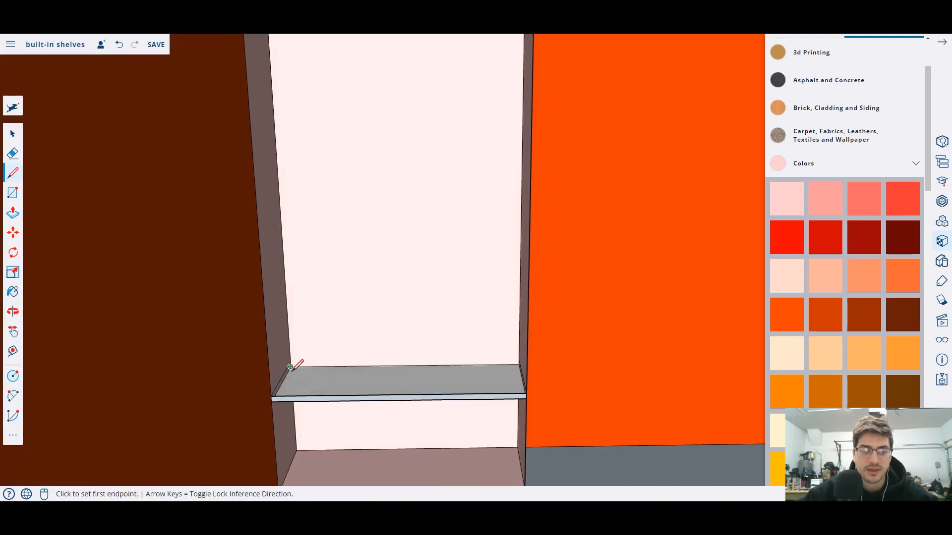
pyautogui.click(290, 362)
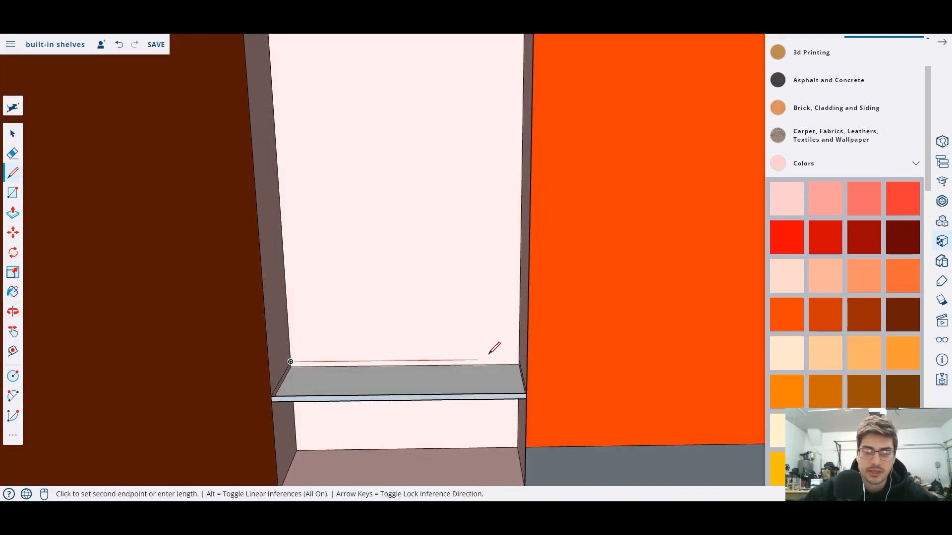
pyautogui.click(518, 360)
# Draw two shelf-depth lines on the right cabinet's left side, from the shelf strip's front corners to the back panel.
pyautogui.scroll(-4, 548, 362)
pyautogui.moveTo(548, 362); pyautogui.dragTo(445, 361, button='middle')
pyautogui.click(440, 349)
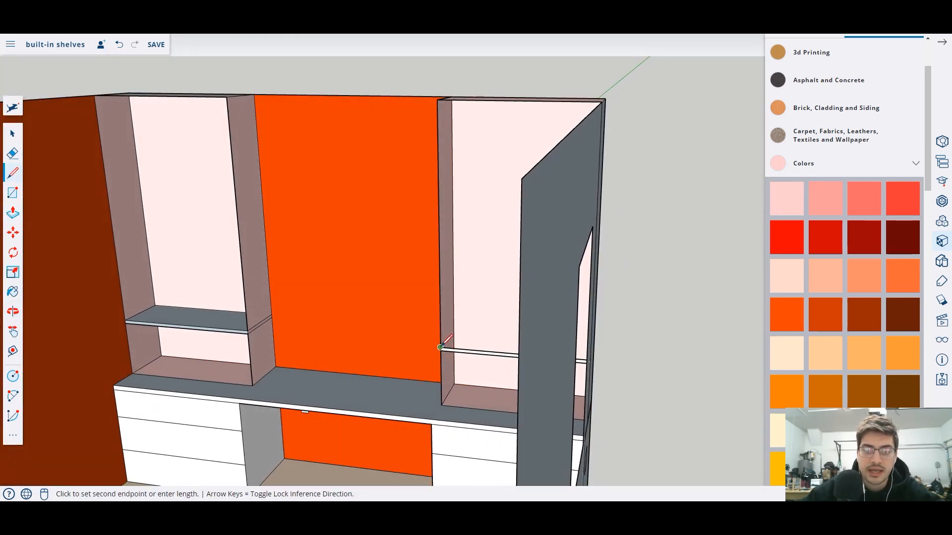
pyautogui.press('Escape')
pyautogui.click(440, 351)
pyautogui.press('Escape')
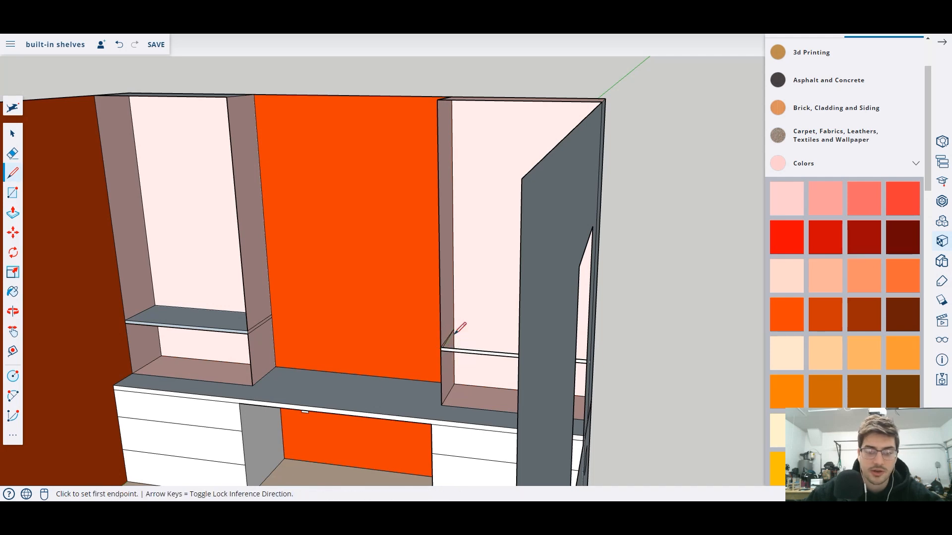
pyautogui.scroll(4, 453, 332)
pyautogui.click(424, 359)
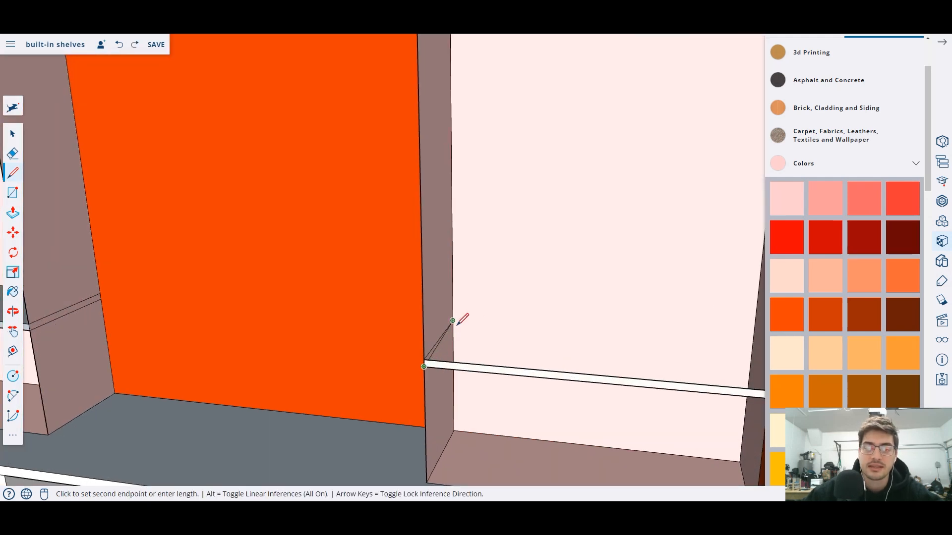
pyautogui.press('Escape')
# Close the right cabinet's shelf with lines across the back panel and along the cabinet's right side.
pyautogui.moveTo(488, 323); pyautogui.dragTo(330, 321, button='middle')
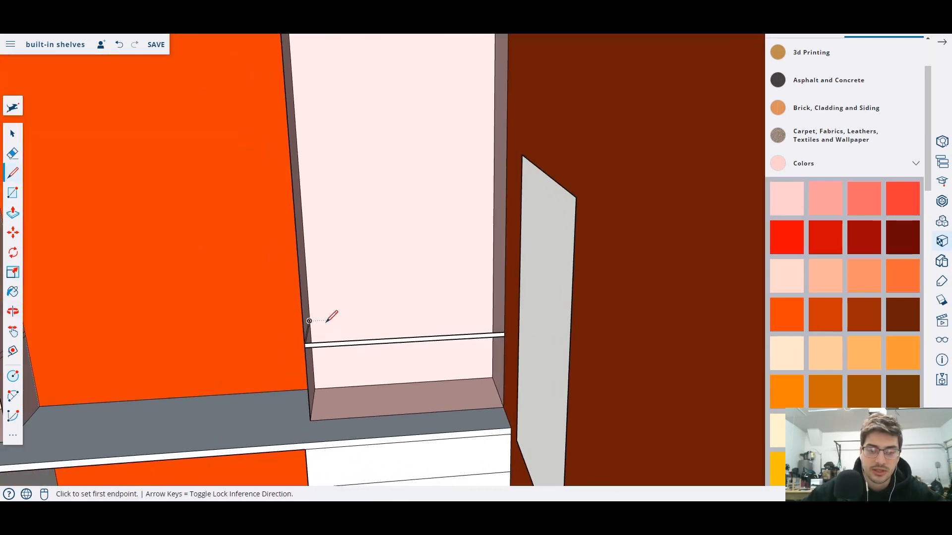
pyautogui.scroll(5, 309, 321)
pyautogui.click(300, 320)
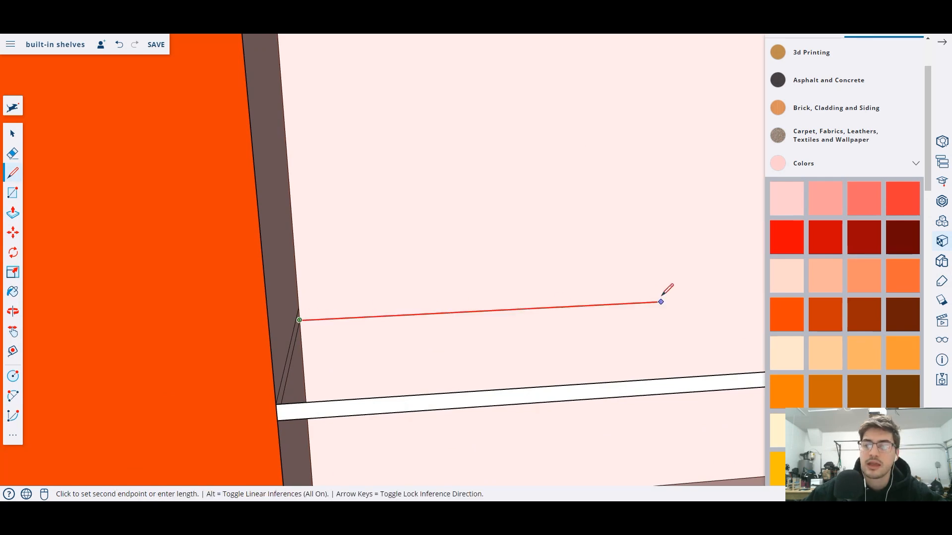
pyautogui.keyDown('shift'); pyautogui.moveTo(662, 302); pyautogui.dragTo(418, 265, button='middle'); pyautogui.keyUp('shift')
pyautogui.click(571, 270)
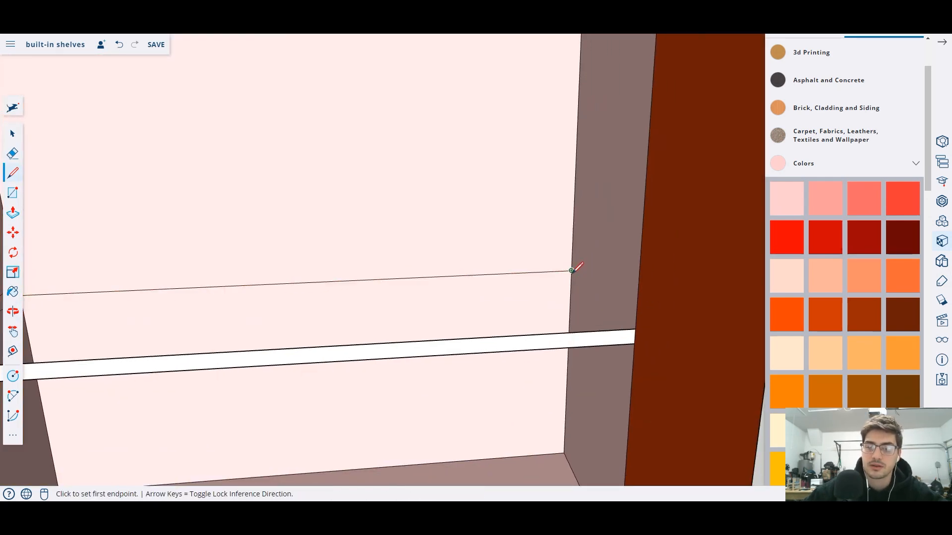
pyautogui.click(636, 335)
pyautogui.click(637, 330)
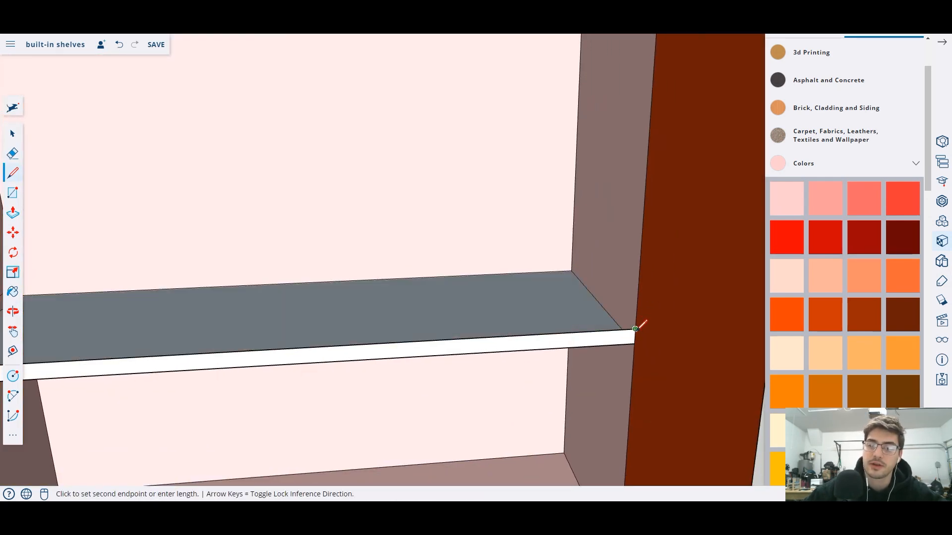
pyautogui.click(571, 258)
pyautogui.scroll(-2, 570, 257)
pyautogui.click(569, 258)
pyautogui.click(200, 275)
# Examine the shelves in both upper cabinets and their side panels from several angles.
pyautogui.scroll(-4, 310, 223)
pyautogui.scroll(-2, 253, 317)
pyautogui.keyDown('shift'); pyautogui.moveTo(112, 305); pyautogui.dragTo(327, 326, button='middle'); pyautogui.keyUp('shift')
pyautogui.moveTo(400, 328); pyautogui.dragTo(333, 321, button='middle')
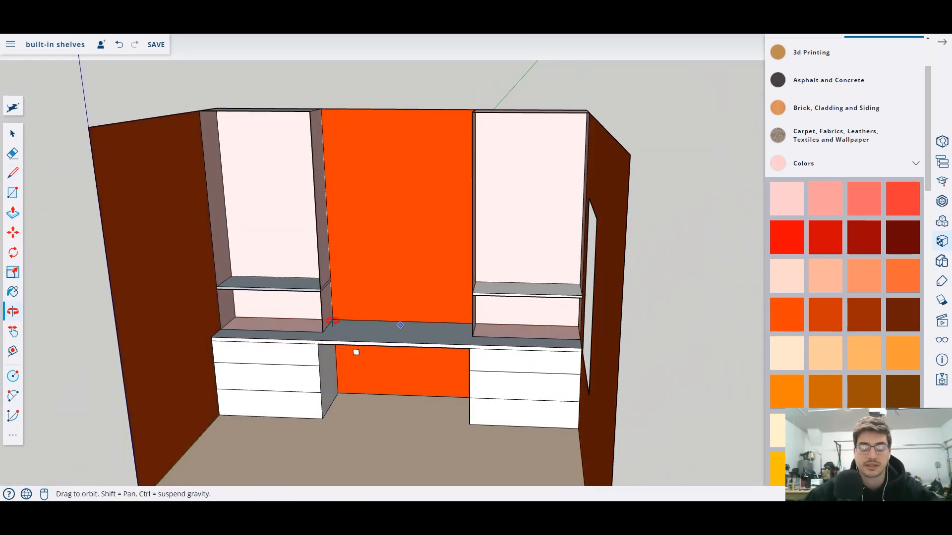
pyautogui.press('l')
pyautogui.scroll(3, 378, 262)
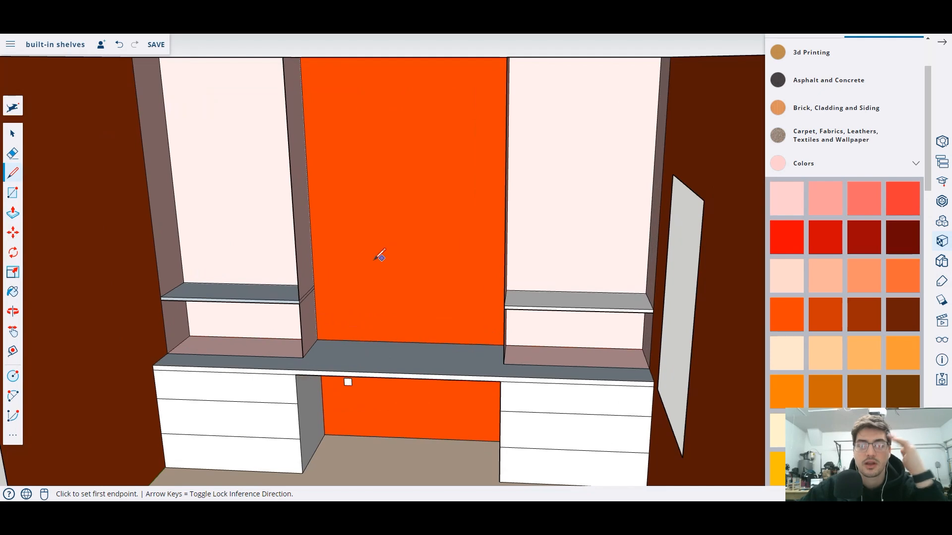
pyautogui.moveTo(351, 273); pyautogui.dragTo(397, 258, button='middle')
pyautogui.scroll(-3, 378, 248)
pyautogui.keyDown('shift'); pyautogui.moveTo(351, 228); pyautogui.dragTo(449, 268, button='middle'); pyautogui.keyUp('shift')
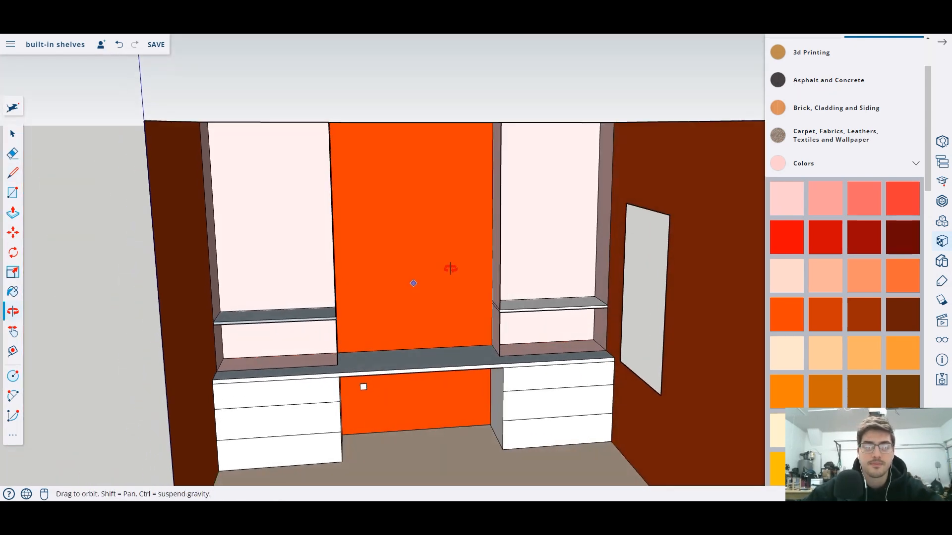
pyautogui.click(13, 135)
pyautogui.moveTo(448, 302); pyautogui.dragTo(94, 173, button='middle')
pyautogui.click(13, 175)
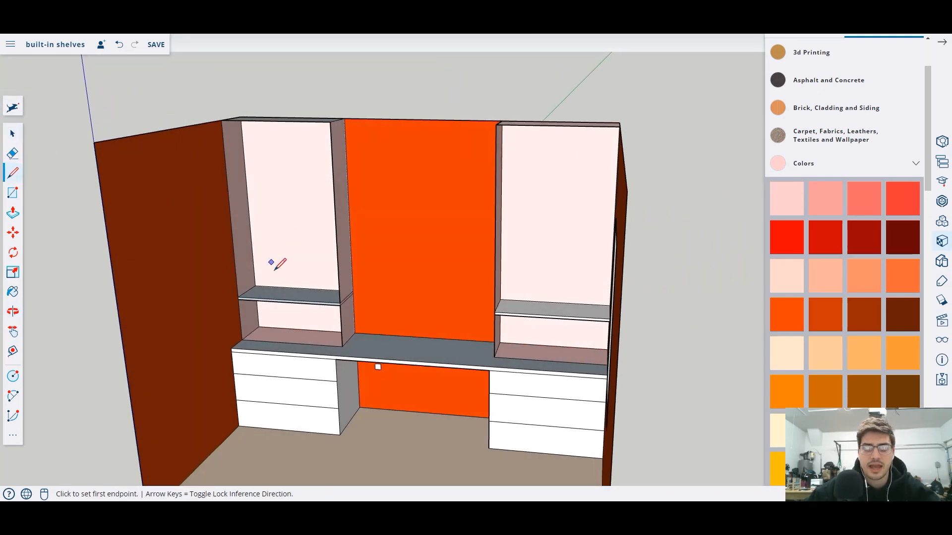
pyautogui.moveTo(284, 312); pyautogui.dragTo(391, 291, button='middle')
pyautogui.scroll(3, 228, 365)
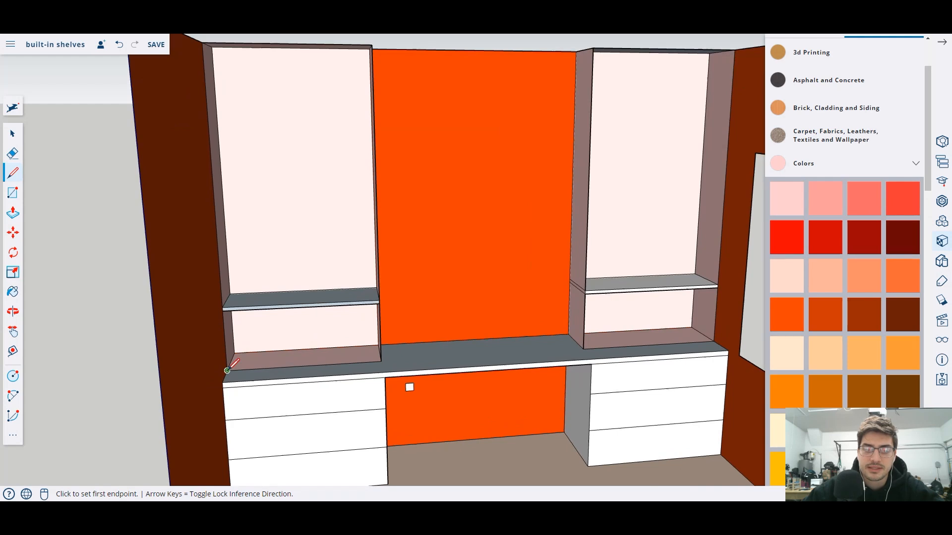
pyautogui.keyDown('shift'); pyautogui.moveTo(232, 103); pyautogui.dragTo(248, 162, button='middle'); pyautogui.keyUp('shift')
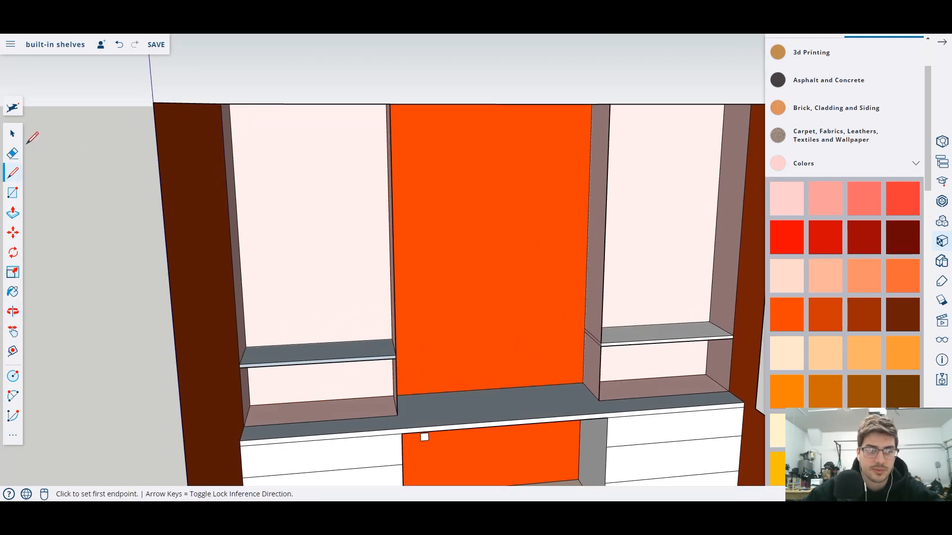
# Push/Pull the left cabinet's side panels inward, above and below the shelf, to give them thickness.
pyautogui.click(13, 213)
pyautogui.moveTo(238, 211)
pyautogui.mouseDown(button='middle')
pyautogui.moveTo(296, 211)
pyautogui.moveTo(240, 229)
pyautogui.mouseUp(button='middle')
pyautogui.click(240, 229)
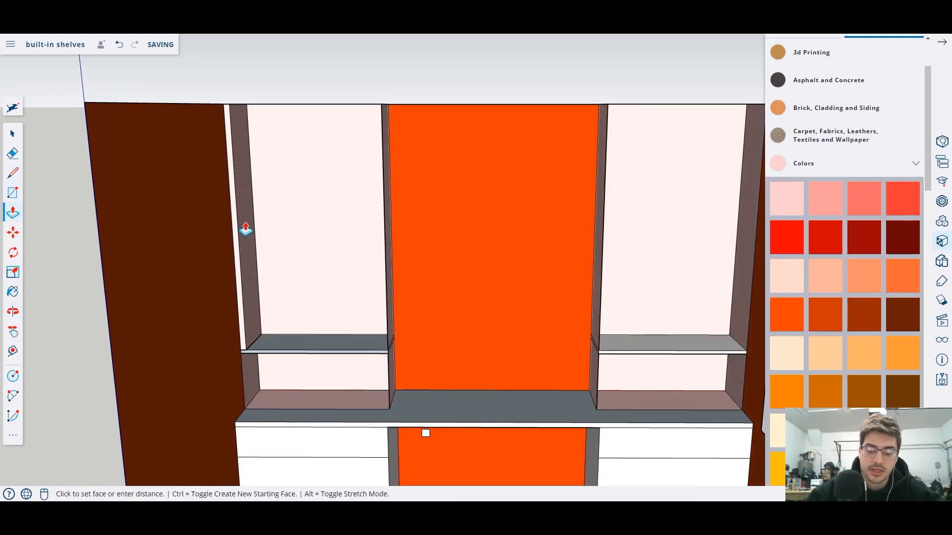
pyautogui.click(245, 230)
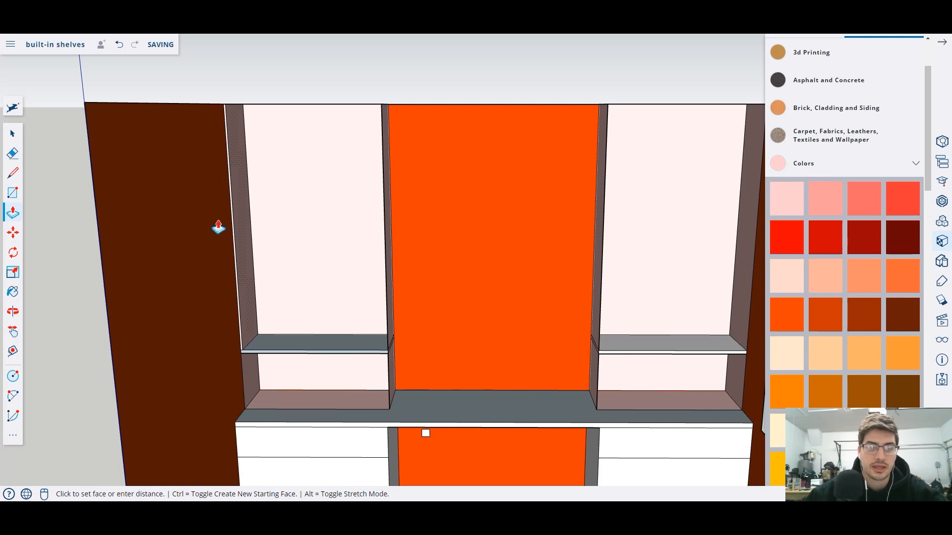
pyautogui.click(257, 385)
pyautogui.moveTo(449, 295); pyautogui.dragTo(353, 318, button='middle')
pyautogui.click(388, 321)
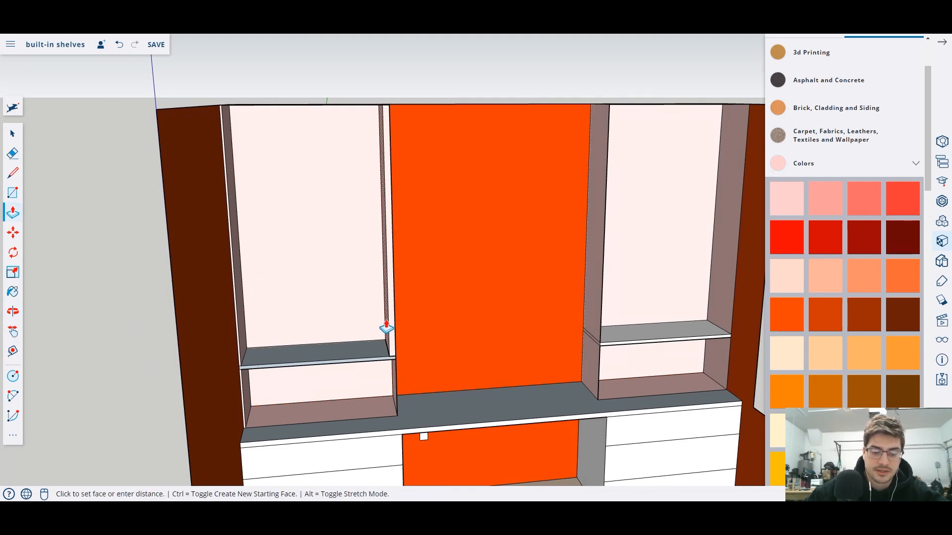
pyautogui.click(386, 328)
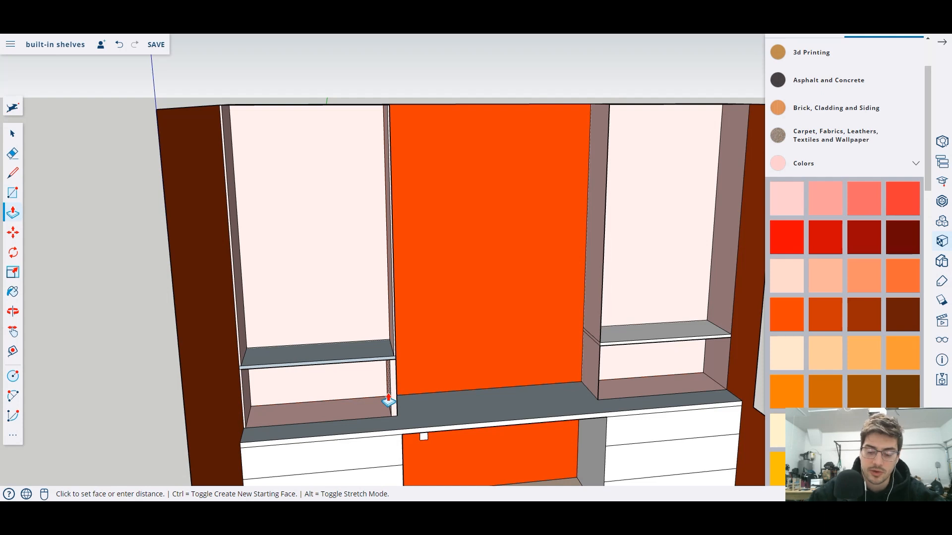
# Push/Pull the left cabinet's bottom face up and its top face down to thicken both panels.
pyautogui.scroll(-3, 520, 325)
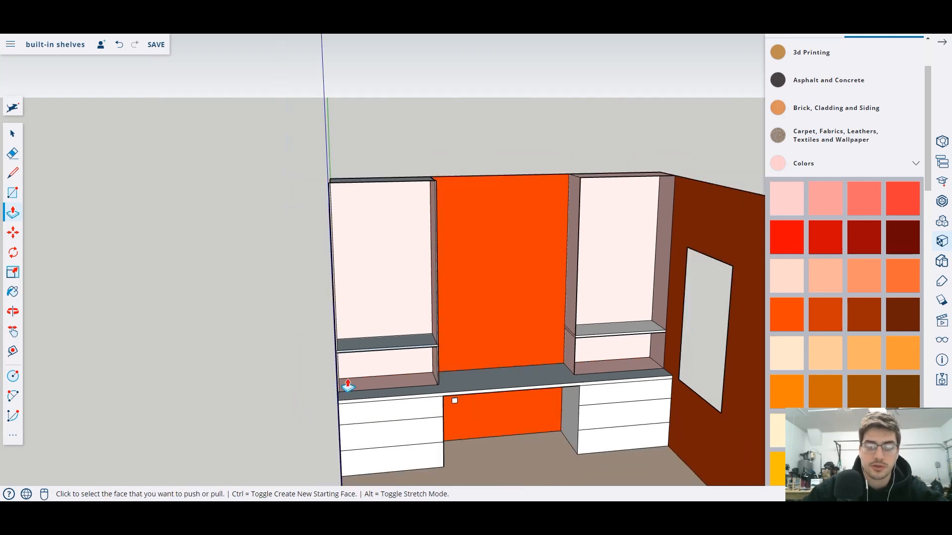
pyautogui.click(382, 384)
pyautogui.click(378, 382)
pyautogui.moveTo(366, 268); pyautogui.dragTo(350, 191, button='middle')
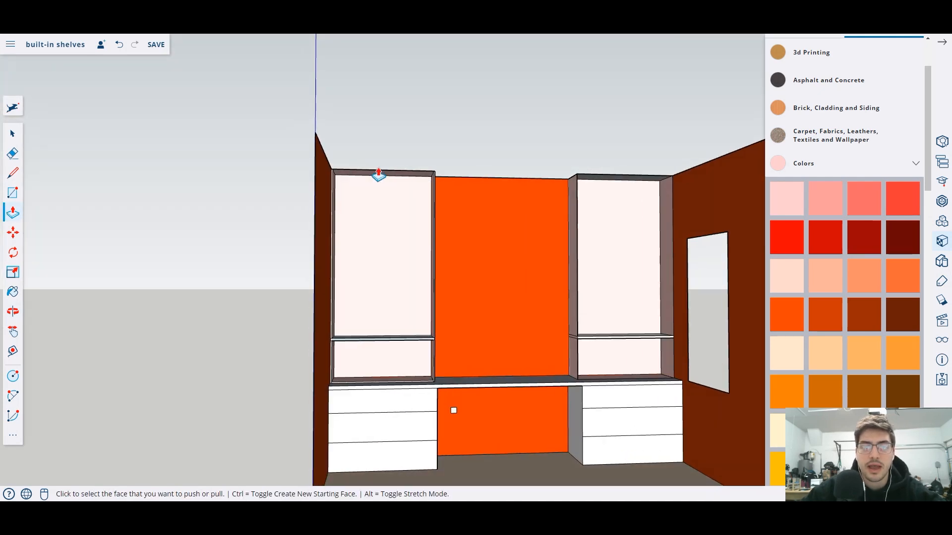
pyautogui.scroll(3, 417, 165)
pyautogui.click(372, 182)
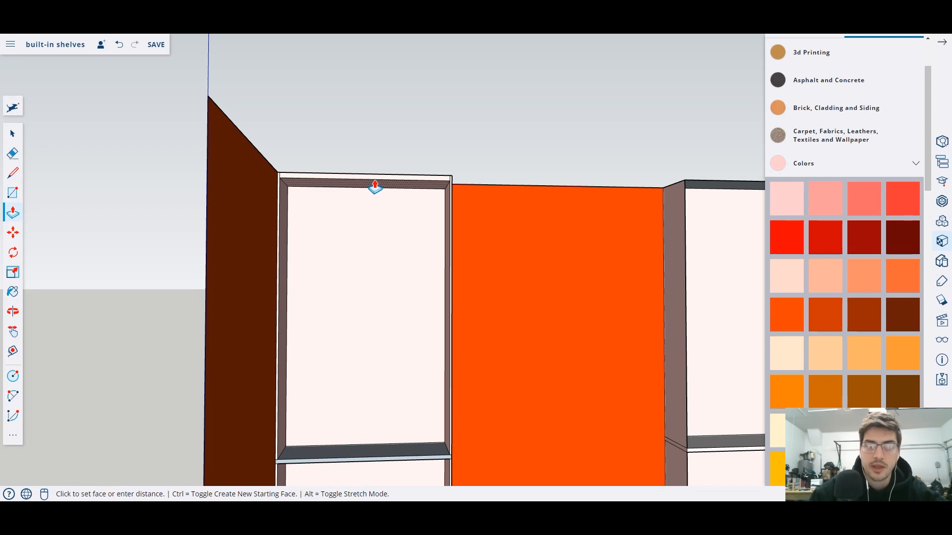
pyautogui.click(376, 187)
# Push/Pull the right cabinet's bottom and side faces inward, above and below the shelf, to thicken the panels.
pyautogui.scroll(-3, 500, 234)
pyautogui.moveTo(524, 276); pyautogui.dragTo(344, 236, button='middle')
pyautogui.scroll(5, 377, 223)
pyautogui.moveTo(527, 353); pyautogui.dragTo(436, 340, button='middle')
pyautogui.click(434, 343)
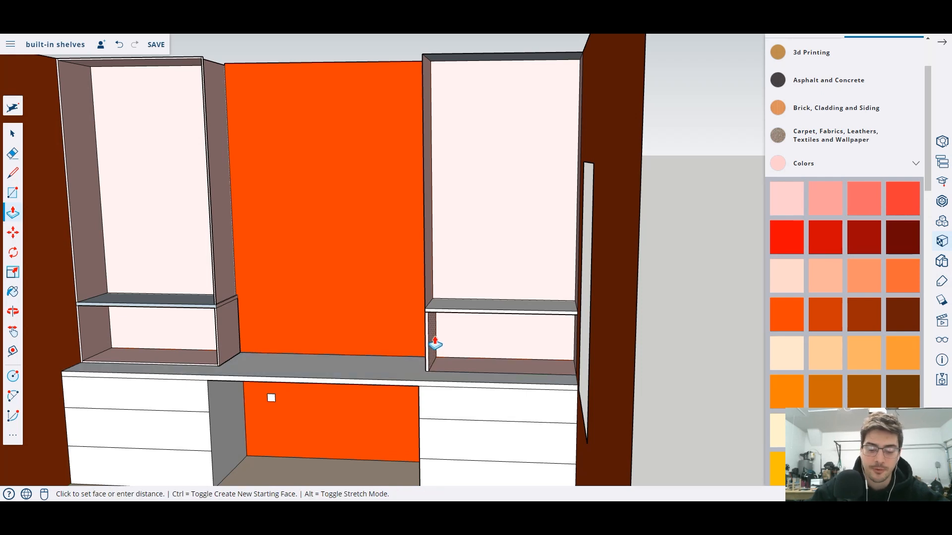
pyautogui.click(476, 364)
pyautogui.moveTo(569, 333)
pyautogui.mouseDown(button='middle')
pyautogui.moveTo(596, 325)
pyautogui.moveTo(574, 342)
pyautogui.mouseUp(button='middle')
pyautogui.click(574, 342)
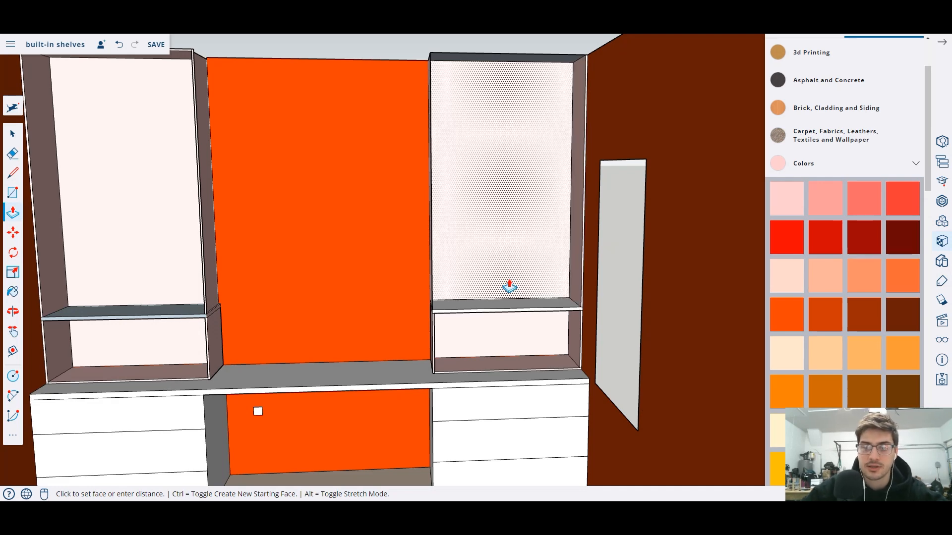
pyautogui.moveTo(510, 287); pyautogui.dragTo(410, 283, button='middle')
pyautogui.click(443, 288)
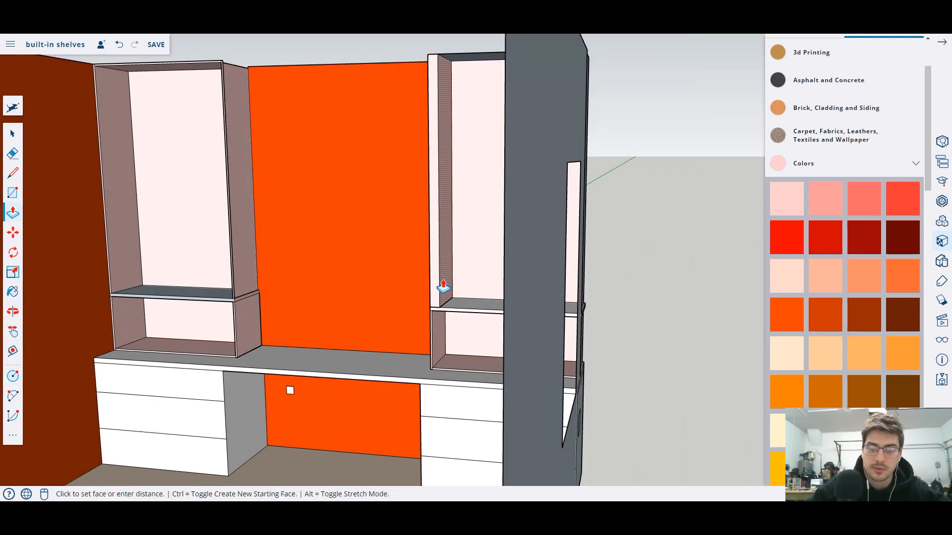
pyautogui.click(442, 287)
# Push/Pull the right cabinet's top face downward to thicken the top panel.
pyautogui.moveTo(478, 114); pyautogui.dragTo(510, 47, button='middle')
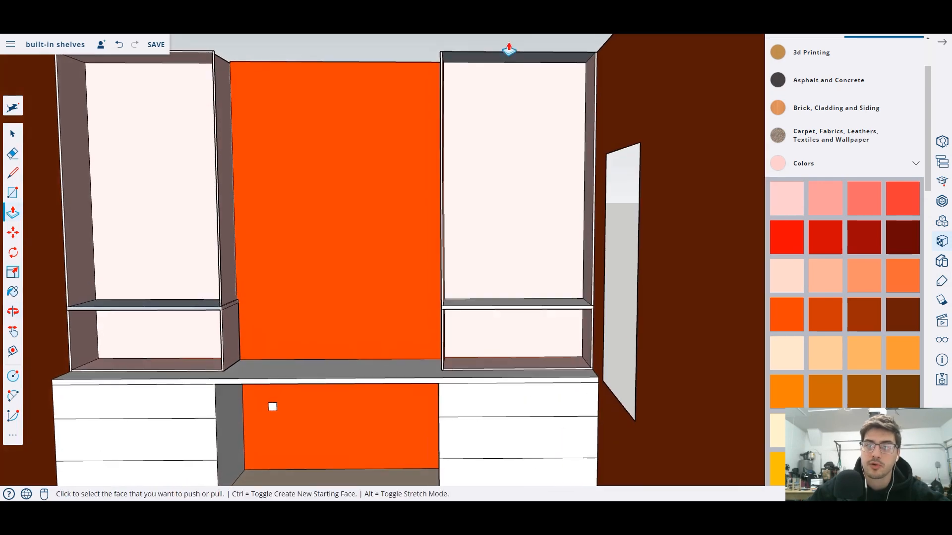
pyautogui.click(505, 60)
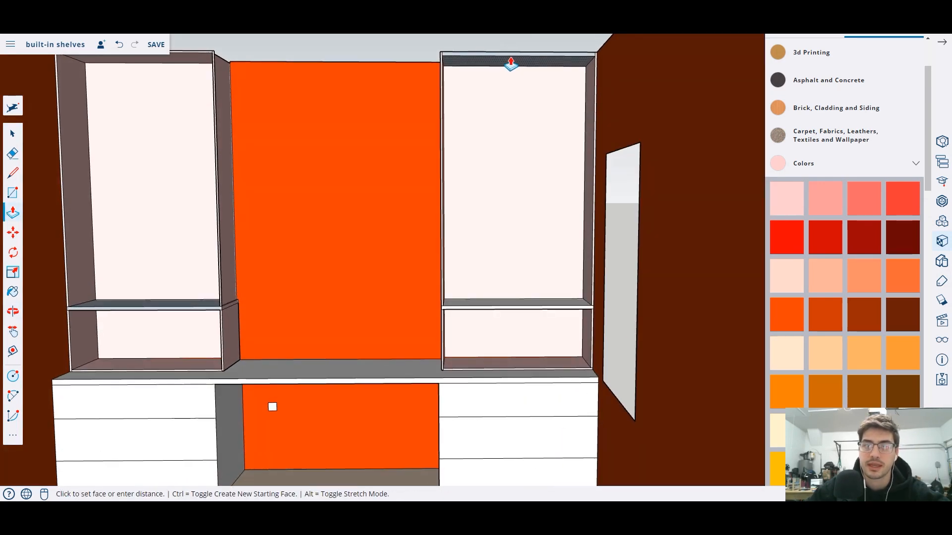
pyautogui.click(510, 64)
# Draw a line from front to back at shelf height on the left upper cabinet's side facing the orange wall.
pyautogui.scroll(-4, 347, 169)
pyautogui.moveTo(301, 220); pyautogui.dragTo(383, 242, button='middle')
pyautogui.scroll(3, 383, 242)
pyautogui.moveTo(430, 267); pyautogui.dragTo(387, 225, button='middle')
pyautogui.scroll(-2, 341, 228)
pyautogui.scroll(5, 382, 246)
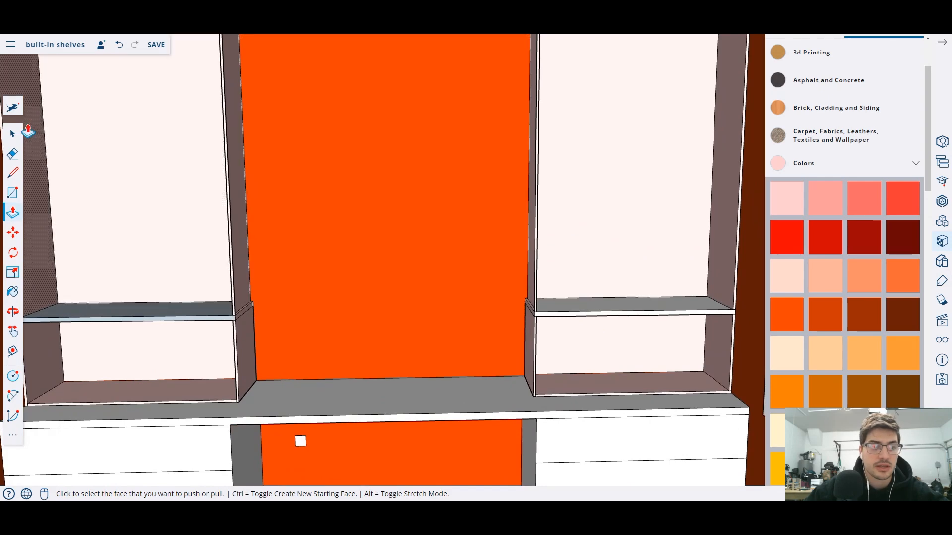
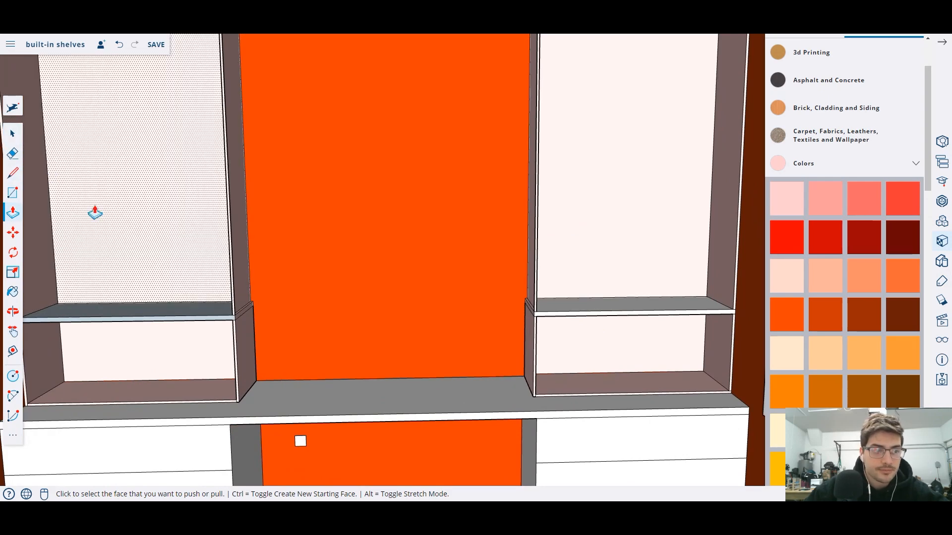
pyautogui.click(15, 174)
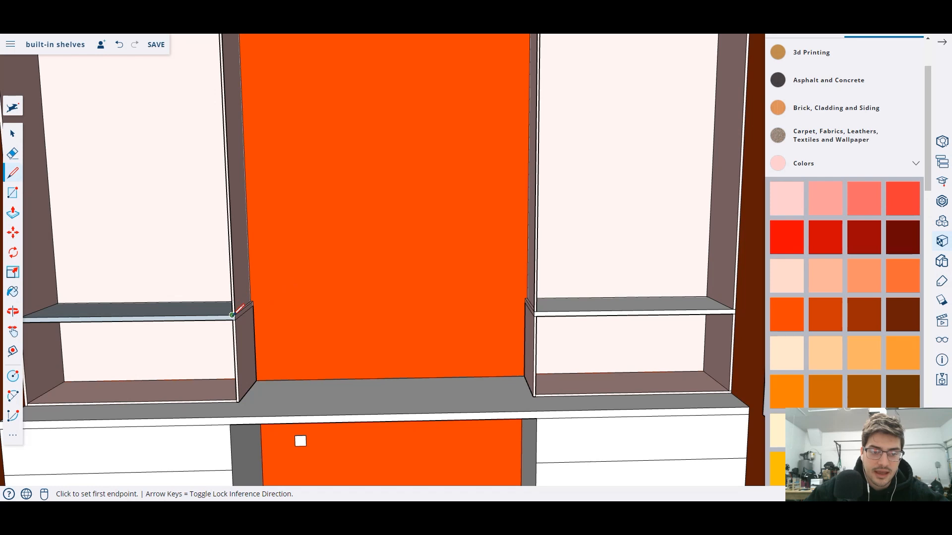
pyautogui.click(234, 314)
pyautogui.click(253, 300)
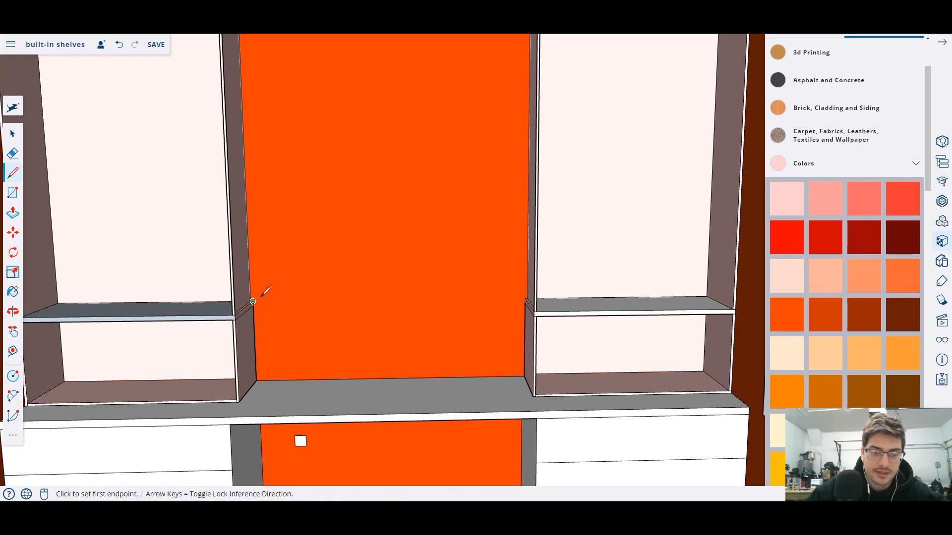
# Draw the vertical back edge and the top edge of the left upper cabinet's inner side to close that side with a face.
pyautogui.scroll(-1, 251, 297)
pyautogui.click(251, 294)
pyautogui.keyDown('shift'); pyautogui.moveTo(247, 187); pyautogui.dragTo(250, 344, button='middle'); pyautogui.keyUp('shift')
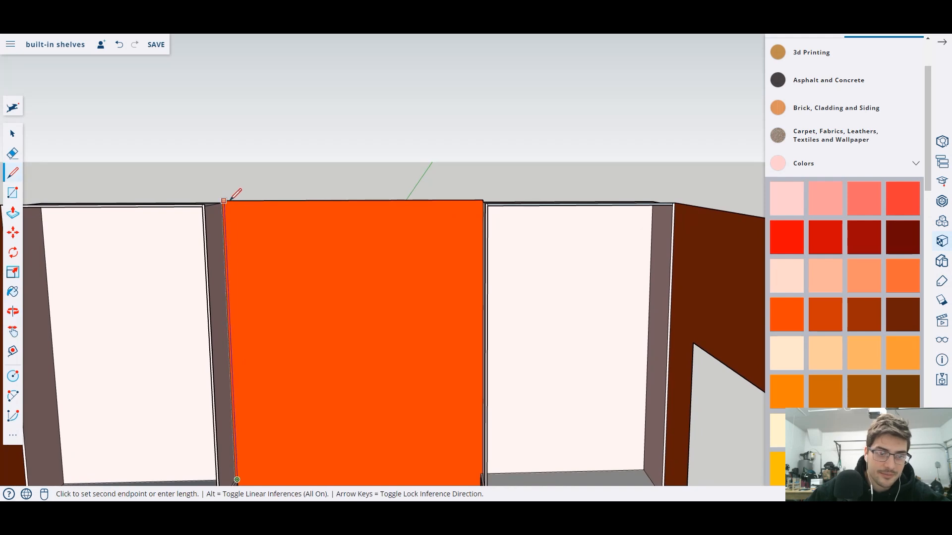
pyautogui.scroll(3, 204, 188)
pyautogui.click(195, 189)
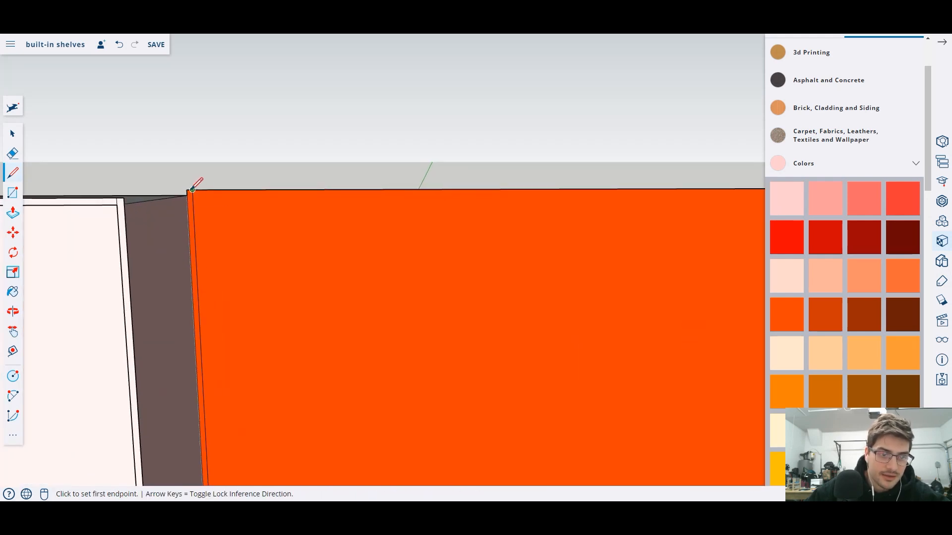
pyautogui.click(192, 189)
pyautogui.click(116, 198)
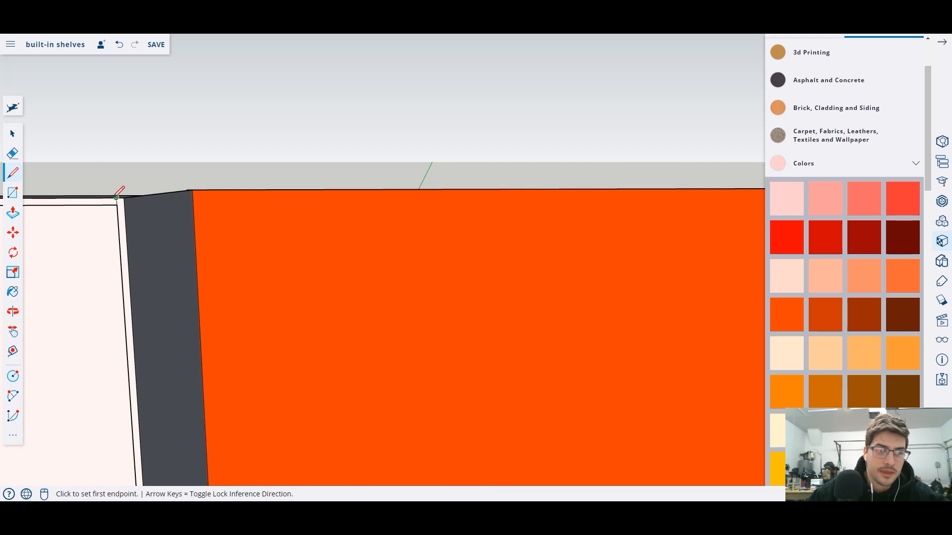
# Draw the vertical back edge and the top edge on the right upper cabinet's side facing the orange wall to close that side.
pyautogui.scroll(-5, 552, 265)
pyautogui.moveTo(552, 266); pyautogui.dragTo(501, 403, button='middle')
pyautogui.scroll(-4, 567, 301)
pyautogui.scroll(5, 504, 424)
pyautogui.click(490, 416)
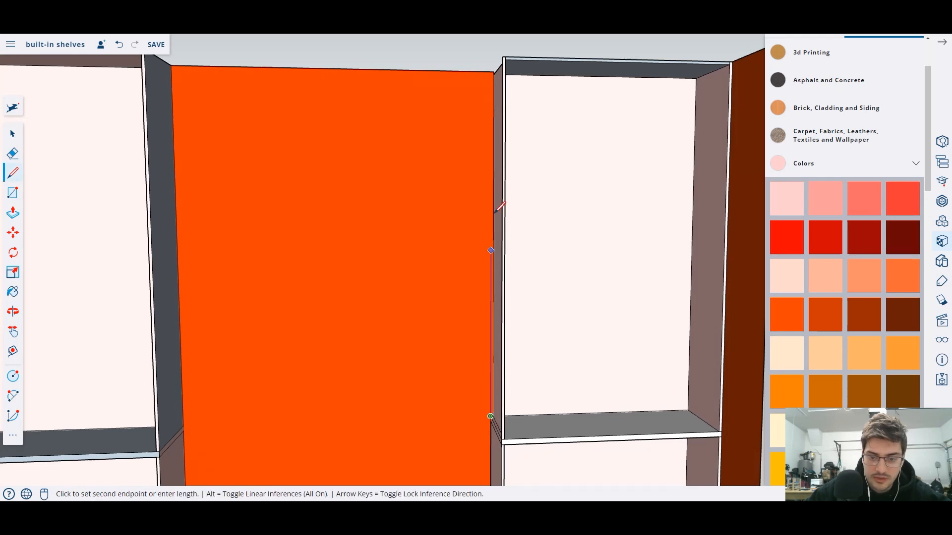
pyautogui.click(494, 73)
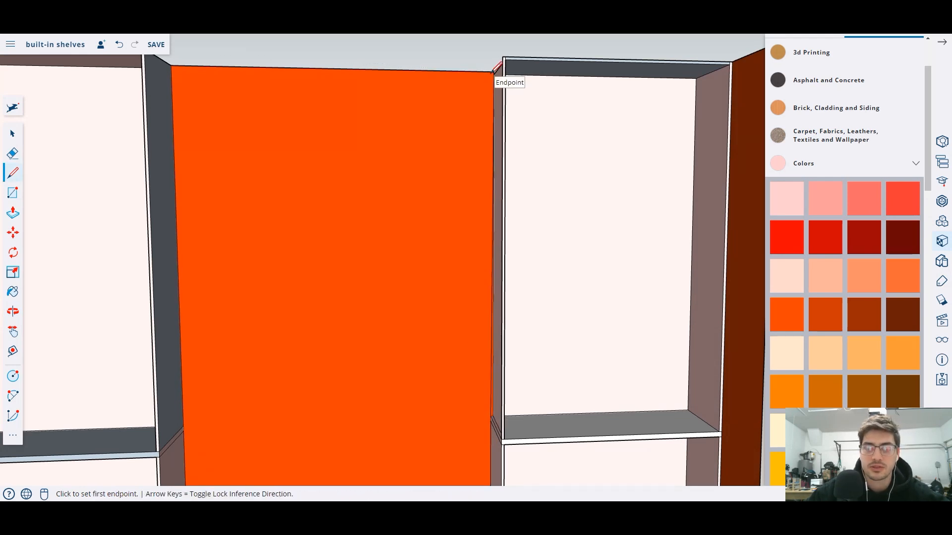
pyautogui.click(490, 416)
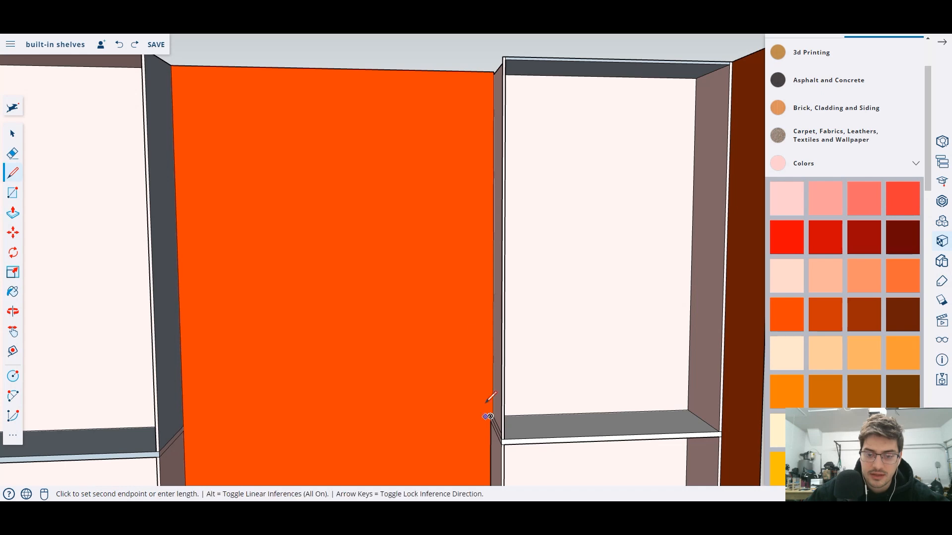
pyautogui.moveTo(476, 132); pyautogui.dragTo(463, 219, button='middle')
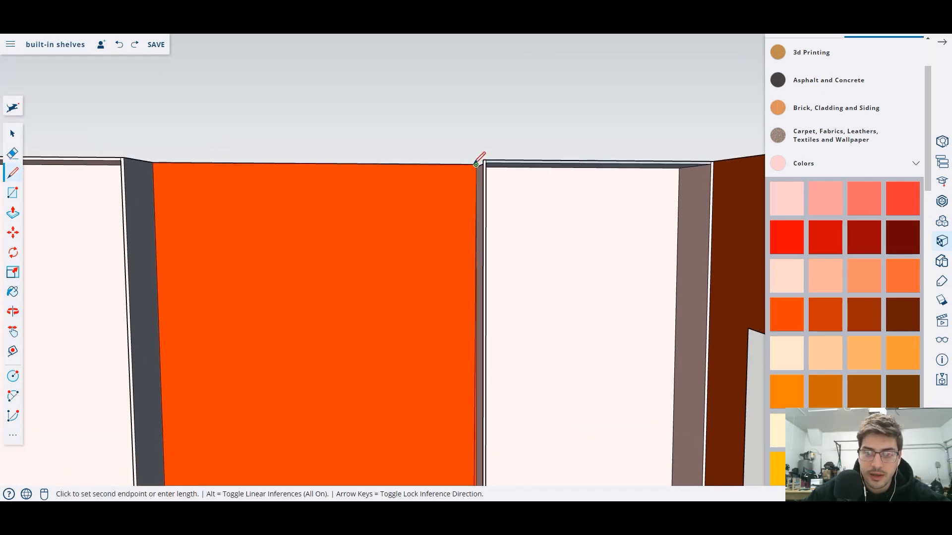
pyautogui.click(474, 164)
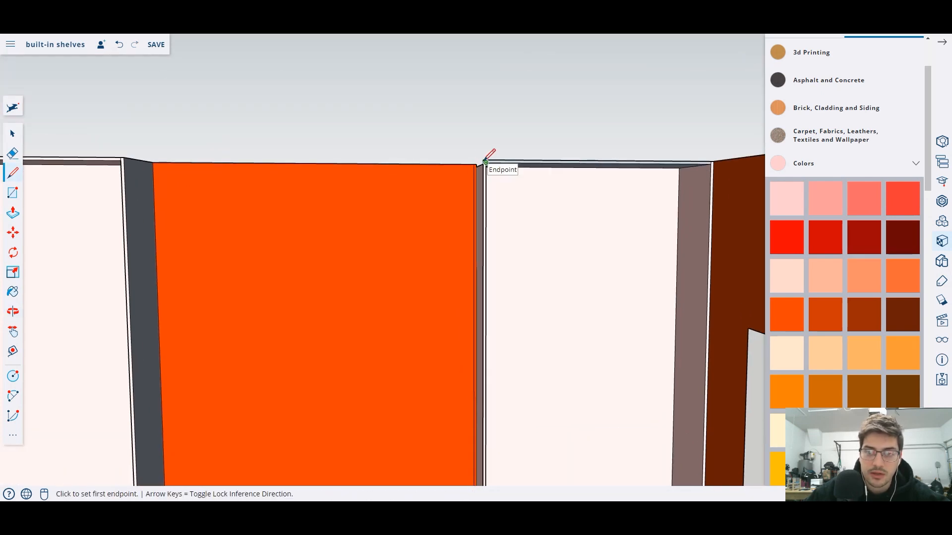
pyautogui.click(482, 160)
pyautogui.click(474, 164)
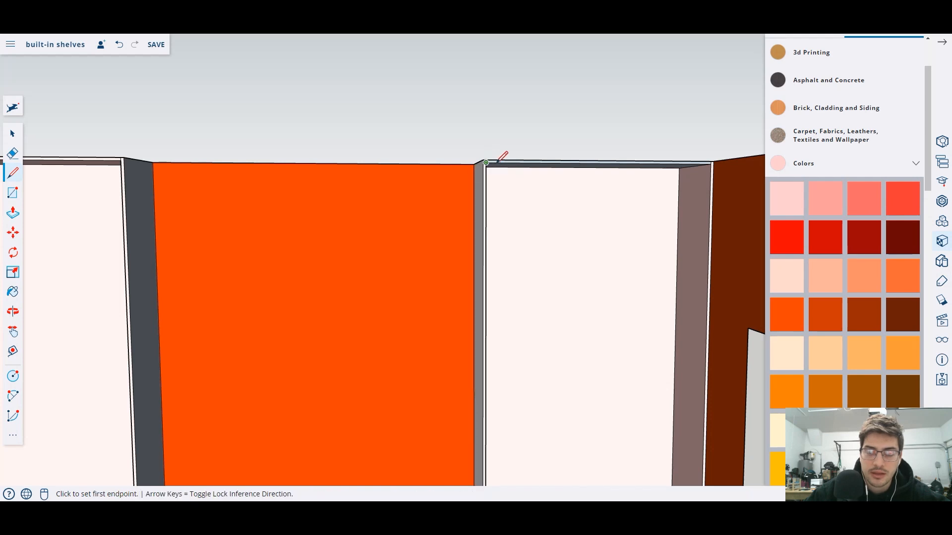
# Draw a short vertical line up from the shelf's front corner on the left upper cabinet to close the opening above with a face.
pyautogui.scroll(-3, 501, 157)
pyautogui.scroll(3, 461, 210)
pyautogui.scroll(-5, 466, 93)
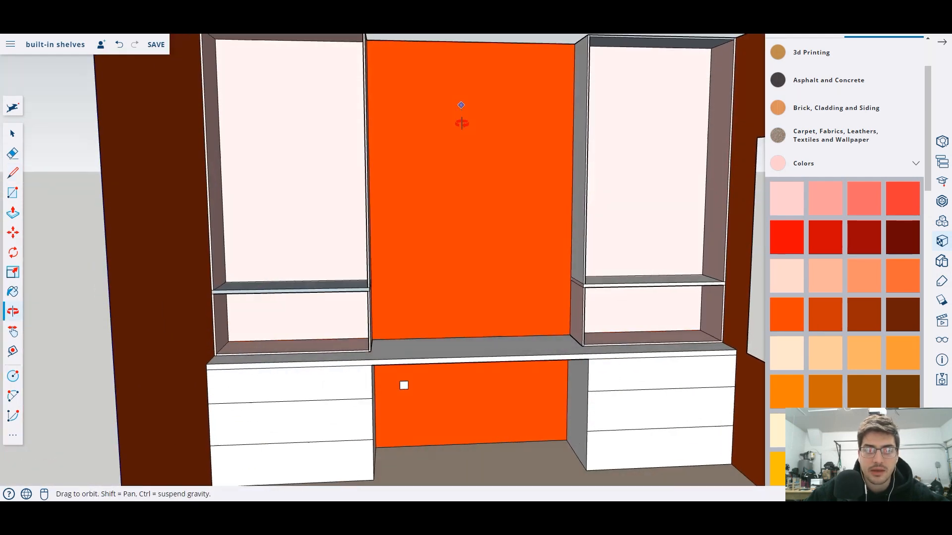
pyautogui.moveTo(465, 155); pyautogui.dragTo(400, 278, button='middle')
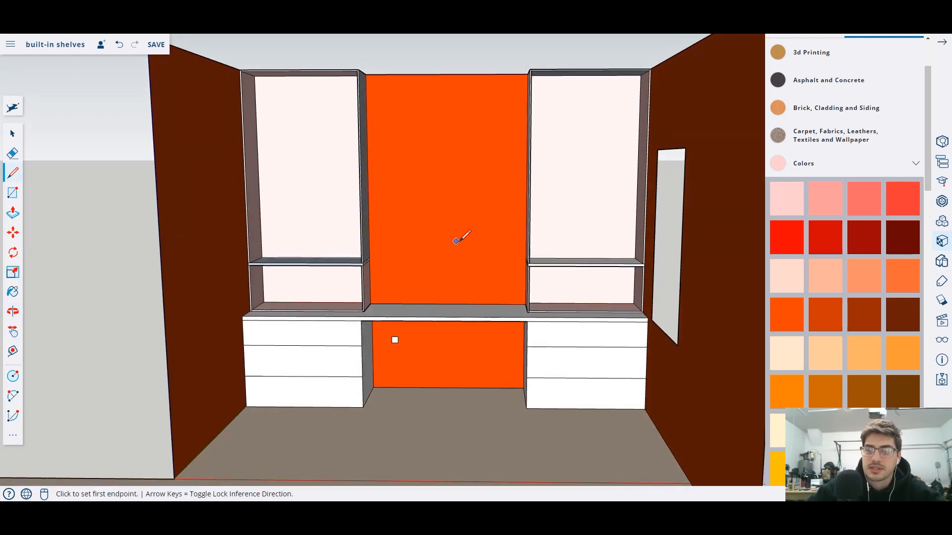
pyautogui.scroll(2, 466, 255)
pyautogui.scroll(-1, 419, 256)
pyautogui.scroll(1, 404, 231)
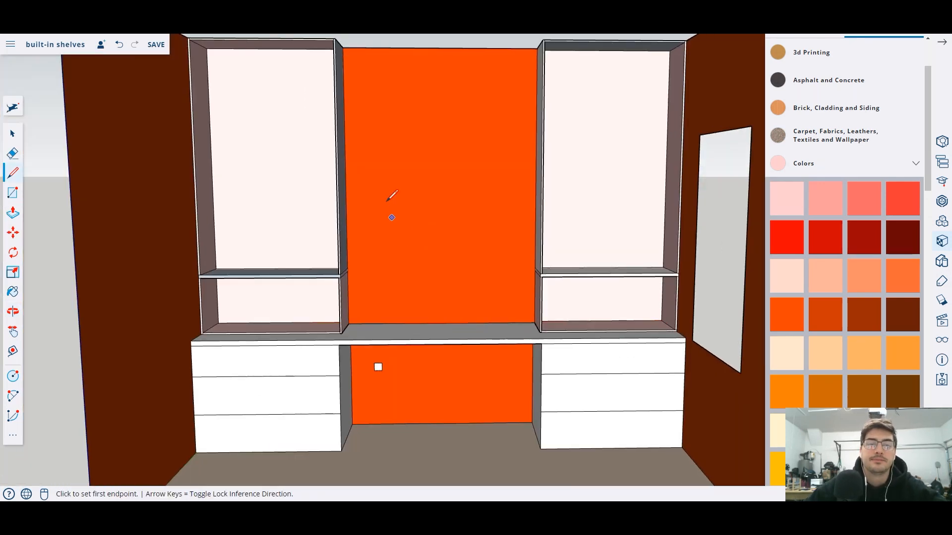
pyautogui.scroll(3, 271, 287)
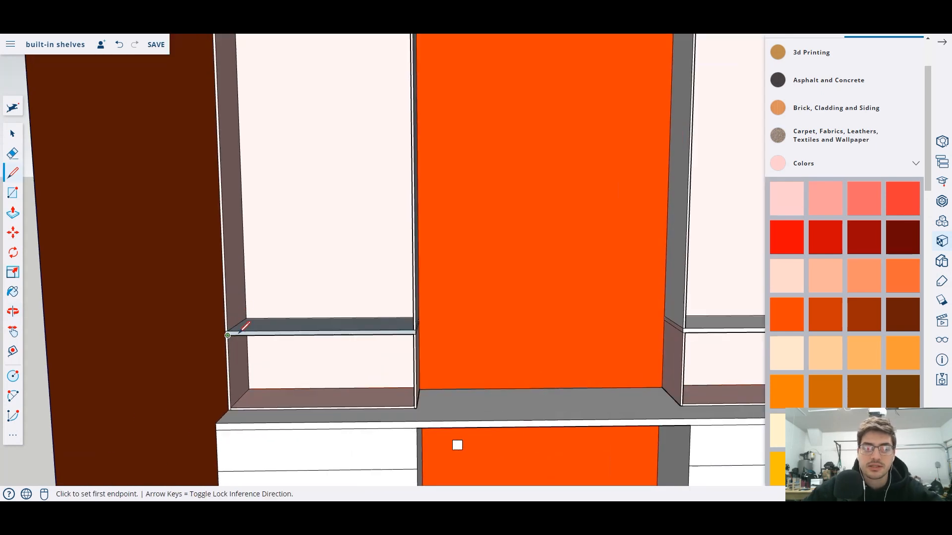
pyautogui.scroll(2, 413, 329)
pyautogui.click(414, 329)
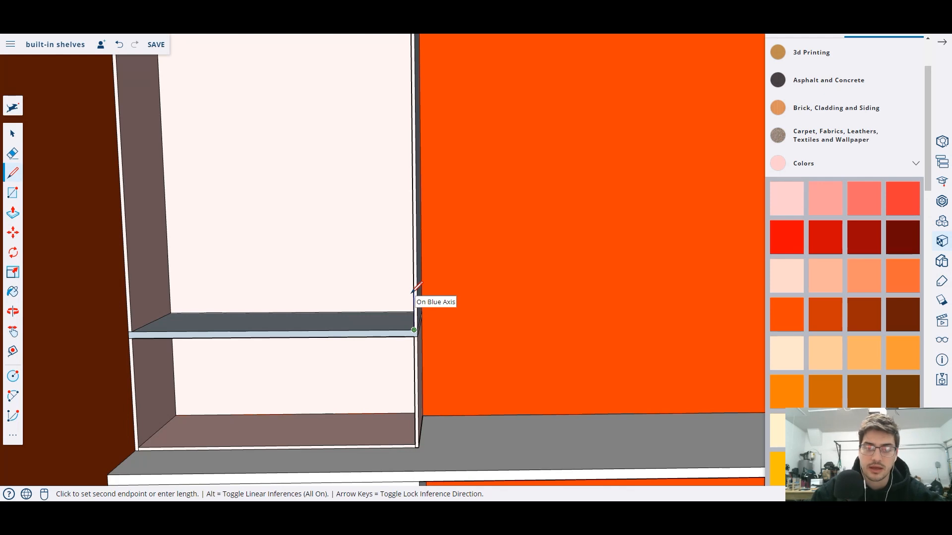
pyautogui.click(413, 290)
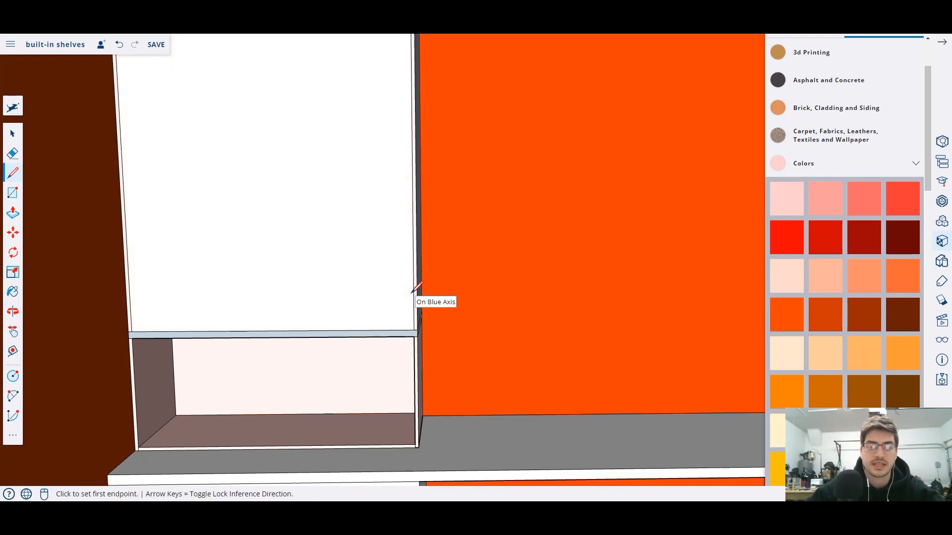
# Draw two closely spaced horizontal lines across the left cabinet's front face to outline the first shelf above the existing one.
pyautogui.click(413, 249)
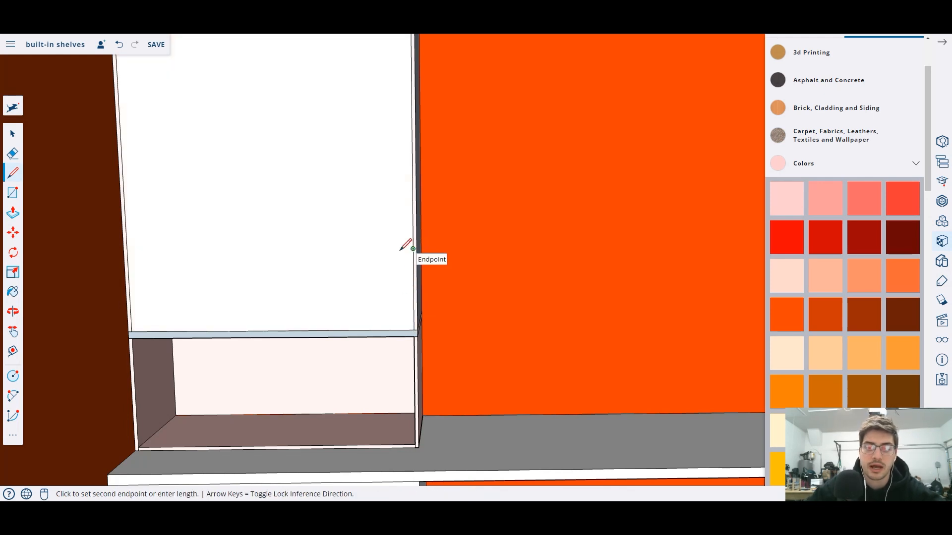
pyautogui.click(128, 250)
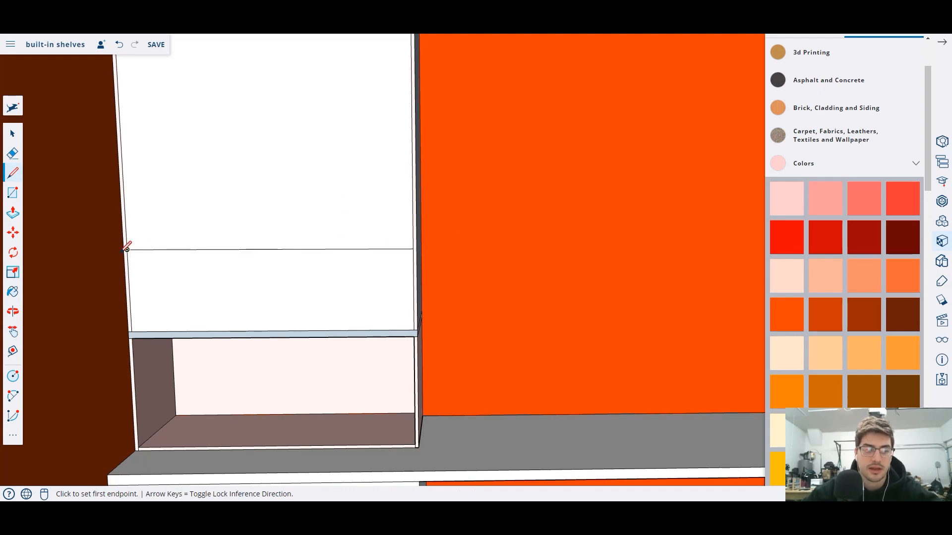
pyautogui.click(126, 249)
pyautogui.press('Escape')
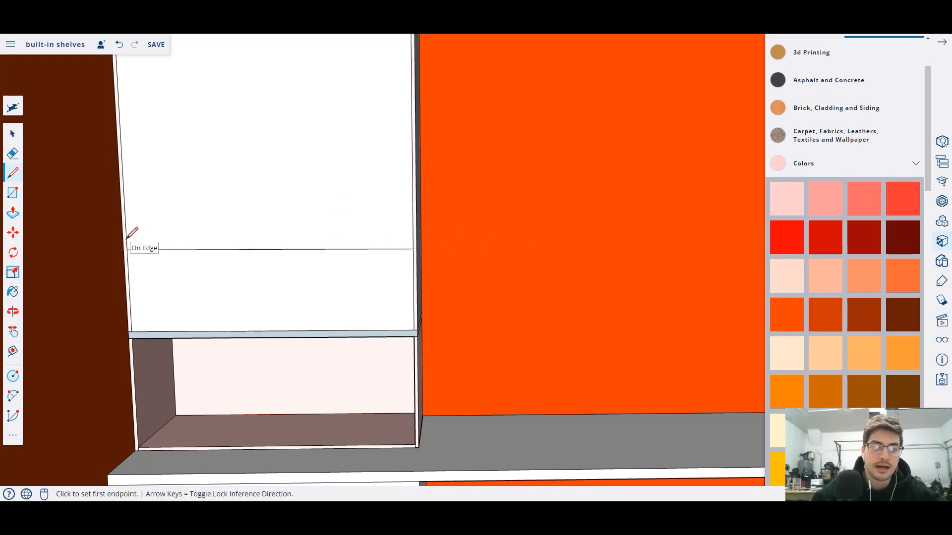
pyautogui.click(127, 243)
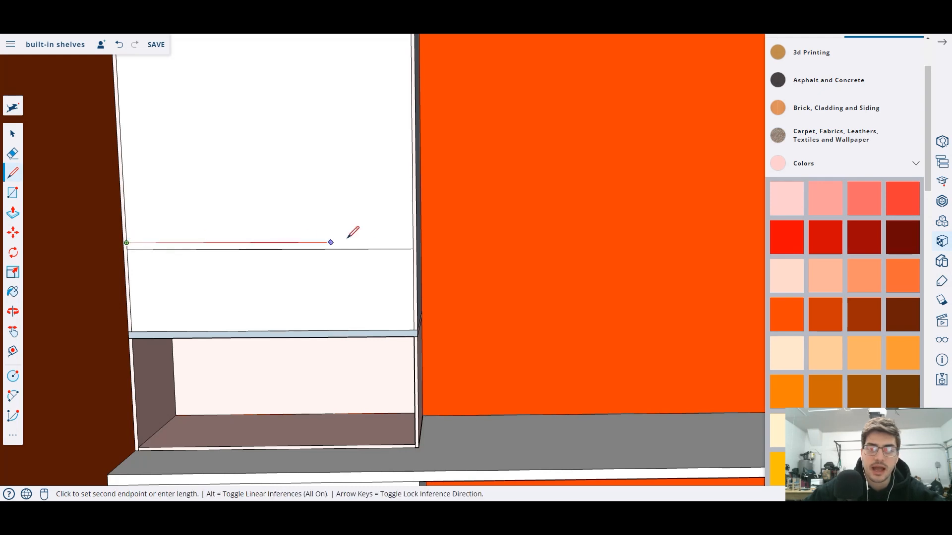
pyautogui.click(415, 240)
# Outline a second shelf with two closely spaced horizontal lines across the left cabinet's front face, above the first outline.
pyautogui.scroll(-2, 398, 219)
pyautogui.scroll(-3, 402, 213)
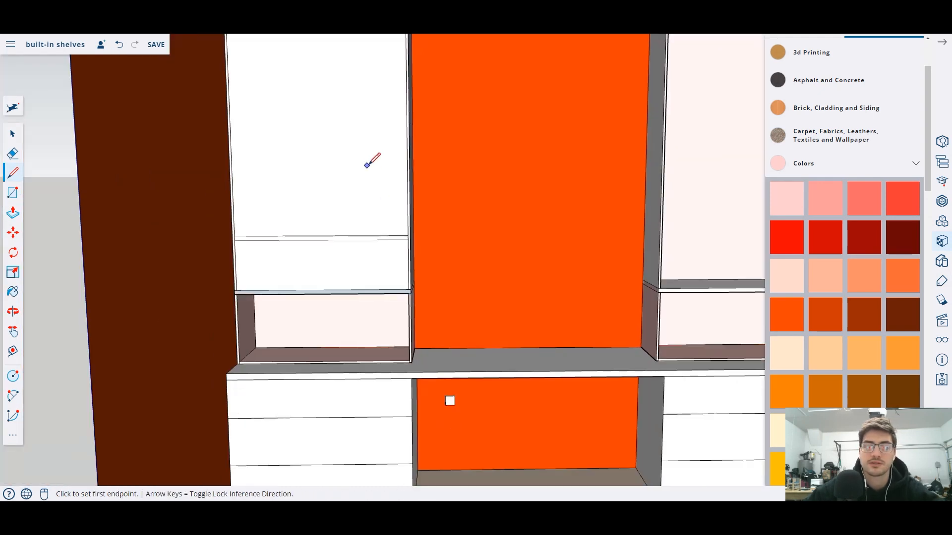
pyautogui.click(392, 286)
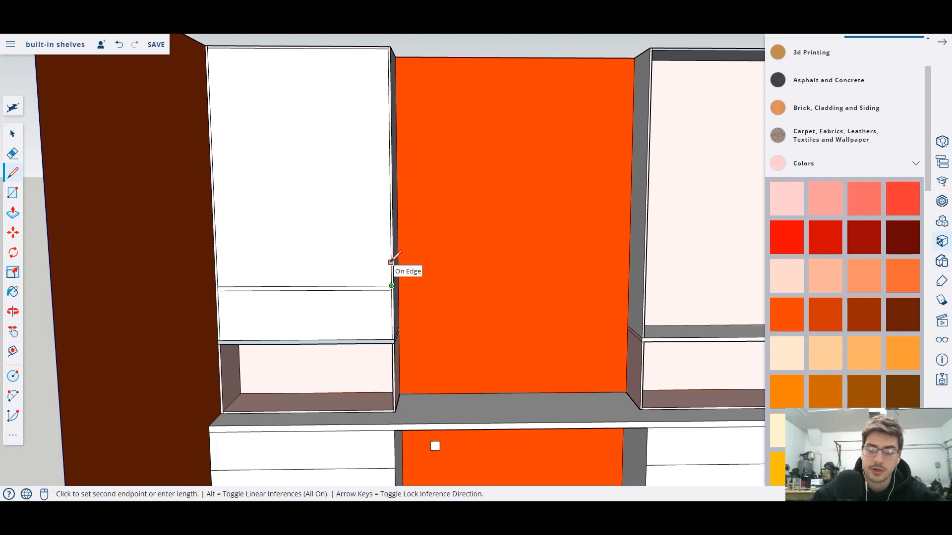
pyautogui.press('Escape')
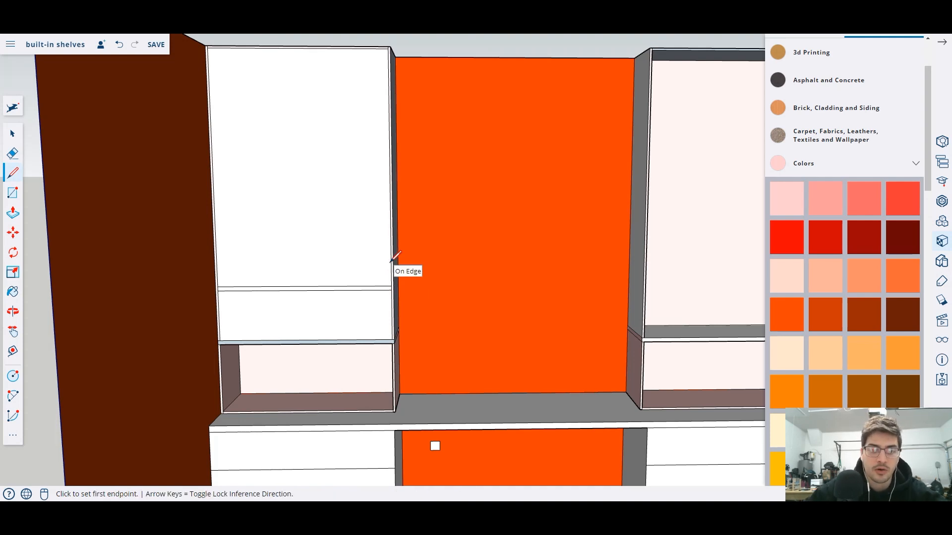
pyautogui.click(391, 236)
pyautogui.click(219, 237)
pyautogui.click(216, 236)
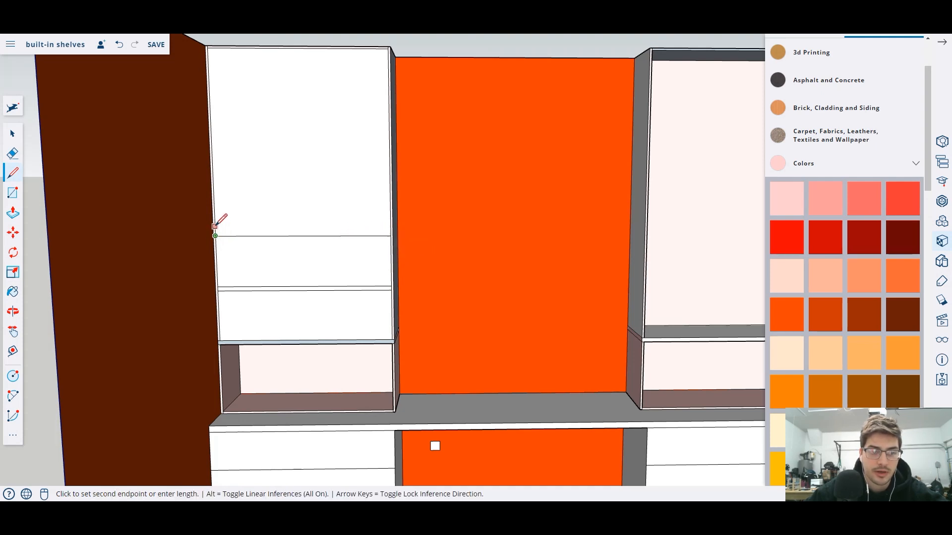
pyautogui.scroll(3, 215, 227)
pyautogui.press('Escape')
pyautogui.click(218, 242)
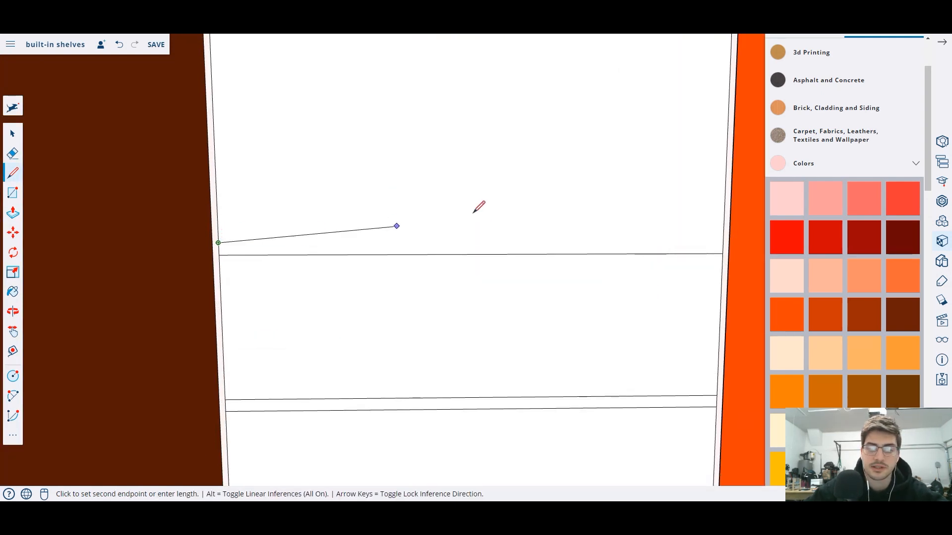
pyautogui.scroll(-3, 614, 199)
pyautogui.click(675, 223)
pyautogui.click(674, 221)
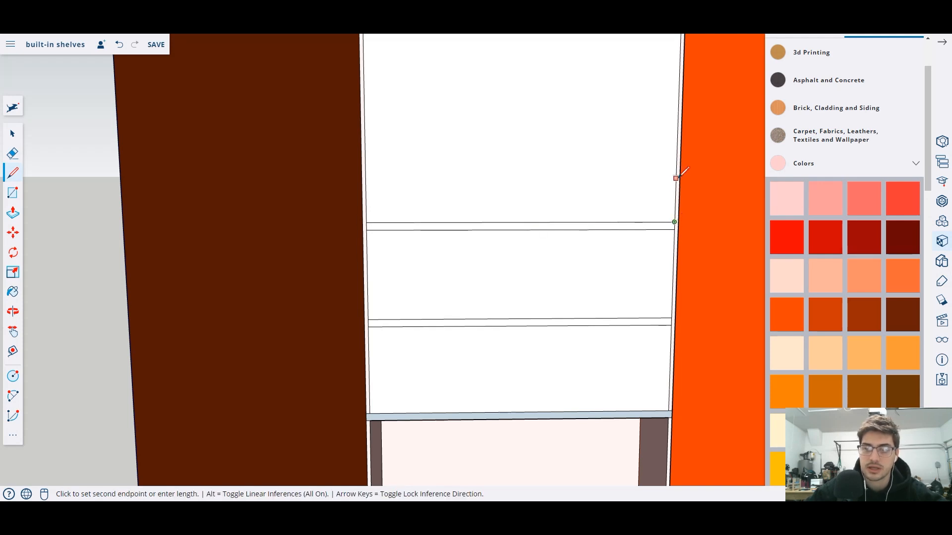
pyautogui.press('Escape')
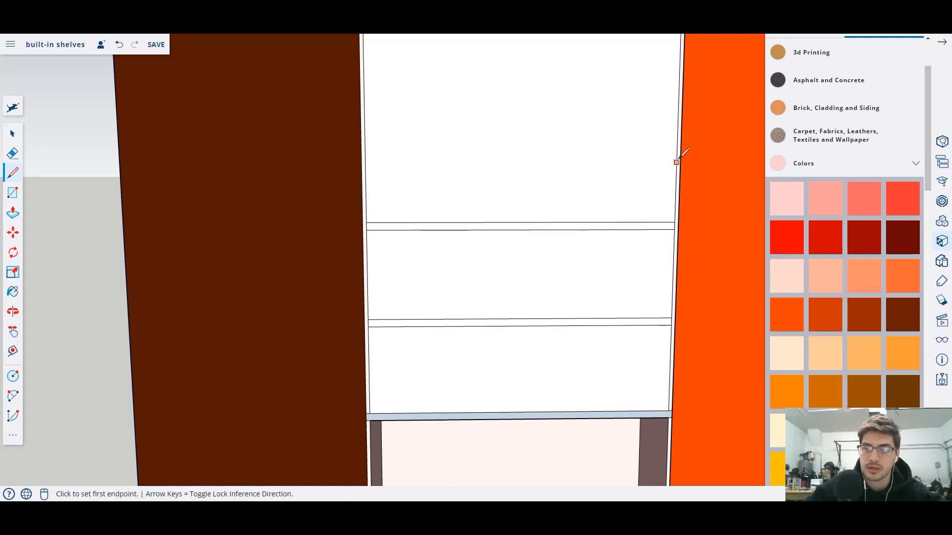
# Outline a third shelf with two closely spaced horizontal lines across the left cabinet's front face, above the second outline.
pyautogui.click(677, 130)
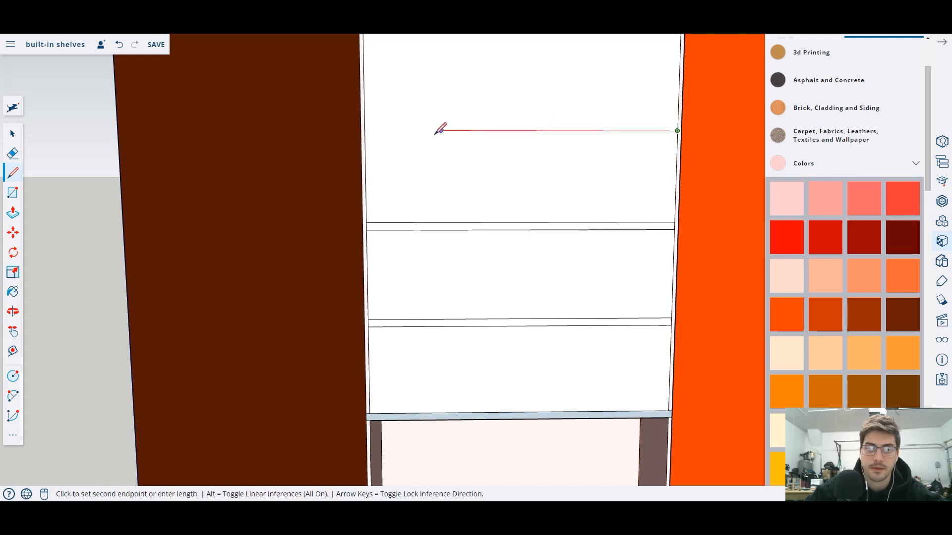
pyautogui.click(365, 130)
pyautogui.click(365, 130)
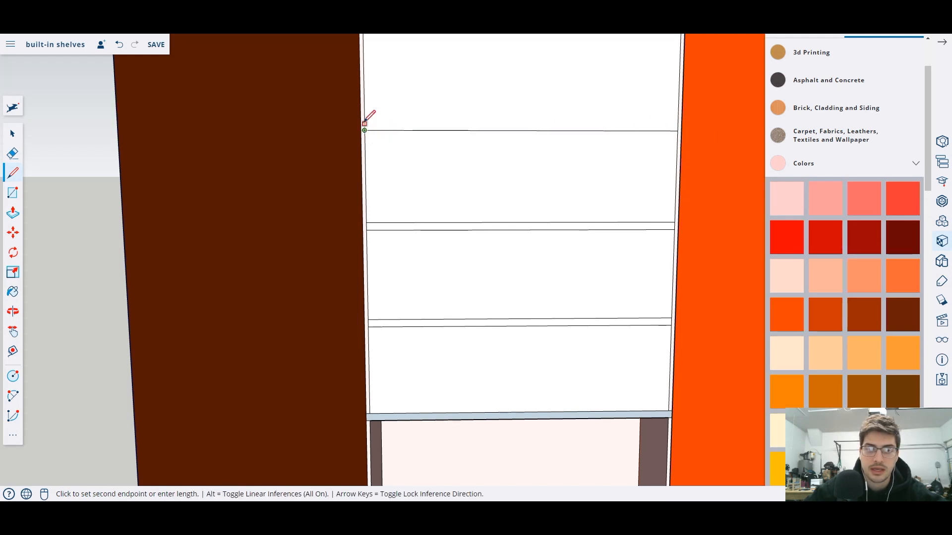
pyautogui.click(365, 122)
pyautogui.click(365, 121)
pyautogui.click(678, 123)
# Outline a fourth shelf with two closely spaced horizontal lines across the left upper cabinet's front face, above the third outline.
pyautogui.scroll(-10, 678, 122)
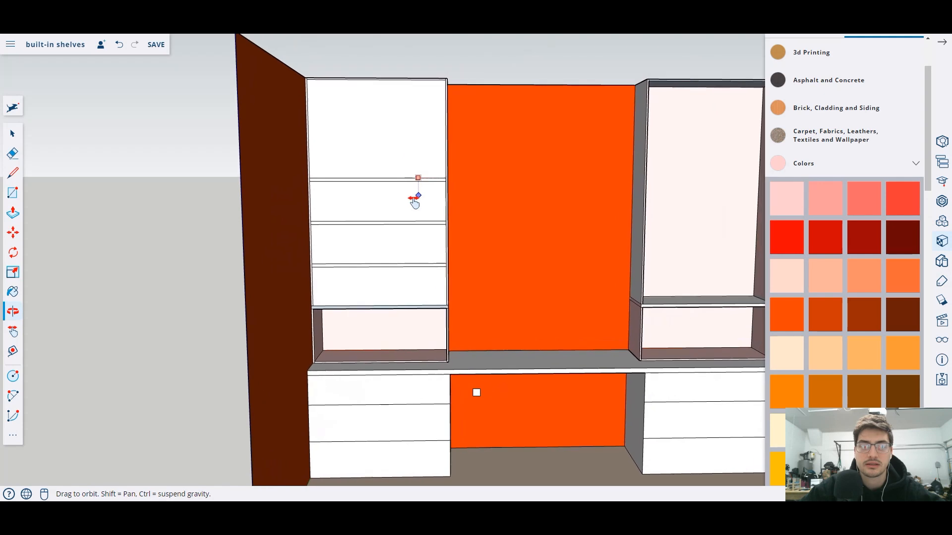
pyautogui.scroll(5, 396, 177)
pyautogui.click(179, 186)
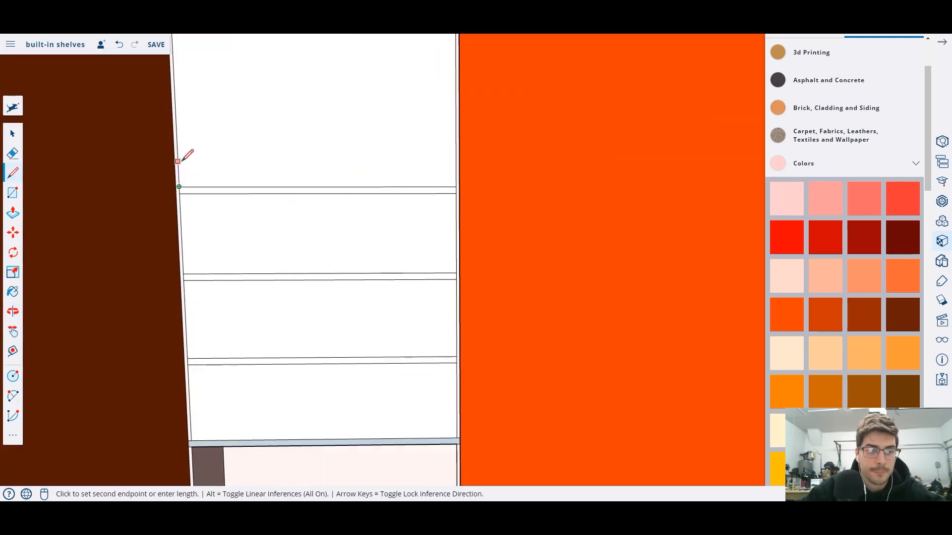
pyautogui.click(181, 160)
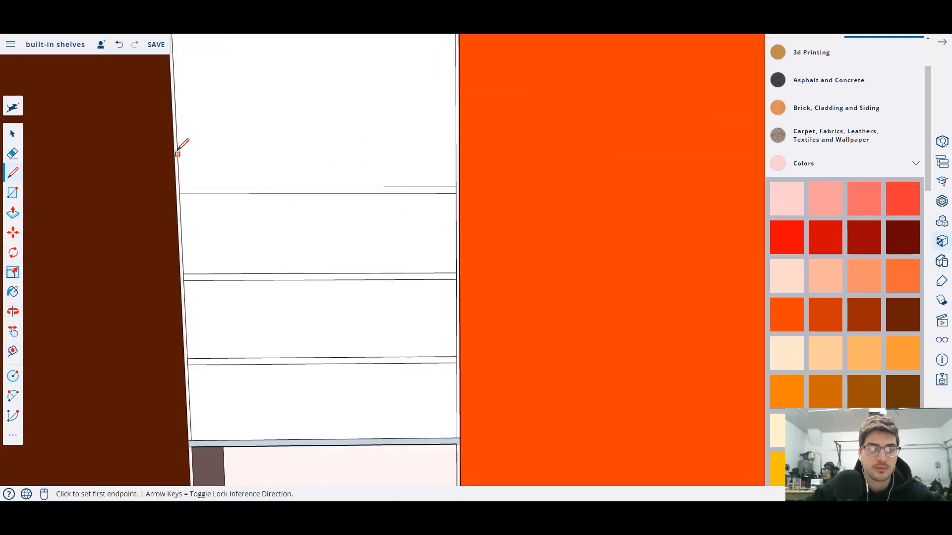
pyautogui.click(175, 104)
pyautogui.click(455, 105)
pyautogui.click(455, 105)
pyautogui.press('Escape')
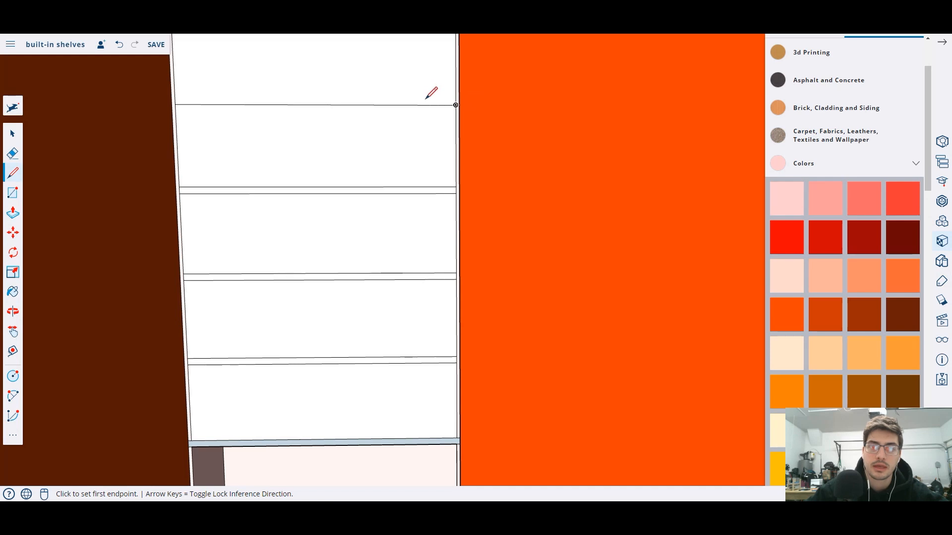
pyautogui.click(455, 98)
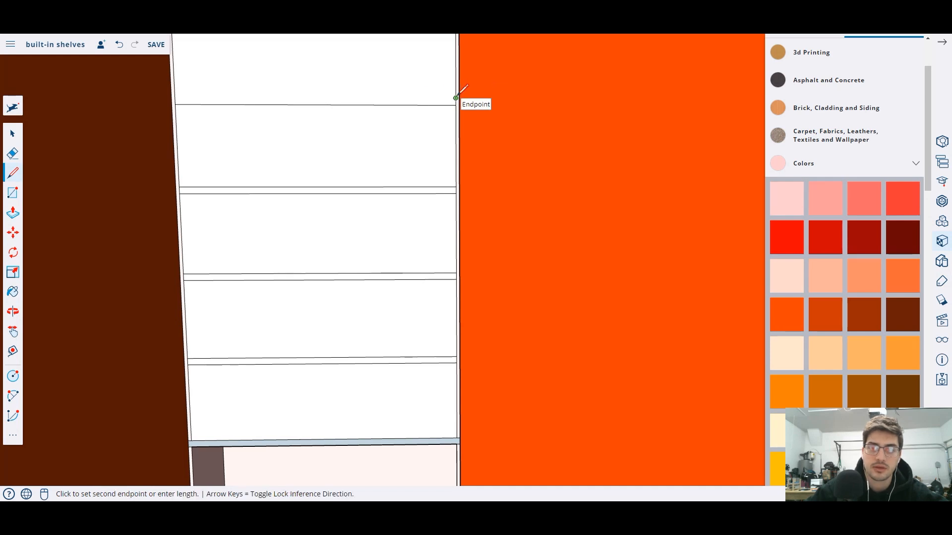
pyautogui.click(175, 97)
pyautogui.scroll(-5, 238, 75)
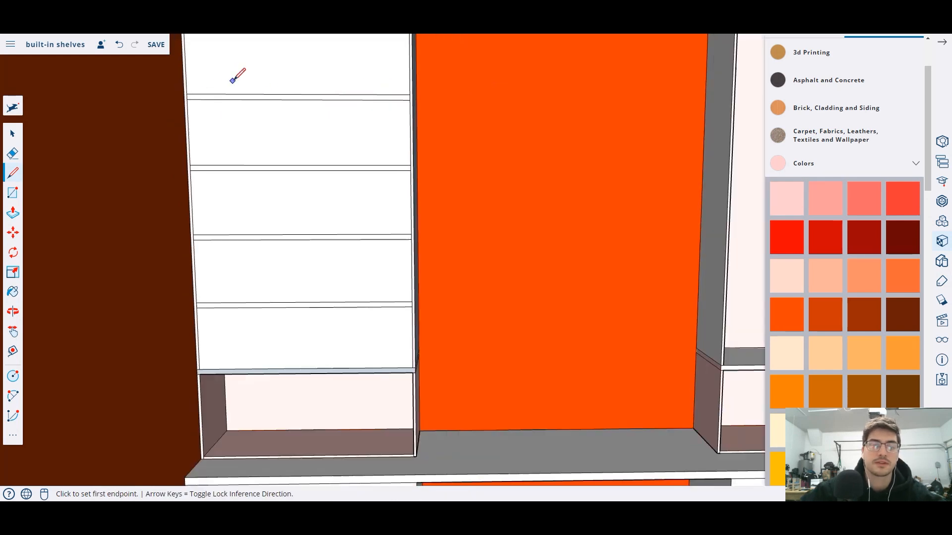
# Draw a horizontal line across the left cabinet's front face just below its top edge to mark off a header strip.
pyautogui.moveTo(238, 75); pyautogui.dragTo(353, 172, button='middle')
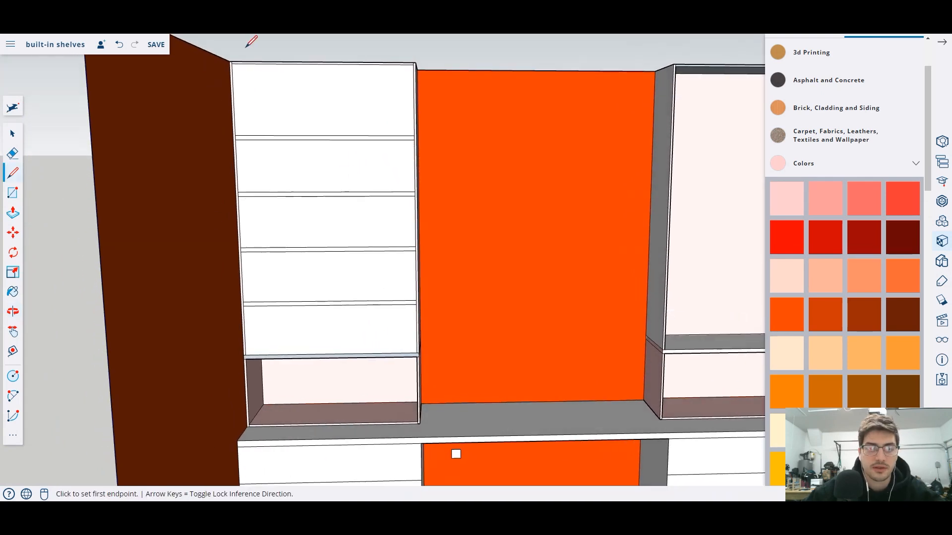
pyautogui.scroll(2, 263, 64)
pyautogui.click(222, 61)
pyautogui.click(223, 84)
pyautogui.click(223, 85)
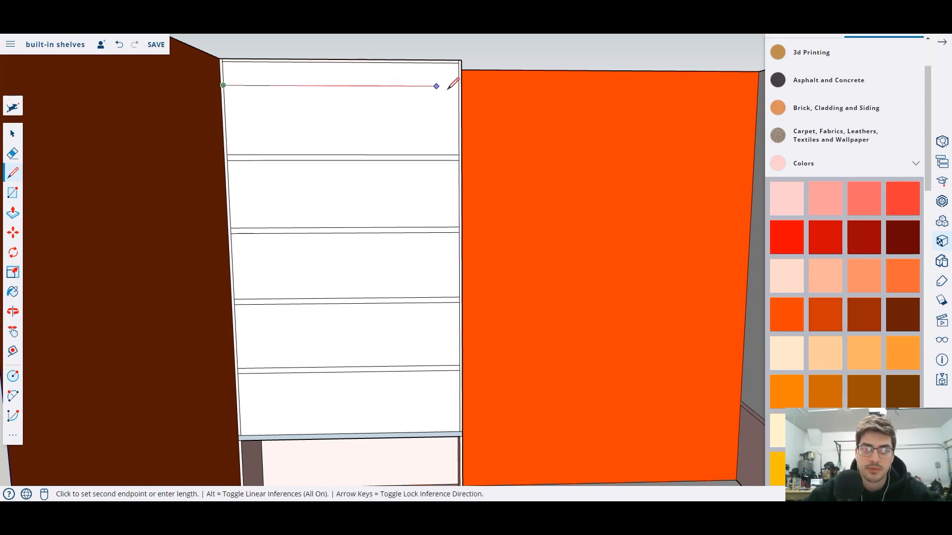
pyautogui.click(459, 86)
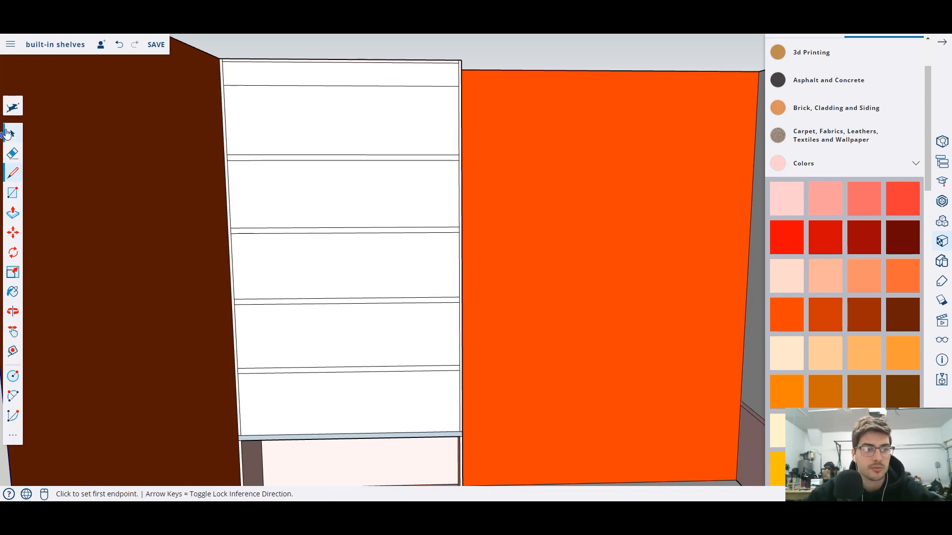
pyautogui.click(367, 85)
pyautogui.press('Escape')
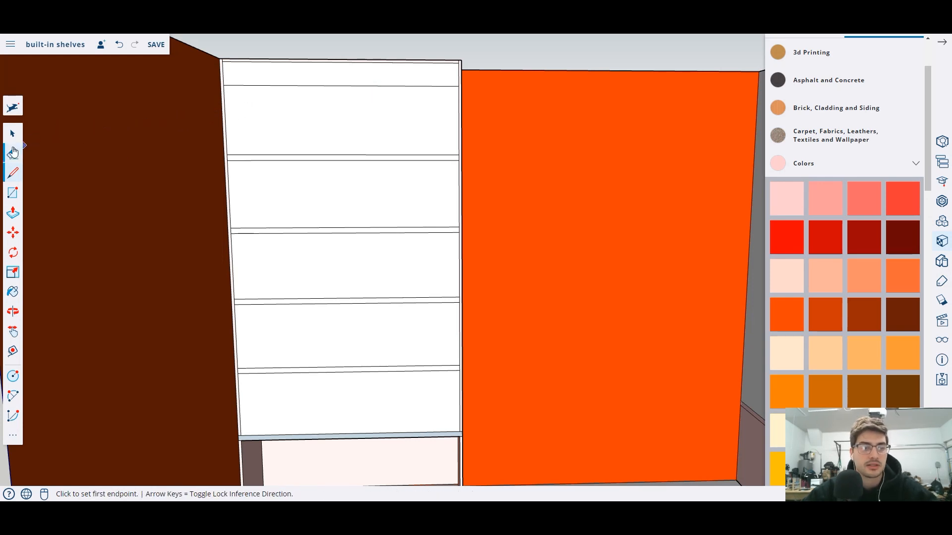
pyautogui.click(357, 126)
pyautogui.press('Escape')
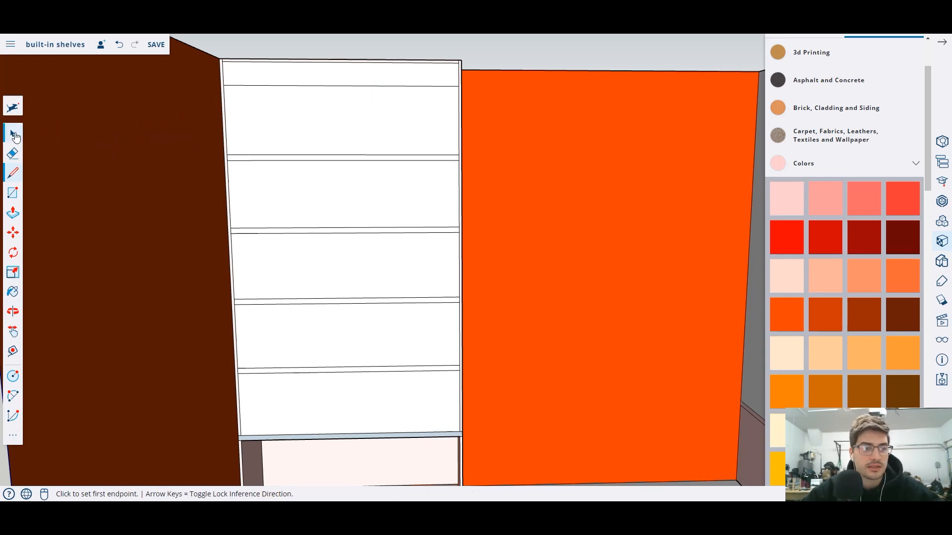
# Delete the five front faces between the header strip and the shelf outlines to open the left cabinet's compartments.
pyautogui.click(13, 133)
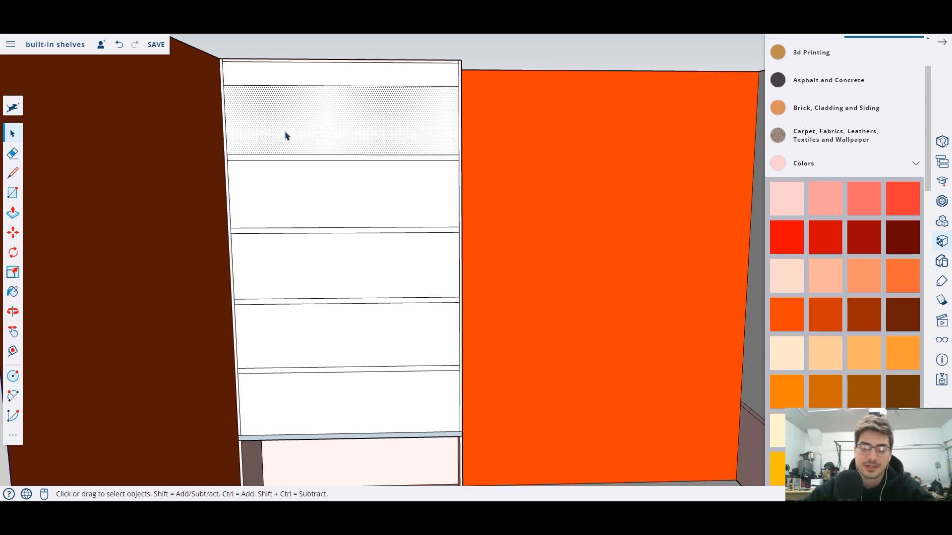
pyautogui.press('Delete')
pyautogui.click(331, 189)
pyautogui.press('Delete')
pyautogui.click(341, 265)
pyautogui.press('Delete')
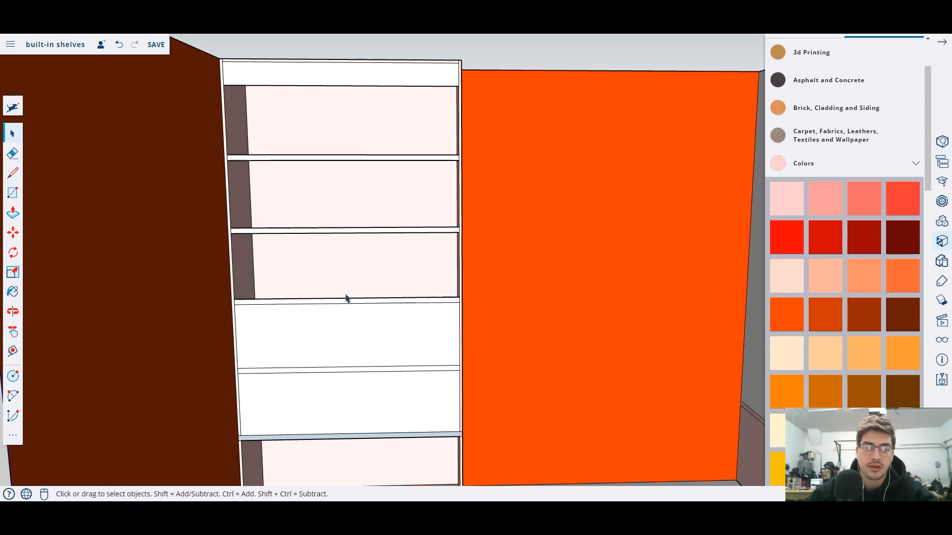
pyautogui.click(351, 330)
pyautogui.press('Delete')
pyautogui.click(370, 404)
pyautogui.press('Delete')
pyautogui.moveTo(371, 404); pyautogui.dragTo(413, 376, button='middle')
pyautogui.scroll(-5, 403, 370)
pyautogui.scroll(6, 393, 386)
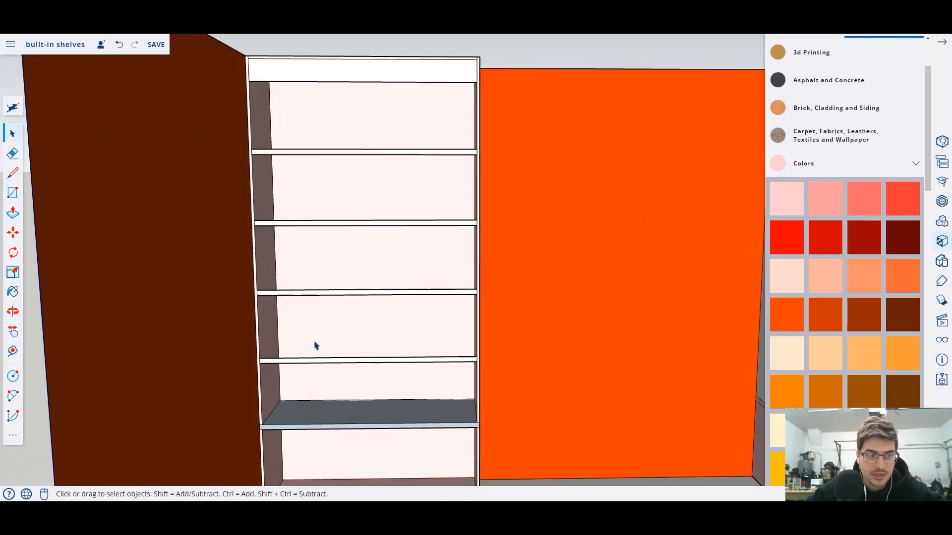
# Extrude the front strips of the two lowest new shelves back to the left cabinet's back panel with Push/Pull.
pyautogui.click(13, 213)
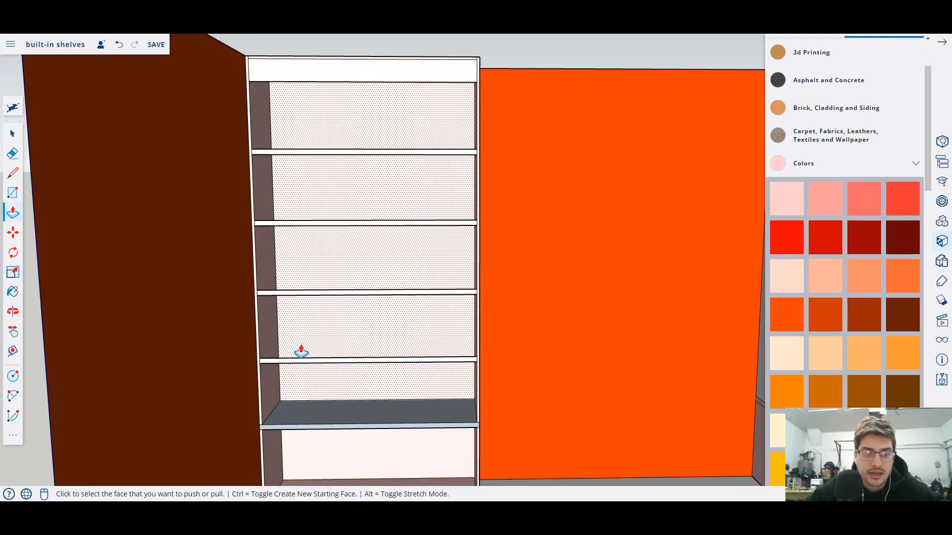
pyautogui.scroll(3, 298, 382)
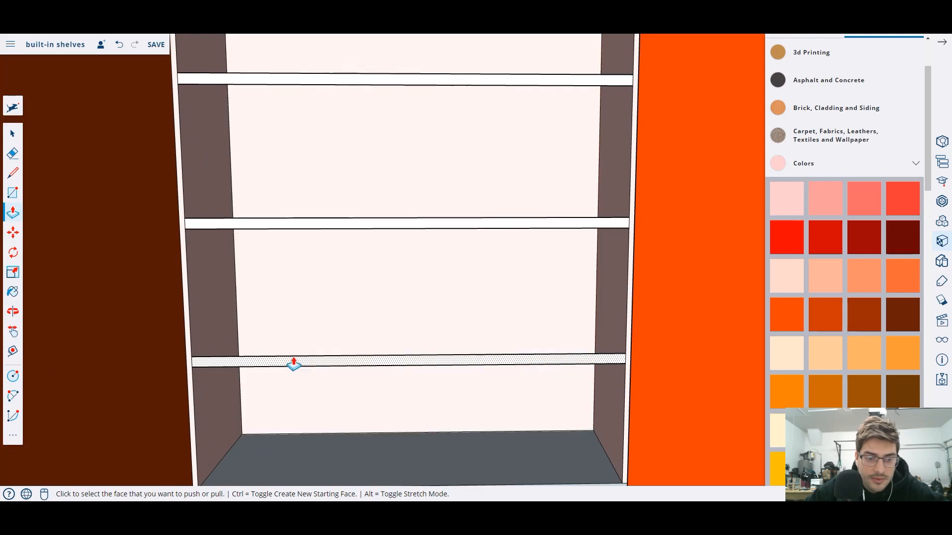
pyautogui.click(293, 363)
pyautogui.click(335, 270)
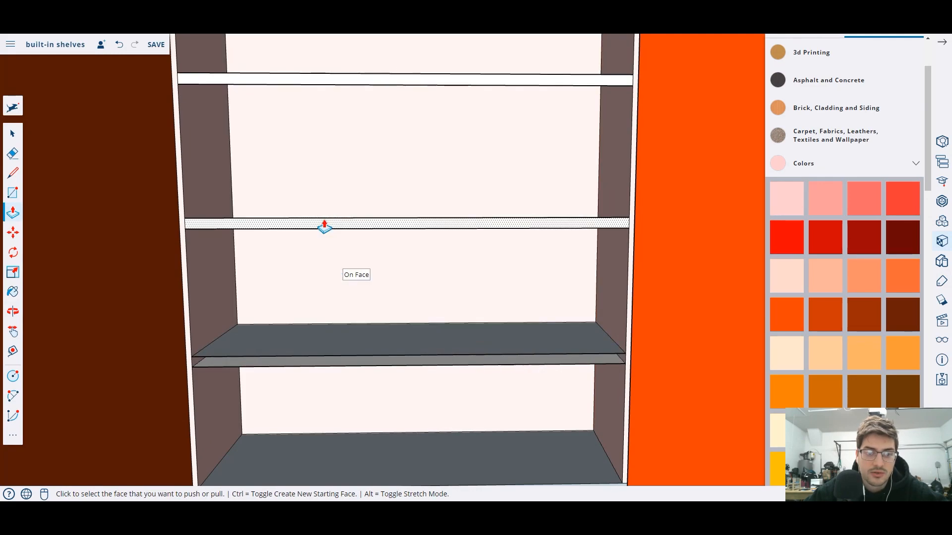
pyautogui.click(324, 224)
pyautogui.click(356, 157)
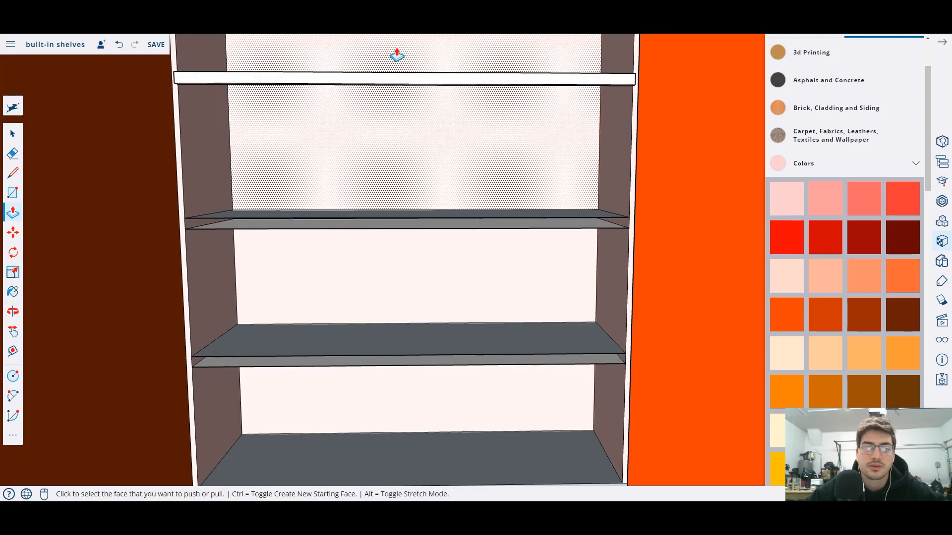
# Extrude the front strips of the two upper new shelves back to the left cabinet's back panel.
pyautogui.moveTo(401, 64); pyautogui.dragTo(331, 212, button='middle')
pyautogui.click(341, 189)
pyautogui.click(371, 101)
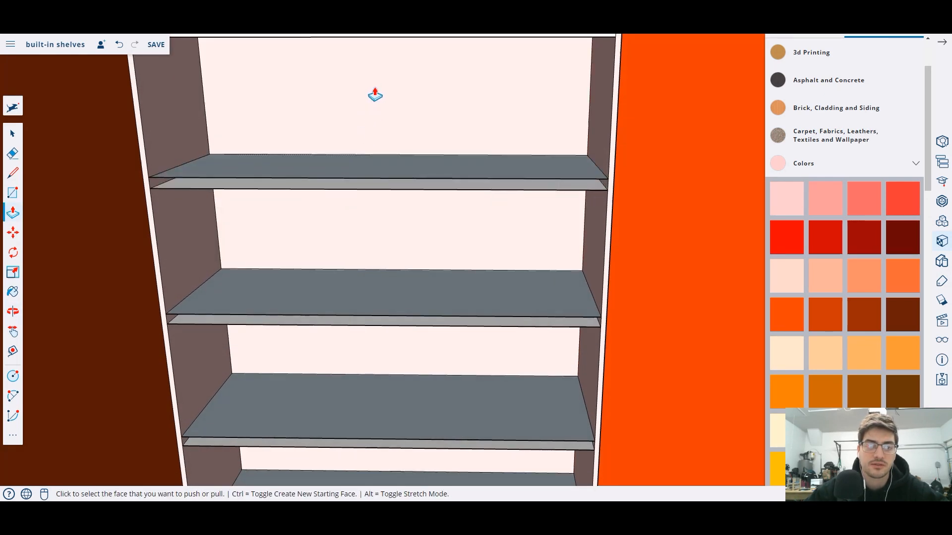
pyautogui.scroll(-3, 384, 85)
pyautogui.moveTo(386, 85); pyautogui.dragTo(366, 200, button='middle')
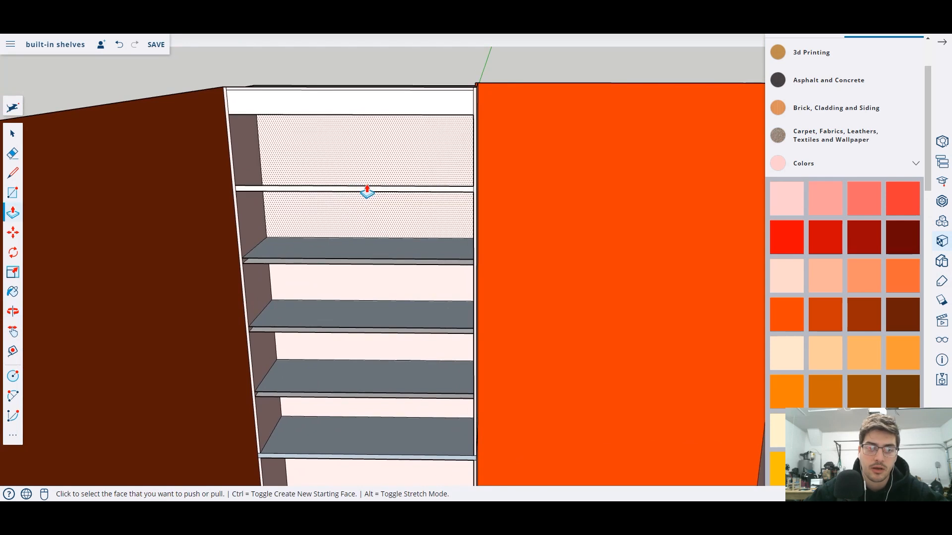
pyautogui.click(367, 191)
pyautogui.click(372, 145)
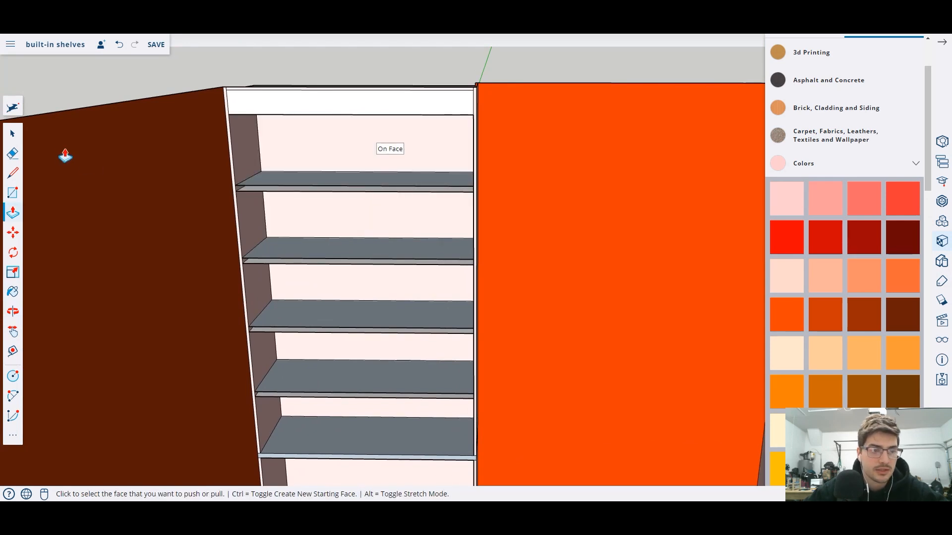
# Draw short vertical lines at the front corners of the left cabinet's new shelves to close their open fronts with faces.
pyautogui.click(19, 172)
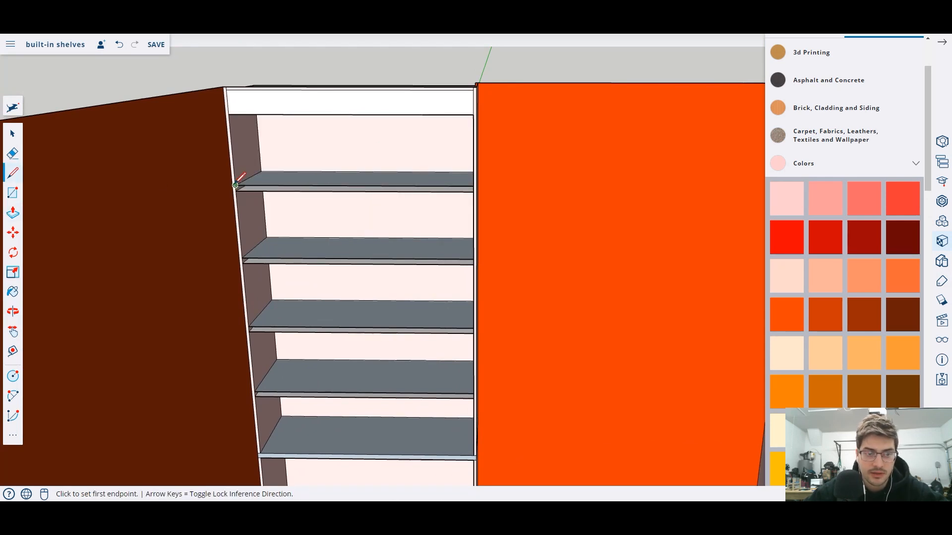
pyautogui.scroll(3, 251, 198)
pyautogui.click(235, 258)
pyautogui.click(238, 270)
pyautogui.click(249, 392)
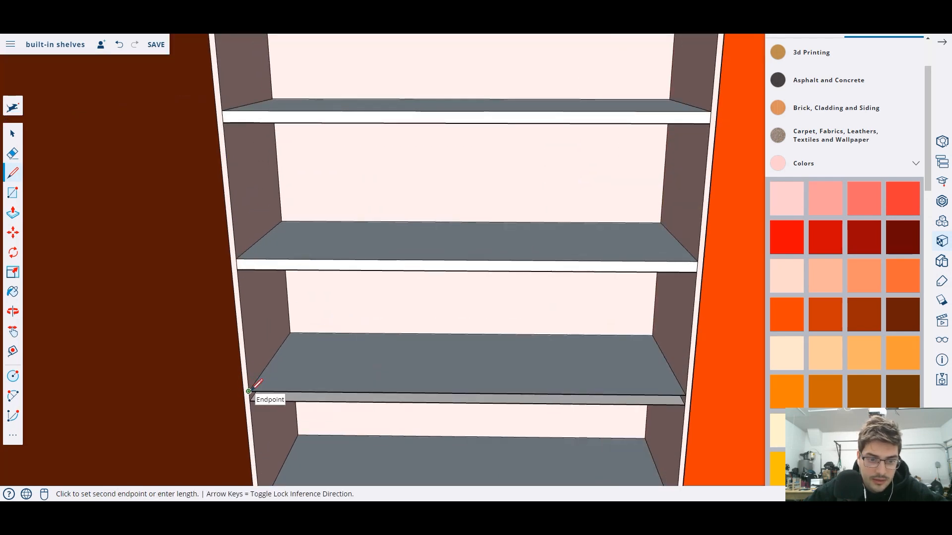
pyautogui.click(250, 401)
pyautogui.scroll(-3, 314, 415)
pyautogui.keyDown('shift'); pyautogui.moveTo(397, 461); pyautogui.dragTo(434, 269, button='middle'); pyautogui.keyUp('shift')
pyautogui.scroll(4, 327, 265)
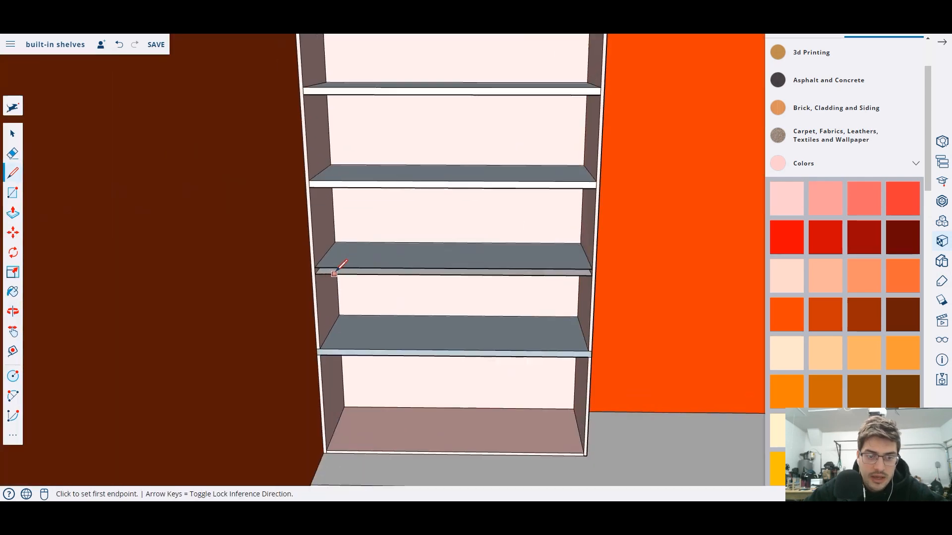
pyautogui.click(312, 268)
pyautogui.click(314, 275)
pyautogui.scroll(-5, 416, 227)
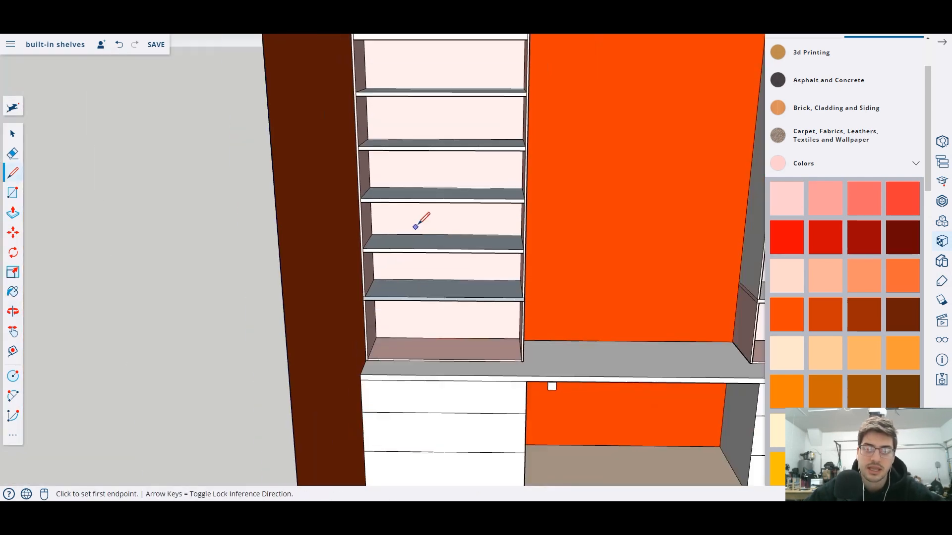
# Draw two lines from the front edges of the left cabinet's lowest new shelf across to the right cabinet's far inner edge.
pyautogui.keyDown('shift'); pyautogui.moveTo(552, 206); pyautogui.dragTo(404, 242, button='middle'); pyautogui.keyUp('shift')
pyautogui.moveTo(459, 275)
pyautogui.mouseDown(button='middle')
pyautogui.moveTo(496, 217)
pyautogui.moveTo(461, 227)
pyautogui.moveTo(399, 281)
pyautogui.mouseUp(button='middle')
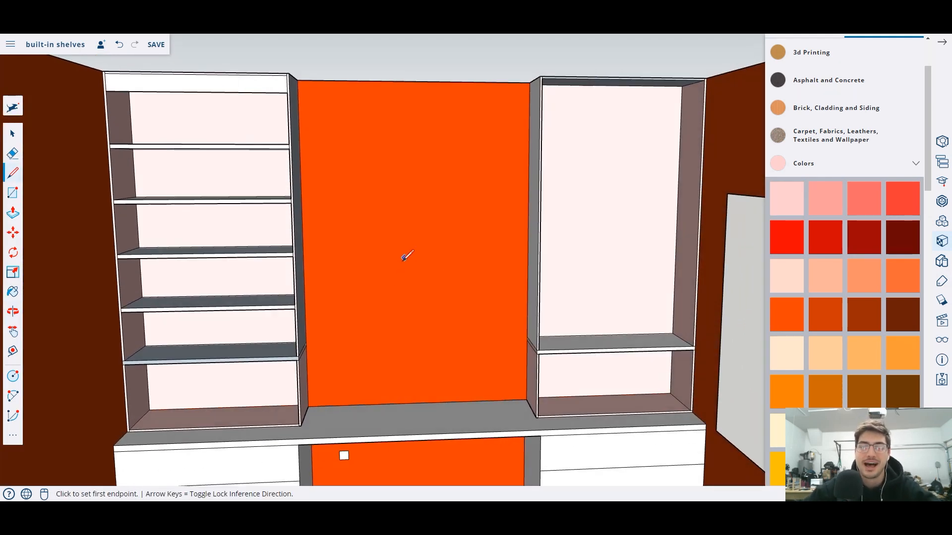
pyautogui.click(296, 309)
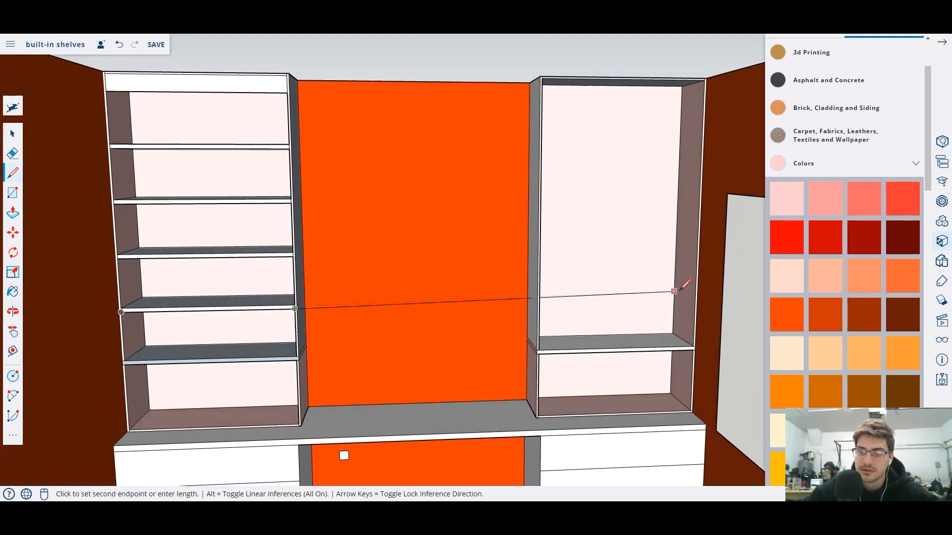
pyautogui.click(696, 297)
pyautogui.click(294, 304)
pyautogui.click(695, 298)
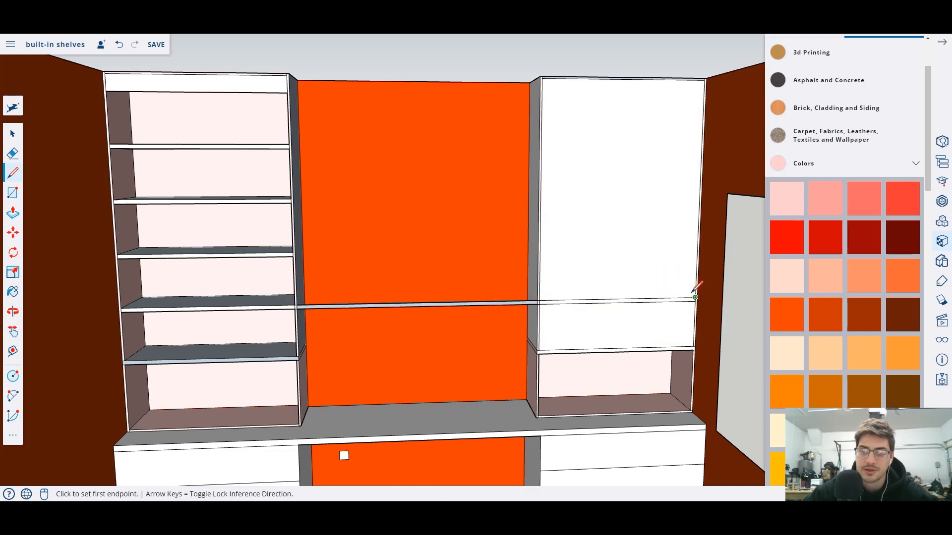
# Project the left cabinet's second new shelf across to the right cabinet's far inner edge with two closely spaced lines.
pyautogui.click(292, 252)
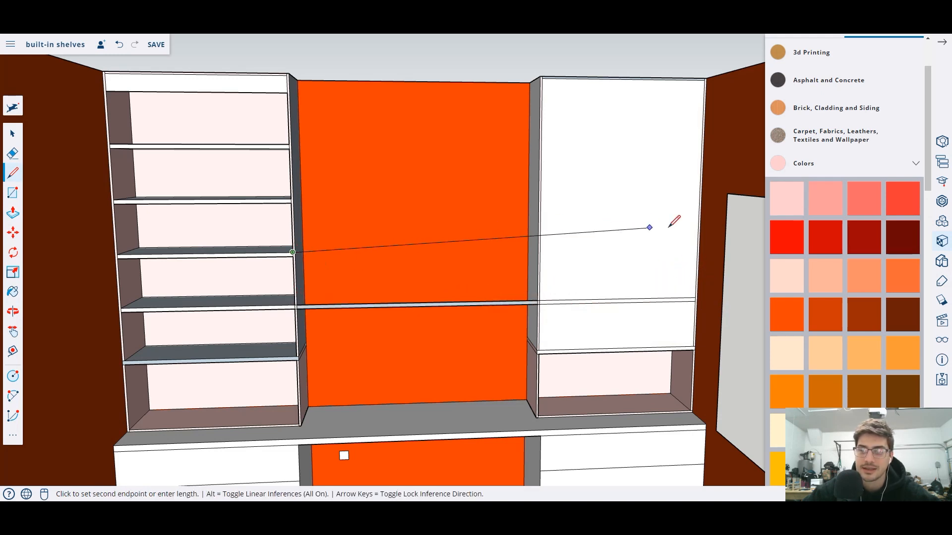
pyautogui.click(697, 248)
pyautogui.scroll(3, 356, 293)
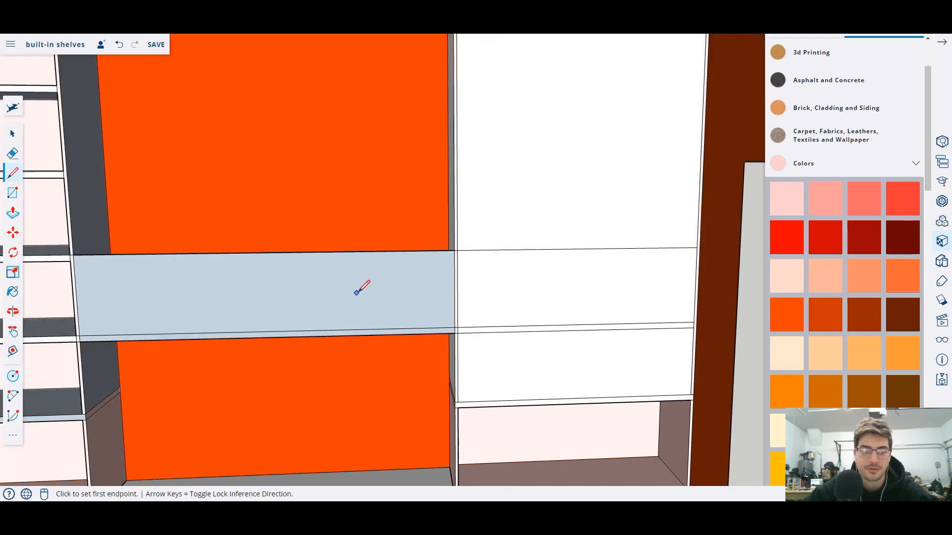
pyautogui.click(71, 261)
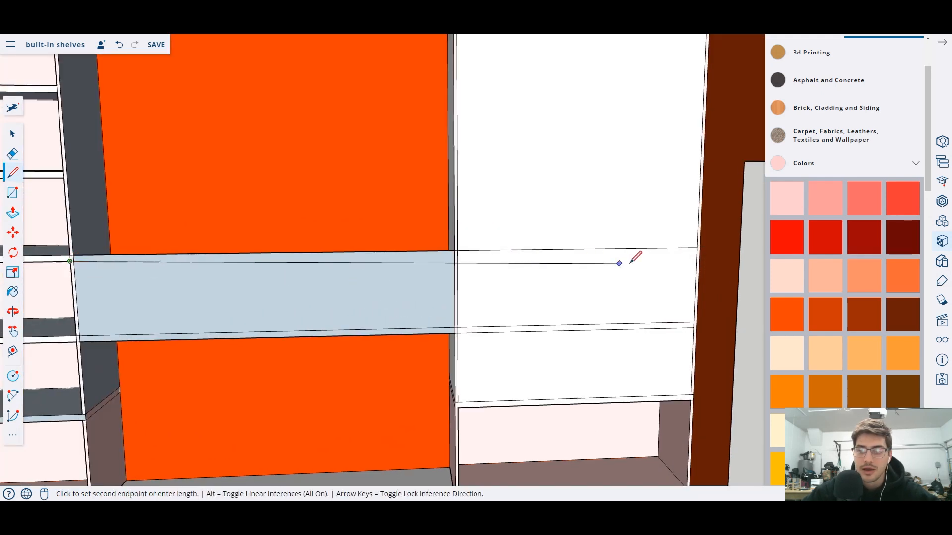
pyautogui.click(697, 253)
# Carry the left cabinet's third new shelf across to the right cabinet's far inner edge with two closely spaced lines.
pyautogui.scroll(-5, 193, 106)
pyautogui.moveTo(193, 106); pyautogui.dragTo(212, 173, button='middle')
pyautogui.click(206, 182)
pyautogui.press('Escape')
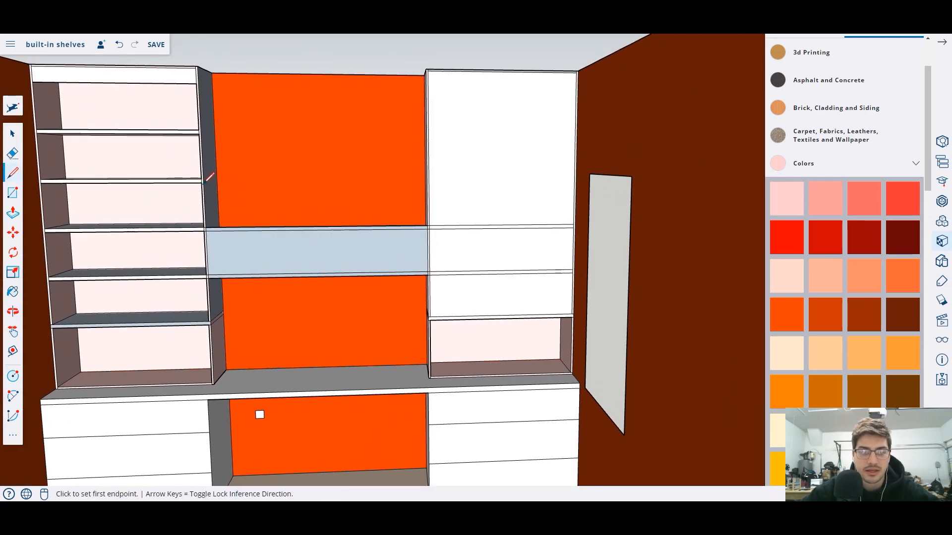
pyautogui.scroll(2, 203, 183)
pyautogui.click(203, 182)
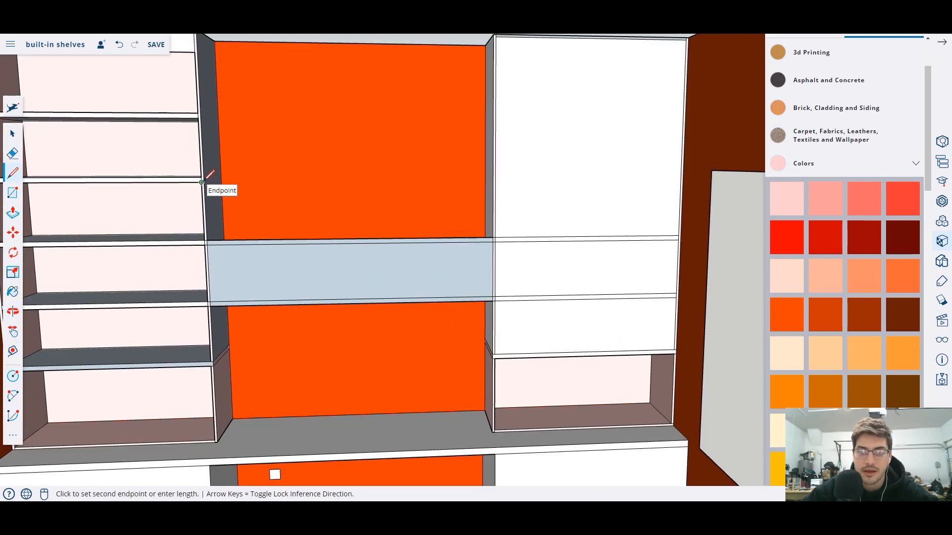
pyautogui.click(681, 180)
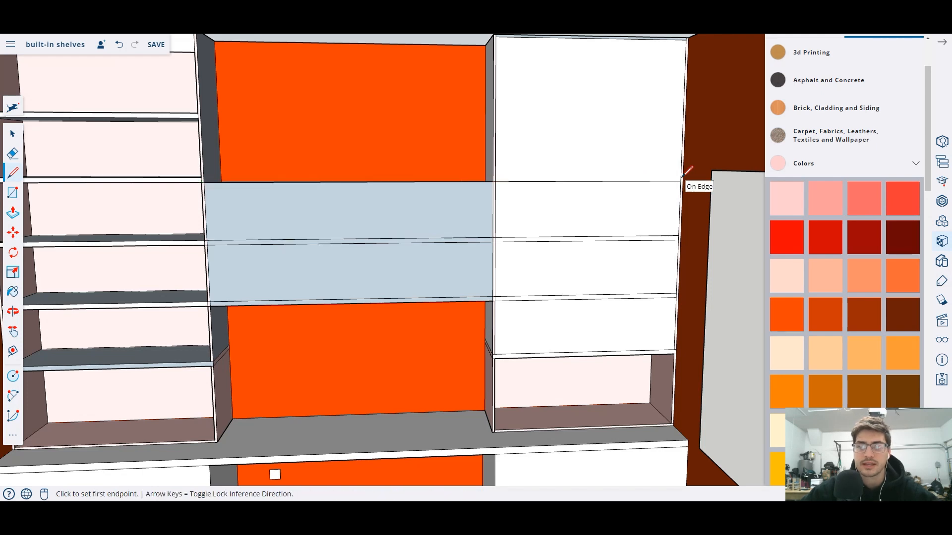
pyautogui.click(202, 177)
pyautogui.click(683, 173)
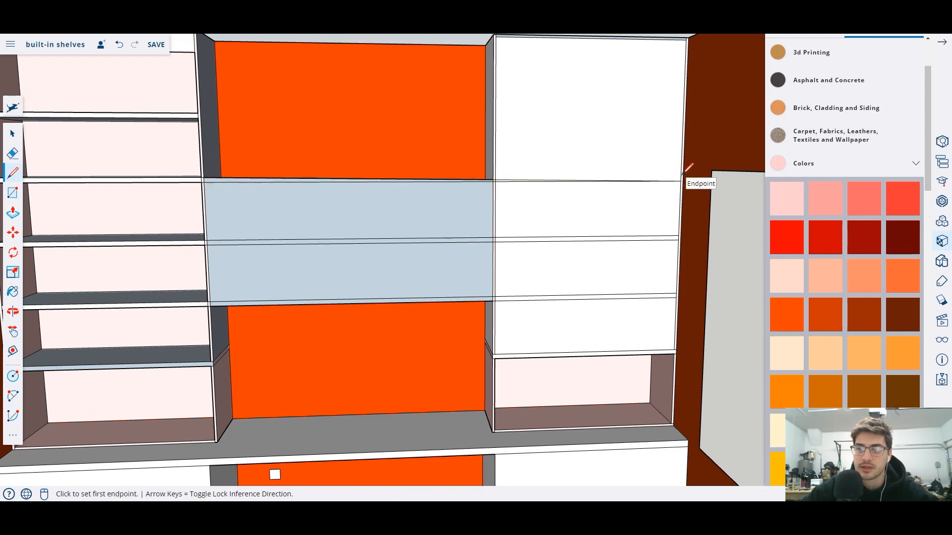
# Undo the last line and redraw the left cabinet's fourth new shelf's upper edge across to the right cabinet's far inner edge.
pyautogui.hotkey('ctrl', 'z')
pyautogui.click(201, 177)
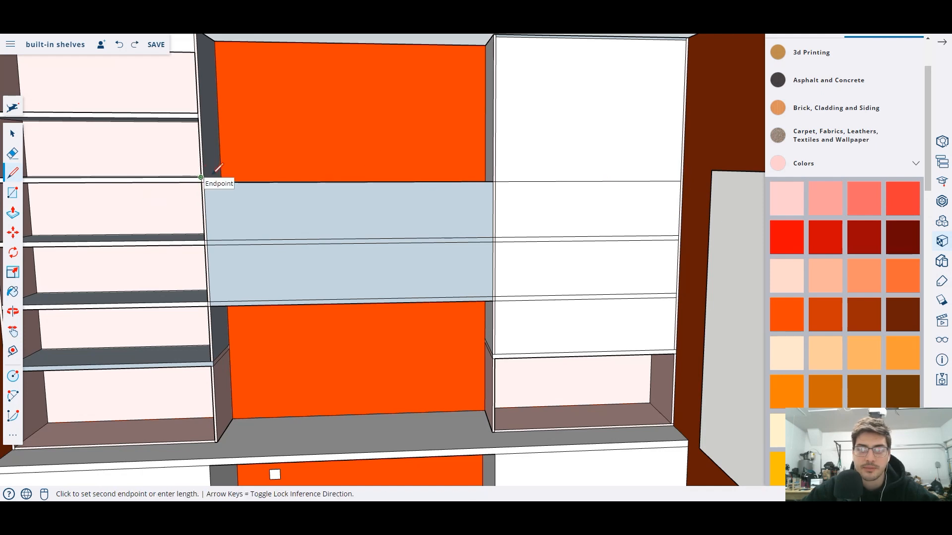
pyautogui.click(681, 176)
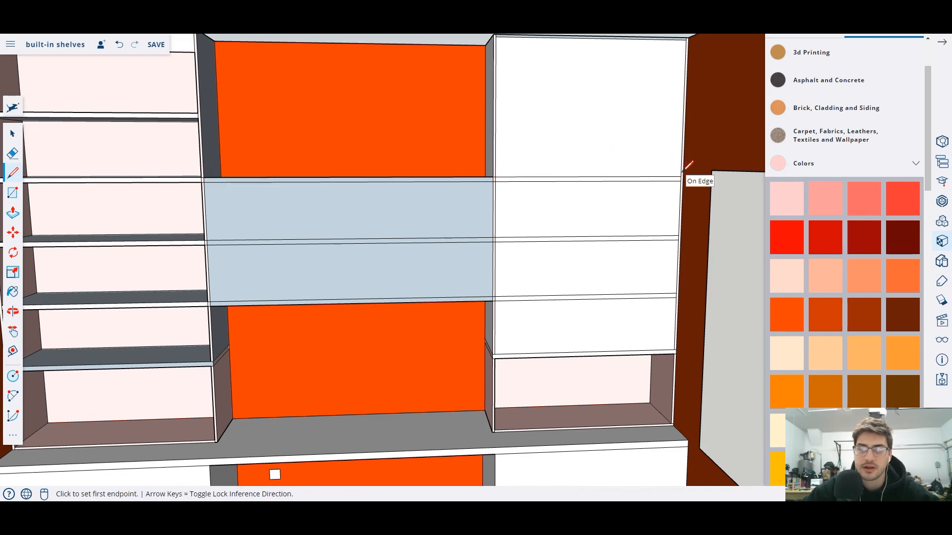
# Project the left cabinet's topmost shelf across to the right cabinet's far inner edge with two closely spaced lines.
pyautogui.click(198, 117)
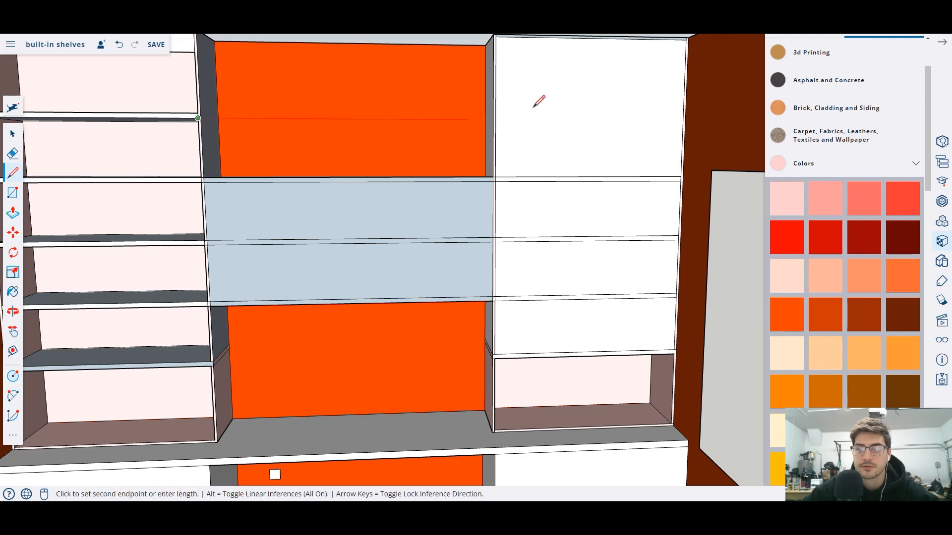
pyautogui.click(684, 120)
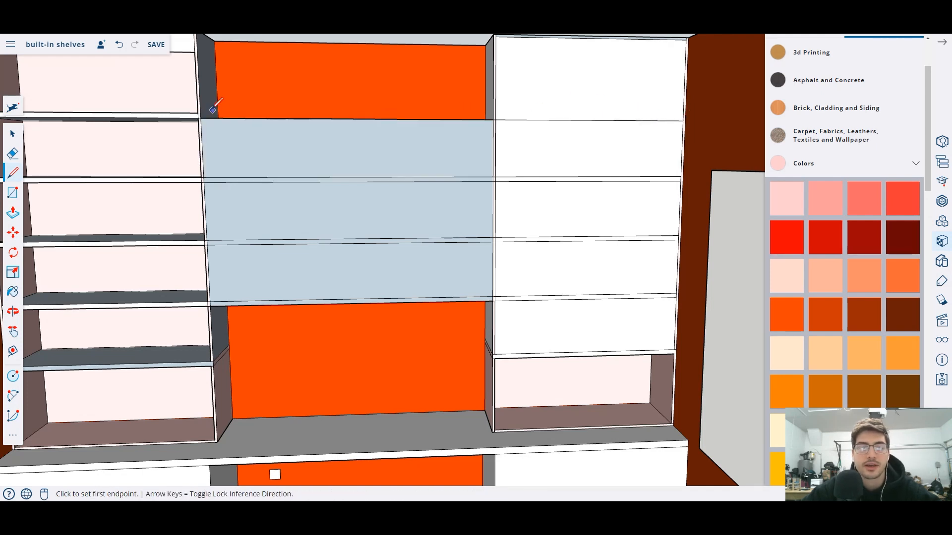
pyautogui.click(198, 113)
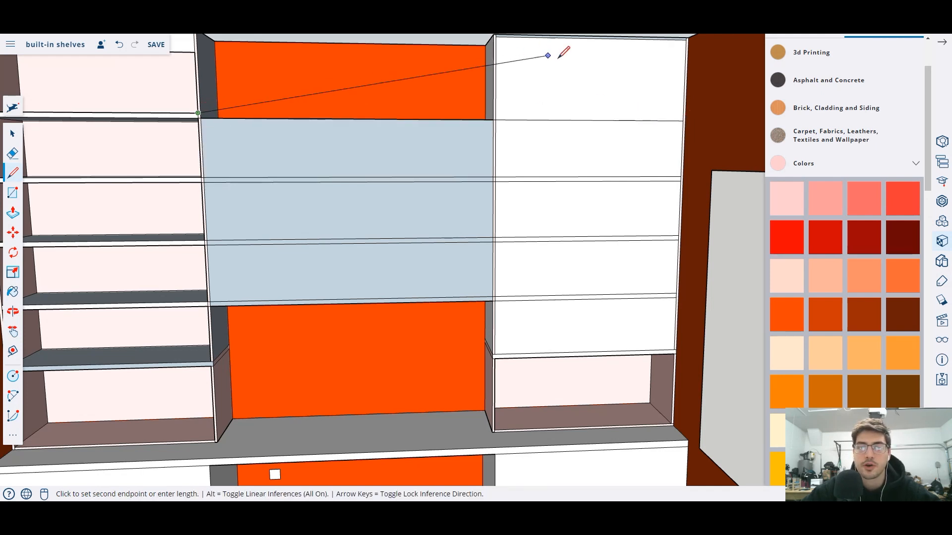
pyautogui.click(684, 116)
# Draw a line from the lower edge of the left cabinet's header strip across to the right cabinet's far inner edge.
pyautogui.scroll(-4, 364, 70)
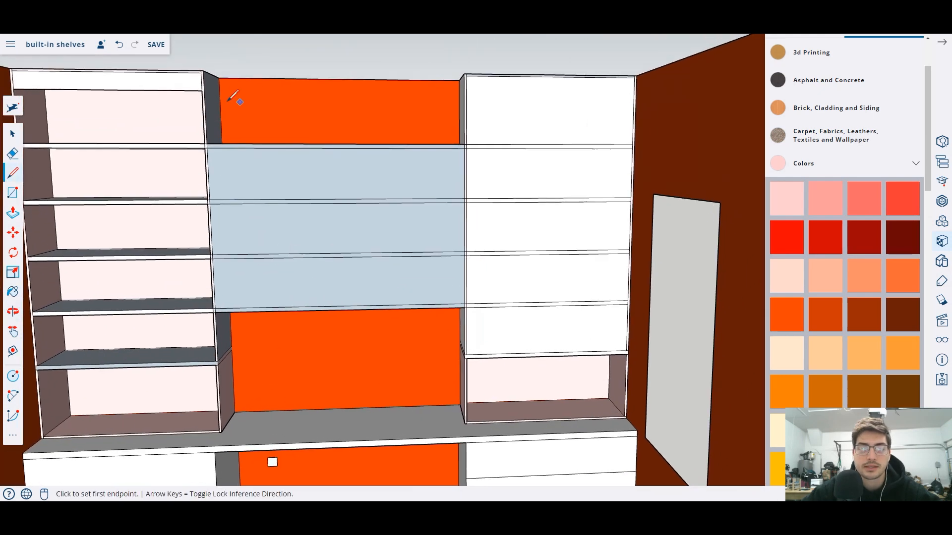
pyautogui.click(202, 91)
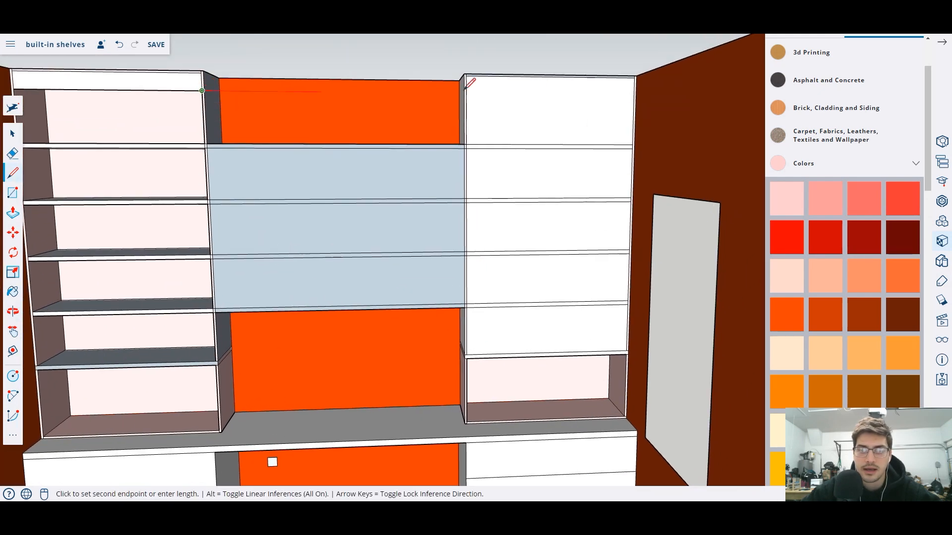
pyautogui.click(633, 94)
# Delete the leftover faces and projected lines spanning the open gap between the two upper cabinets.
pyautogui.press('space')
pyautogui.click(297, 110)
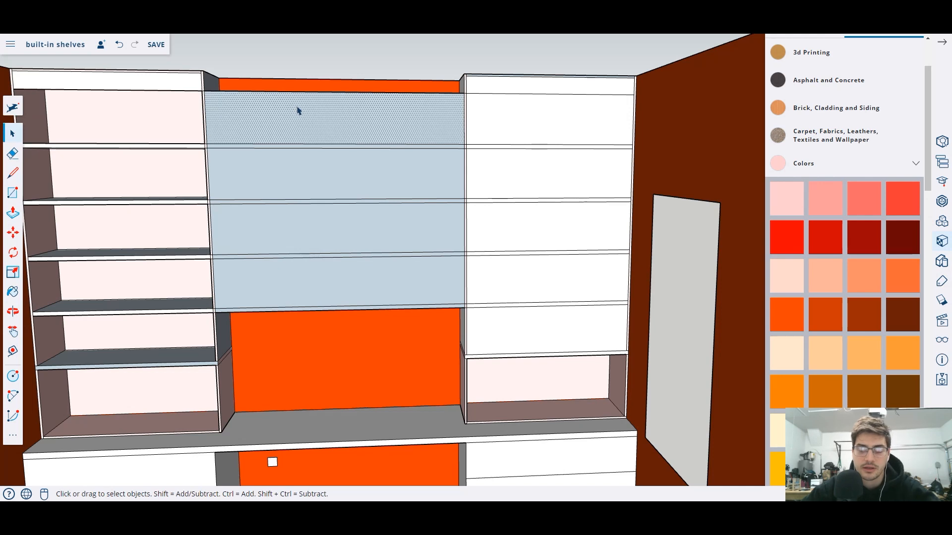
pyautogui.press('Delete')
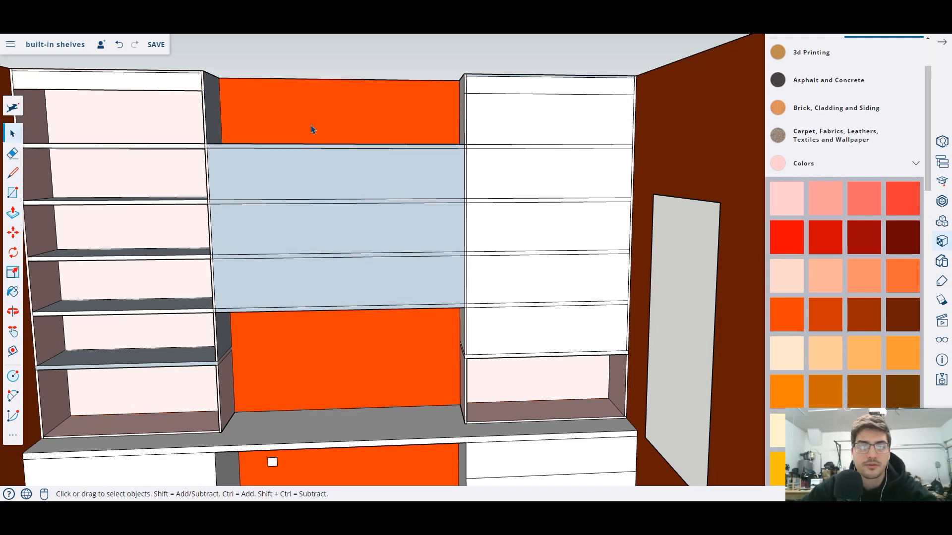
pyautogui.click(298, 150)
pyautogui.press('Delete')
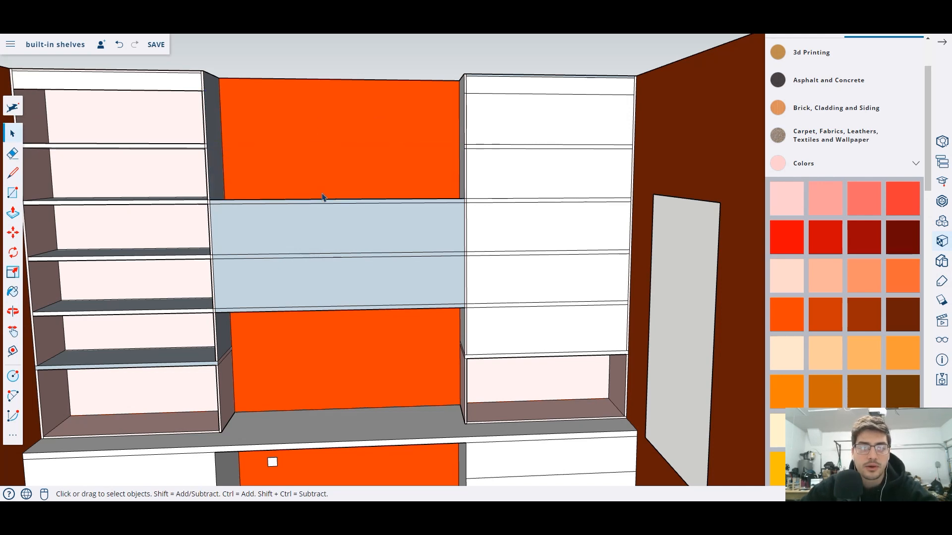
pyautogui.click(321, 200)
pyautogui.press('Delete')
pyautogui.hotkey('ctrl', 'z')
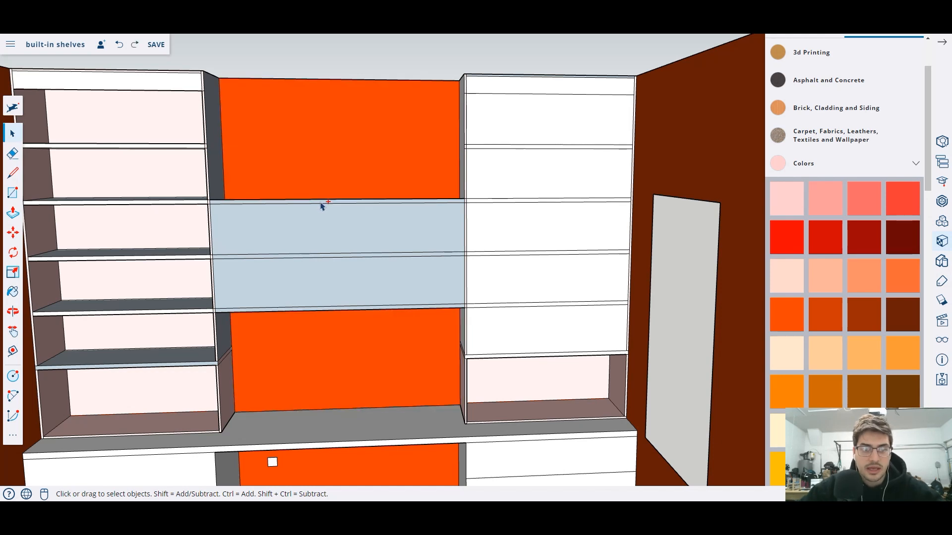
pyautogui.press('Delete')
pyautogui.click(332, 210)
pyautogui.press('Delete')
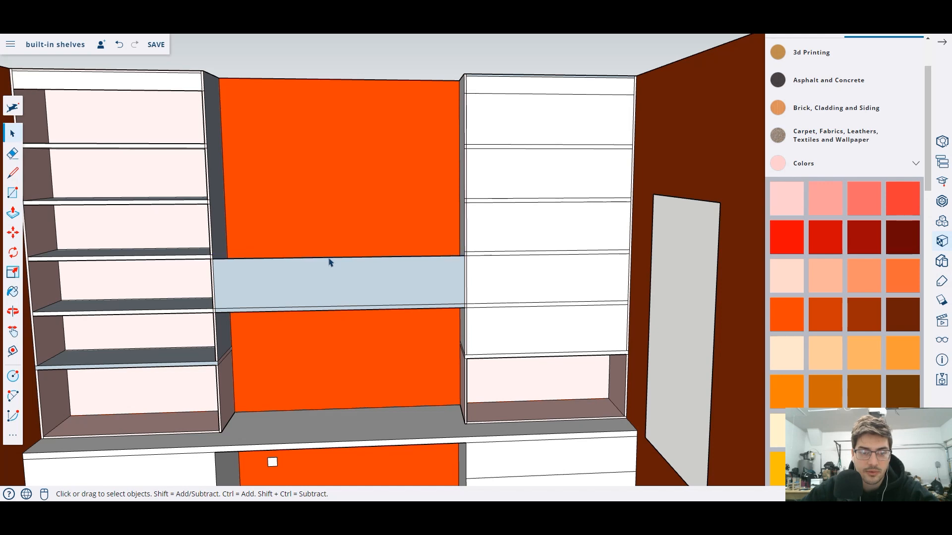
pyautogui.moveTo(330, 261); pyautogui.dragTo(344, 315)
pyautogui.press('Delete')
# Delete the right cabinet's front faces between the shelf strips to open its five upper compartments.
pyautogui.click(499, 334)
pyautogui.press('Delete')
pyautogui.click(507, 285)
pyautogui.press('Delete')
pyautogui.click(511, 224)
pyautogui.press('Delete')
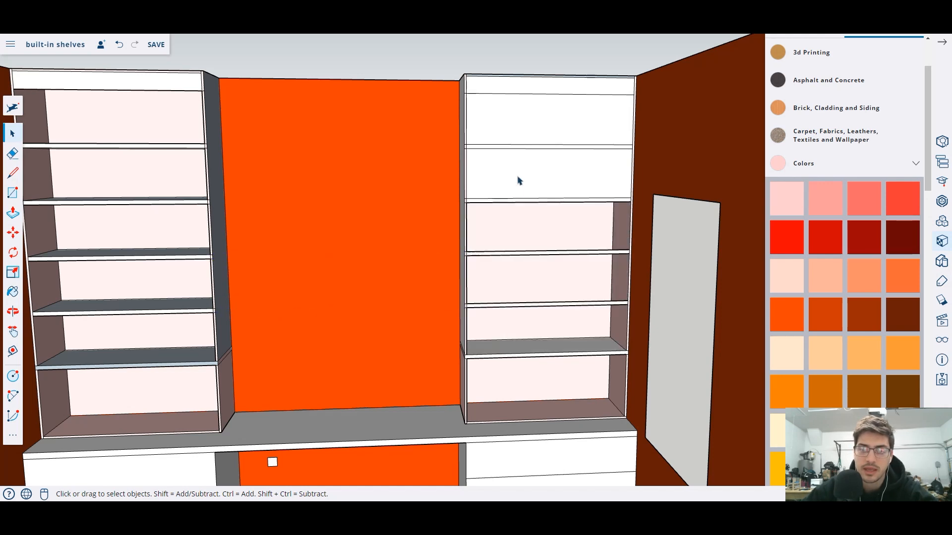
pyautogui.click(518, 181)
pyautogui.press('Delete')
pyautogui.click(515, 129)
pyautogui.press('Delete')
# Push/Pull the right cabinet's four upper shelf strips back to the rear panel to form full-depth shelves.
pyautogui.moveTo(516, 129); pyautogui.dragTo(461, 197, button='middle')
pyautogui.click(14, 213)
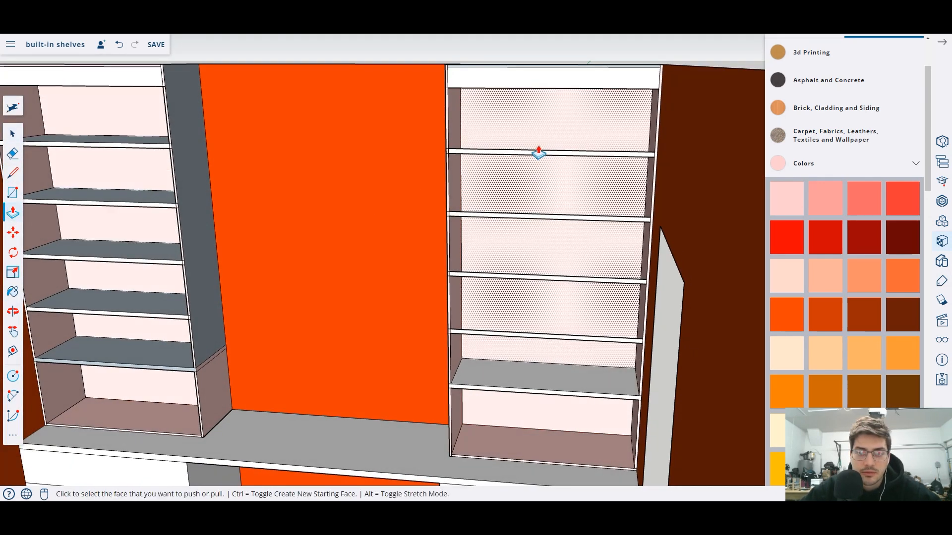
pyautogui.click(499, 154)
pyautogui.click(530, 102)
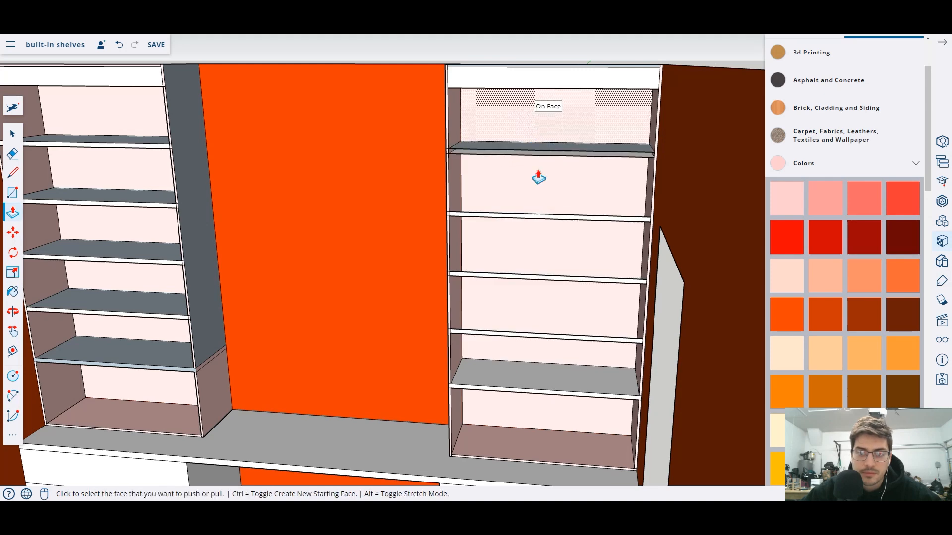
pyautogui.click(516, 217)
pyautogui.click(535, 193)
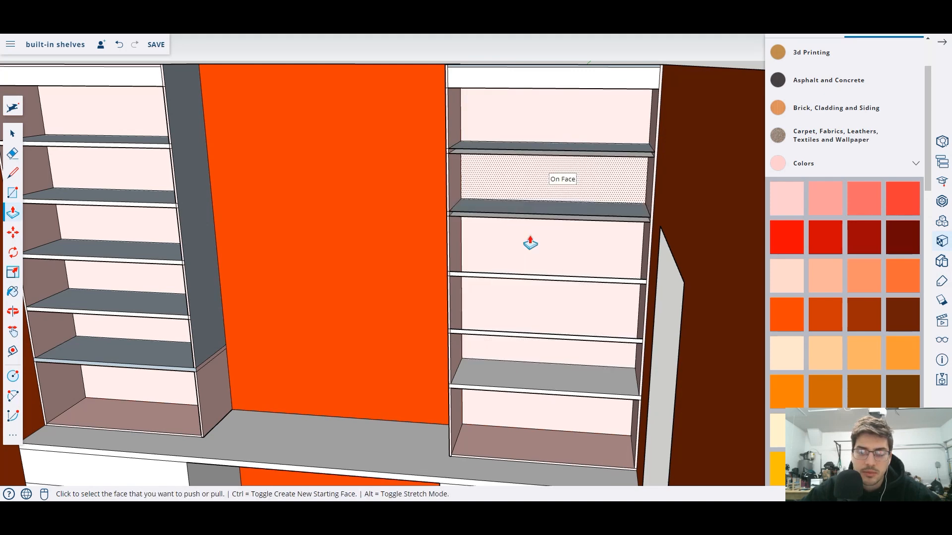
pyautogui.click(511, 280)
pyautogui.click(538, 234)
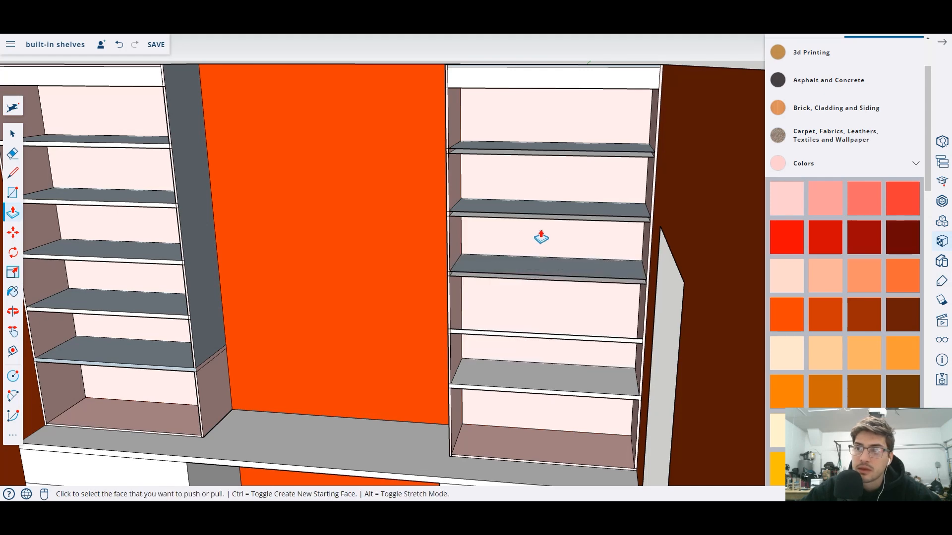
pyautogui.click(516, 336)
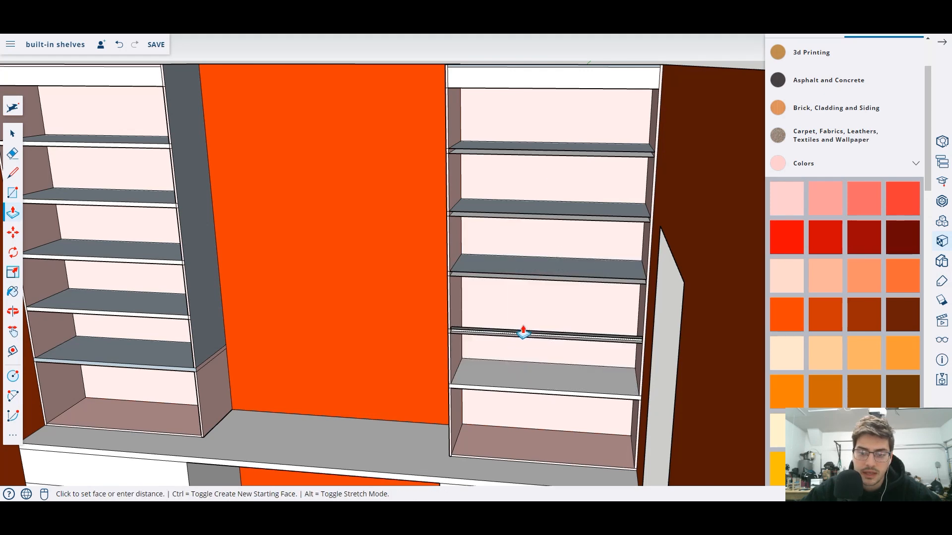
pyautogui.click(556, 292)
# Draw short vertical lines at the inner front corners of the right cabinet's four upper shelves to close their open fronts.
pyautogui.click(13, 174)
pyautogui.scroll(3, 496, 147)
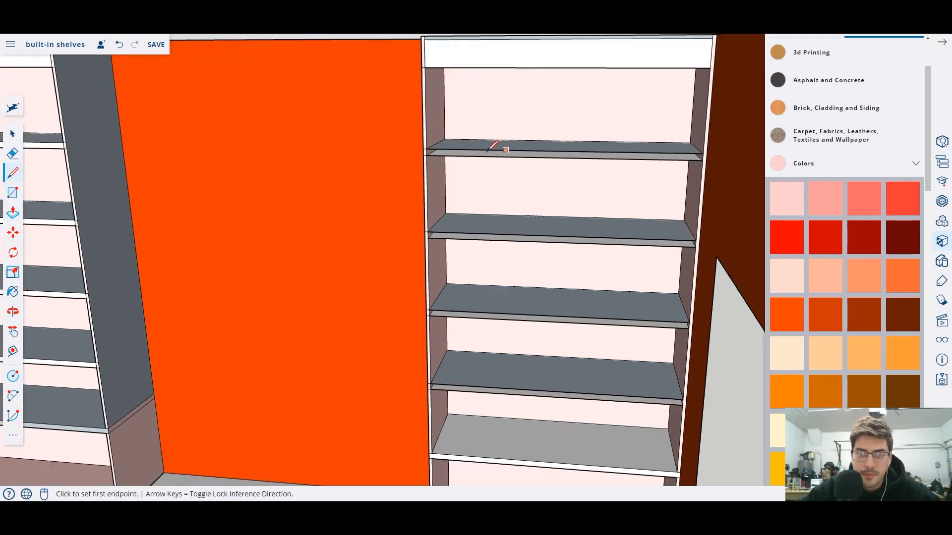
pyautogui.click(426, 149)
pyautogui.click(426, 154)
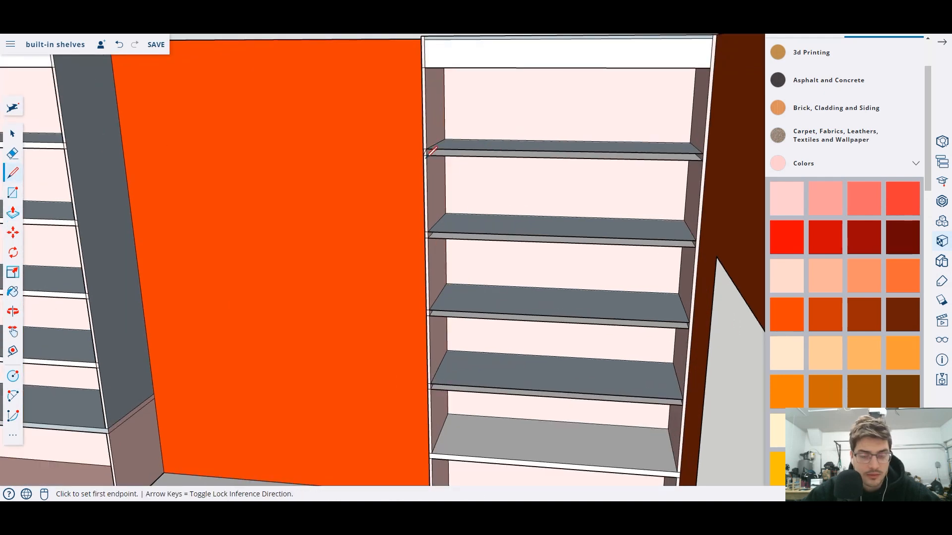
pyautogui.click(427, 148)
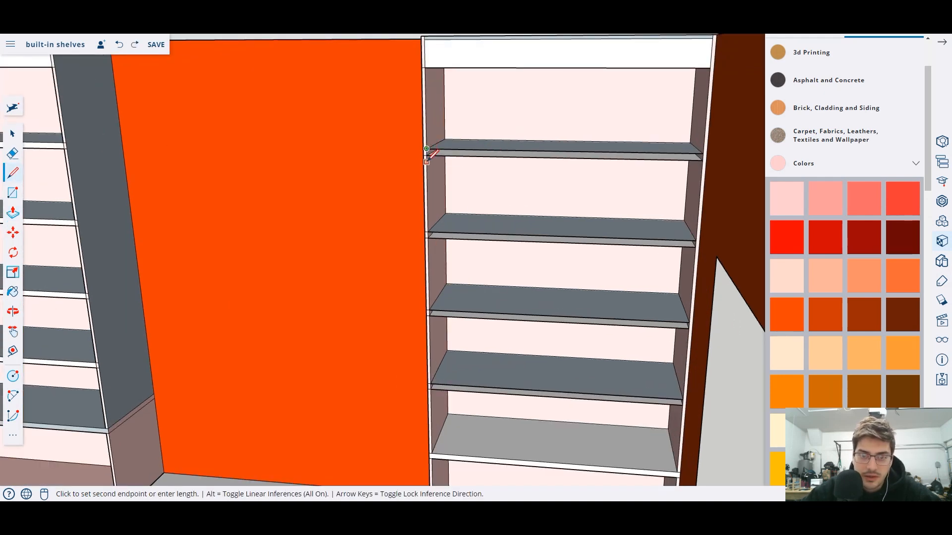
pyautogui.click(427, 155)
pyautogui.click(428, 232)
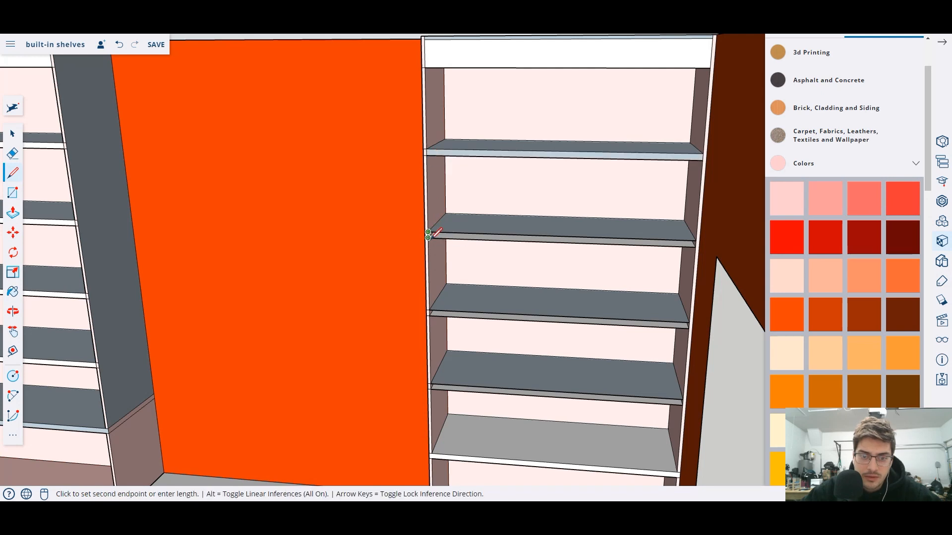
pyautogui.click(428, 238)
pyautogui.click(430, 310)
pyautogui.click(429, 316)
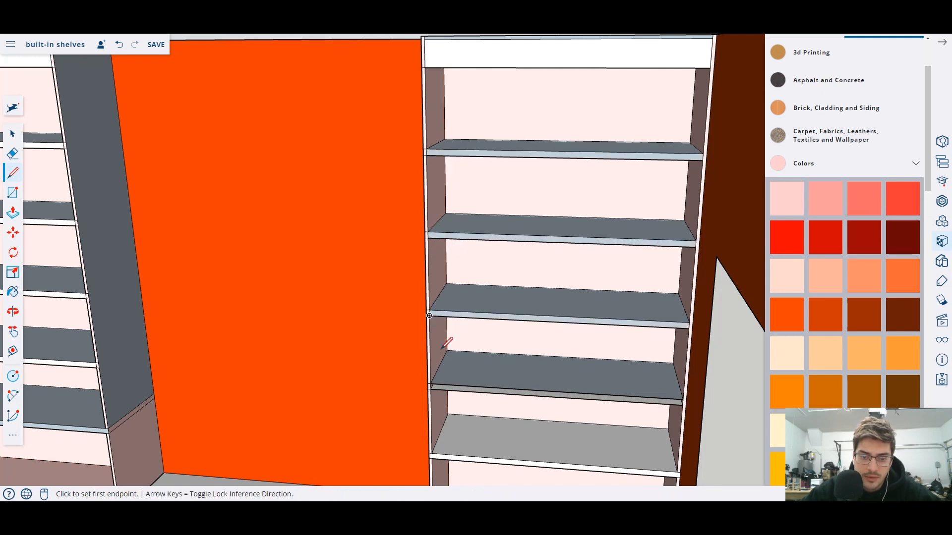
pyautogui.click(430, 383)
pyautogui.click(430, 390)
# Review the complete shelving and room from the front at several distances.
pyautogui.scroll(-4, 518, 308)
pyautogui.moveTo(351, 451); pyautogui.dragTo(396, 415, button='middle')
pyautogui.scroll(-3, 419, 351)
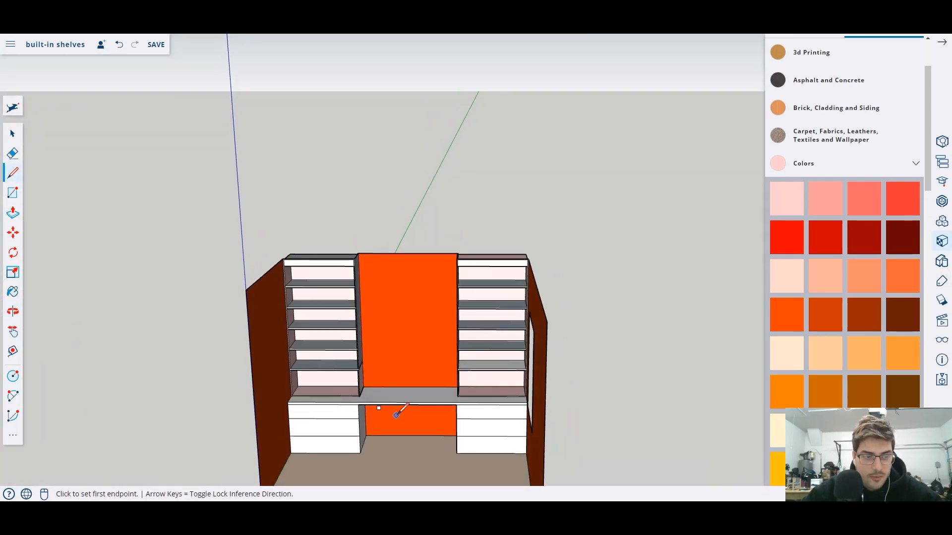
pyautogui.click(12, 139)
pyautogui.scroll(2, 421, 370)
pyautogui.moveTo(386, 351); pyautogui.dragTo(396, 225, button='middle')
pyautogui.scroll(2, 402, 389)
pyautogui.moveTo(395, 237); pyautogui.dragTo(396, 261, button='middle')
# Paint the back panels of the compartments in both upper cabinets pale cream.
pyautogui.click(787, 198)
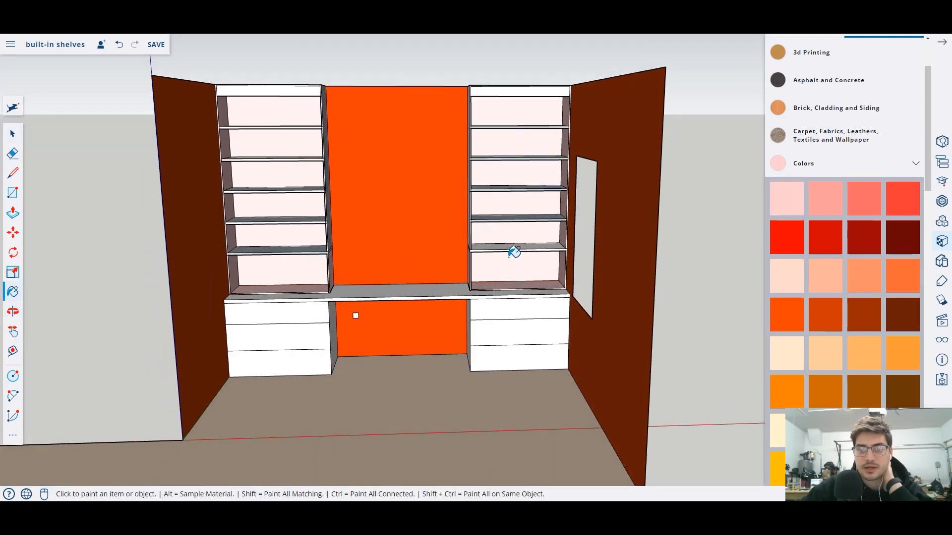
pyautogui.scroll(-3, 800, 275)
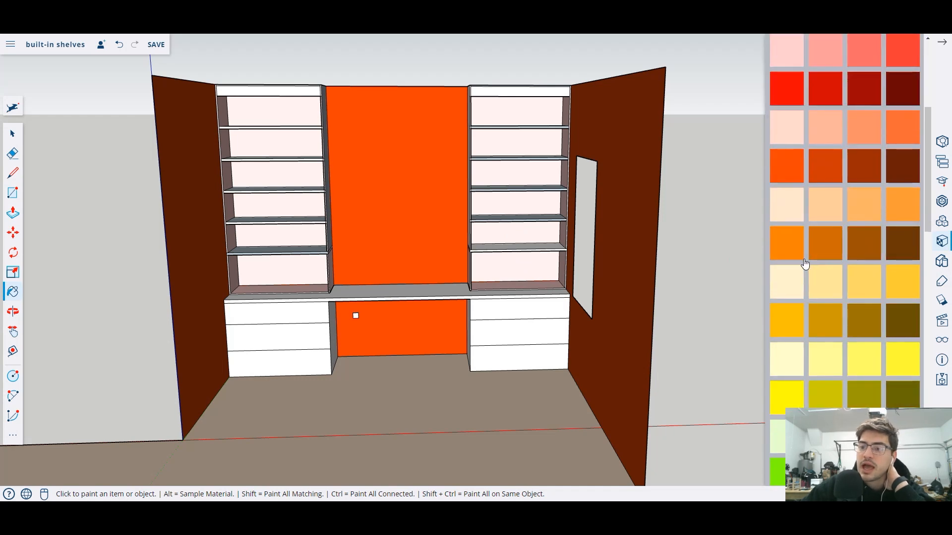
pyautogui.click(515, 274)
pyautogui.click(508, 236)
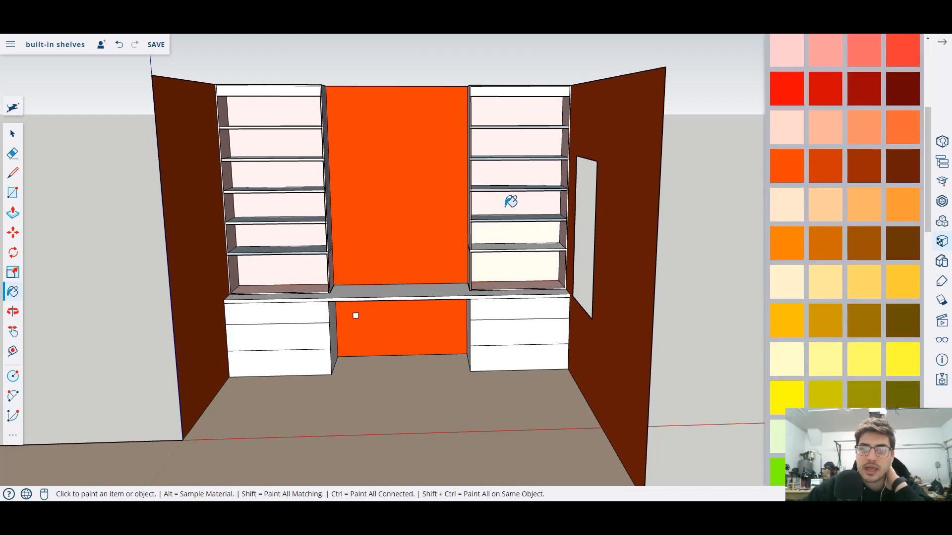
pyautogui.click(506, 170)
pyautogui.click(506, 141)
pyautogui.click(505, 105)
pyautogui.click(310, 141)
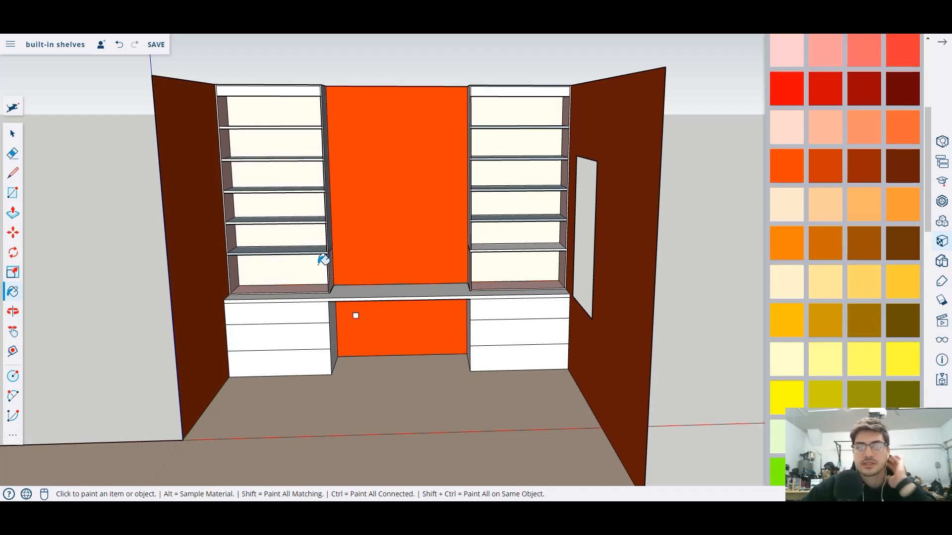
# Repaint the central back wall light peach, both above and below the countertop.
pyautogui.scroll(-4, 442, 272)
pyautogui.moveTo(429, 265)
pyautogui.mouseDown(button='middle')
pyautogui.moveTo(424, 223)
pyautogui.moveTo(404, 250)
pyautogui.moveTo(441, 259)
pyautogui.moveTo(542, 334)
pyautogui.moveTo(397, 327)
pyautogui.moveTo(321, 285)
pyautogui.moveTo(486, 311)
pyautogui.moveTo(665, 257)
pyautogui.moveTo(691, 225)
pyautogui.moveTo(406, 233)
pyautogui.moveTo(423, 267)
pyautogui.moveTo(433, 238)
pyautogui.moveTo(412, 224)
pyautogui.moveTo(419, 230)
pyautogui.mouseUp(button='middle')
pyautogui.scroll(4, 404, 256)
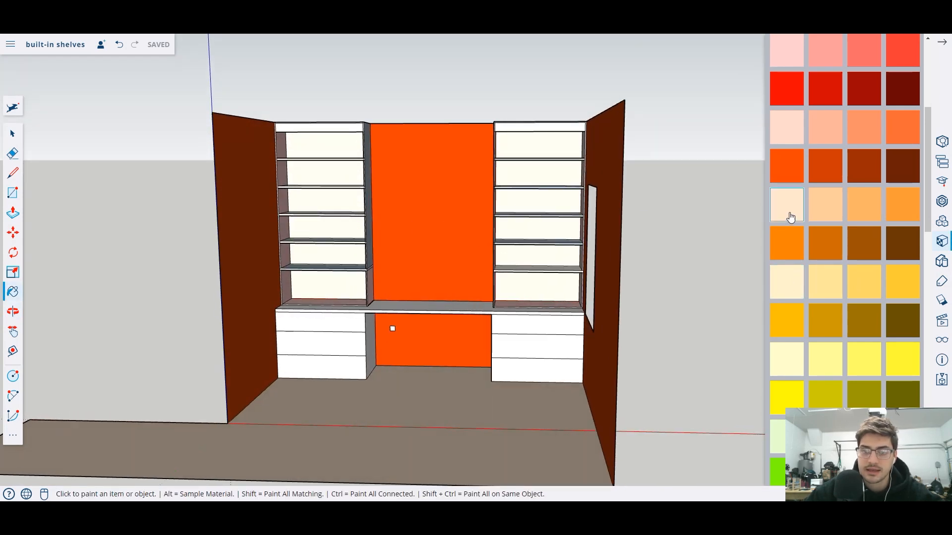
pyautogui.click(448, 261)
pyautogui.click(454, 329)
pyautogui.click(776, 139)
pyautogui.click(461, 228)
pyautogui.click(466, 329)
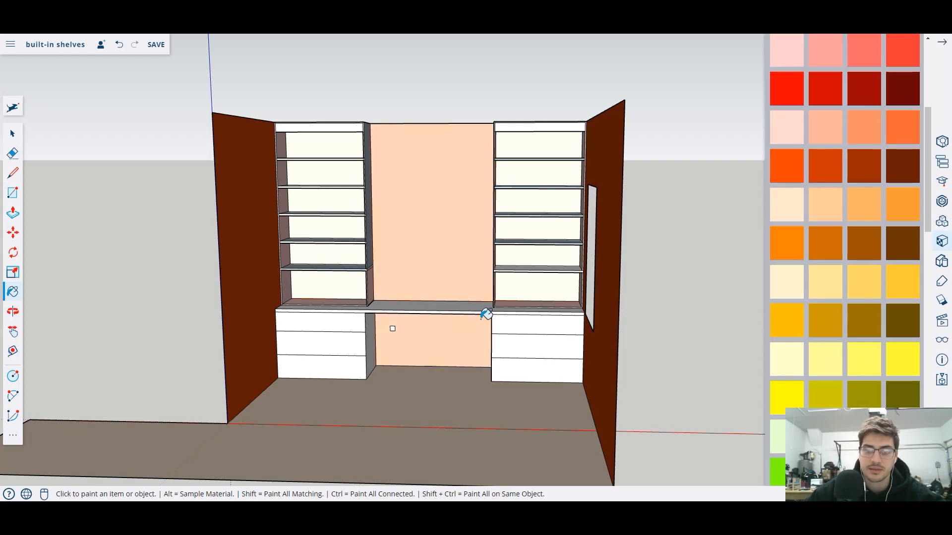
pyautogui.moveTo(440, 248)
pyautogui.mouseDown(button='middle')
pyautogui.moveTo(467, 274)
pyautogui.moveTo(432, 259)
pyautogui.moveTo(431, 274)
pyautogui.moveTo(606, 260)
pyautogui.mouseUp(button='middle')
pyautogui.scroll(-3, 447, 269)
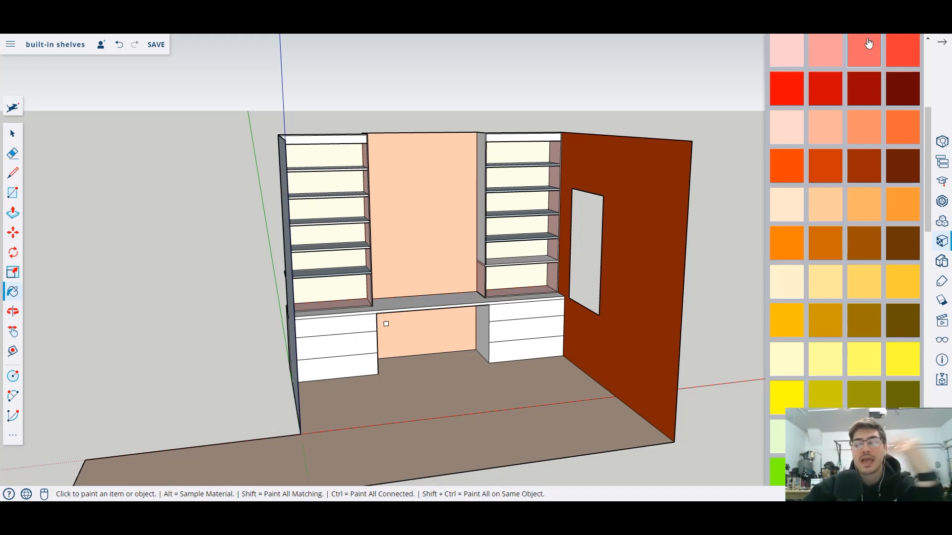
pyautogui.moveTo(575, 229); pyautogui.dragTo(422, 256, button='middle')
pyautogui.scroll(2, 438, 277)
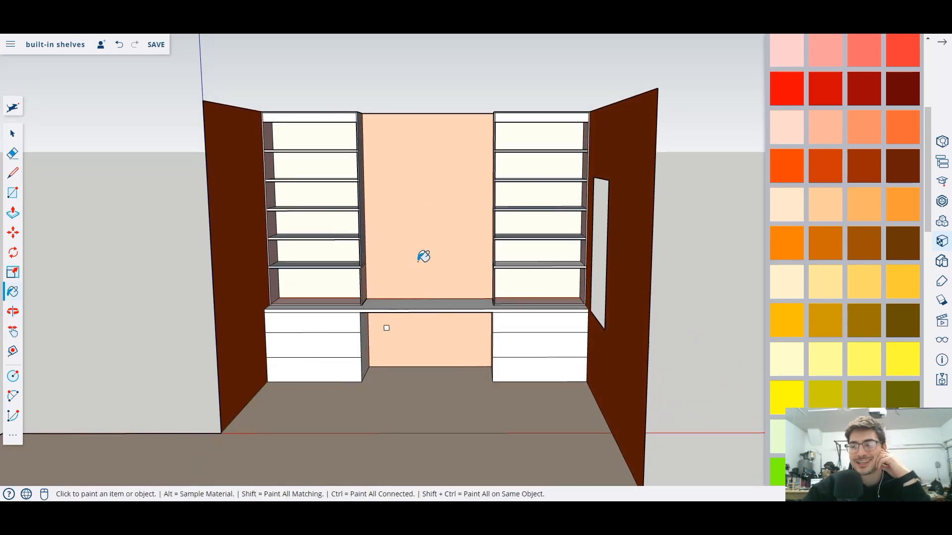